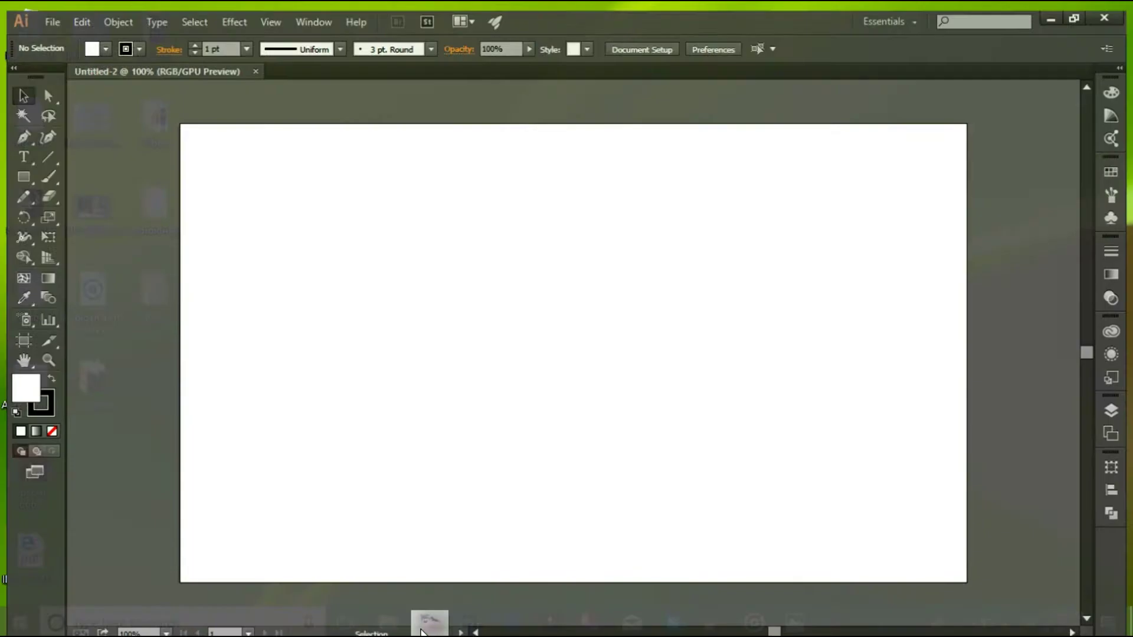
Scale the placed bear sketch to about 734 x 495 px and position it on the artboard.
{"action": "key", "text": "ctrl+minus"}
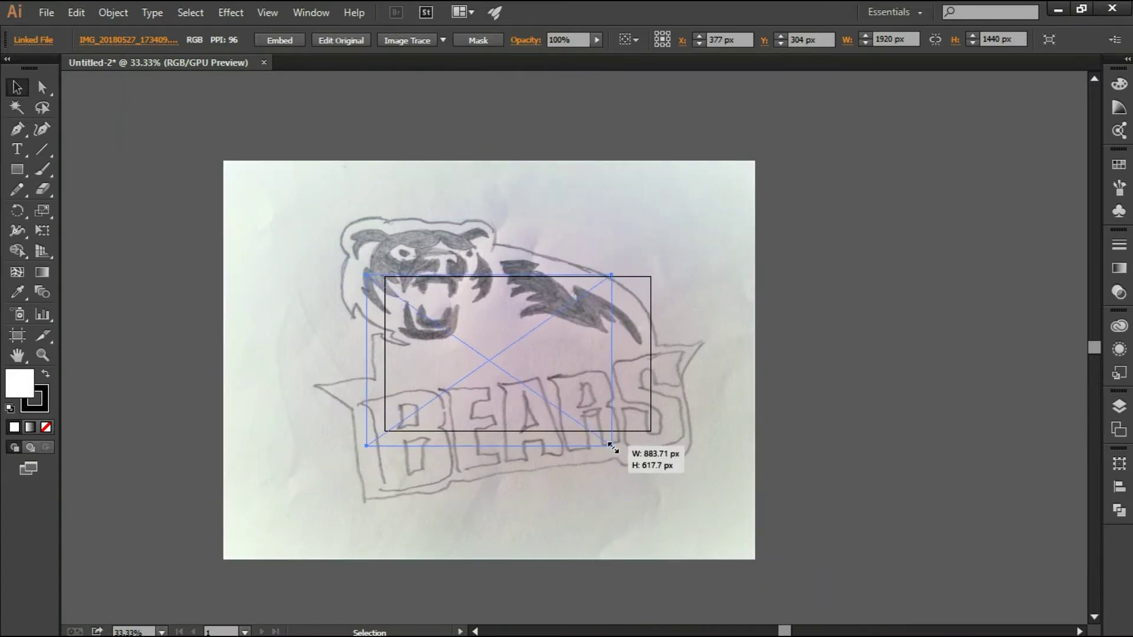
{"action": "left_click_drag", "start_coordinate": [755, 560], "coordinate": [625, 453]}
{"action": "key", "text": "ctrl+plus"}
{"action": "key", "text": "ctrl+plus"}
{"action": "left_click_drag", "start_coordinate": [458, 419], "coordinate": [500, 419]}
{"action": "left_click_drag", "start_coordinate": [793, 607], "coordinate": [722, 572]}
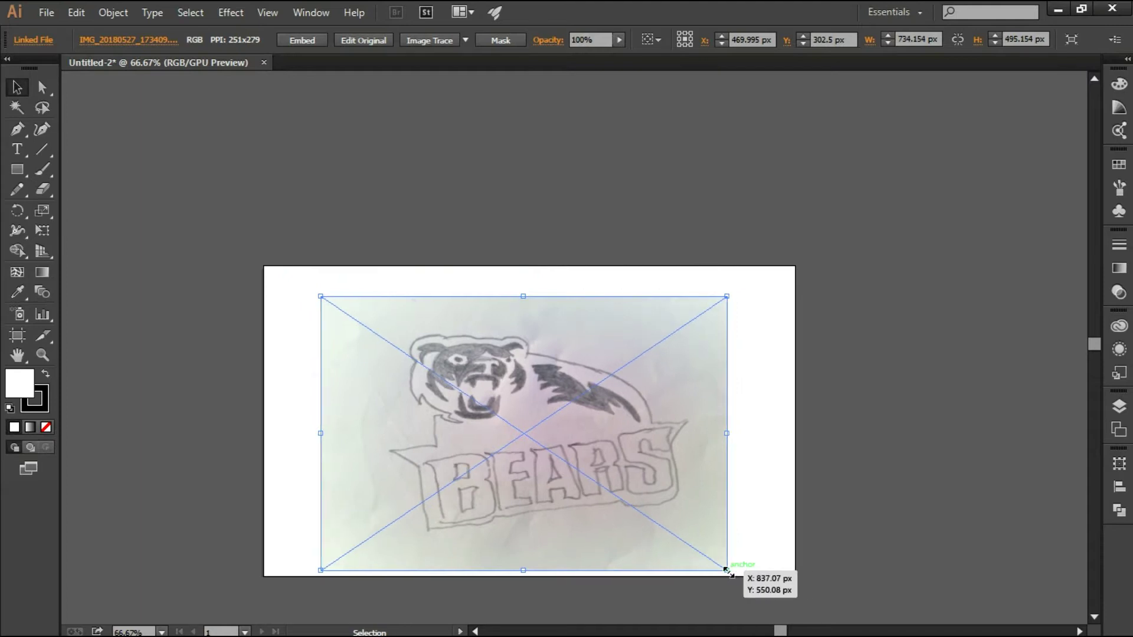
{"action": "key", "text": "ctrl+plus"}
Lock the sketch image in place with Object > Lock > Selection.
{"action": "key", "text": "ctrl+plus"}
{"action": "left_click_drag", "start_coordinate": [537, 358], "coordinate": [523, 408]}
{"action": "left_click", "coordinate": [113, 13]}
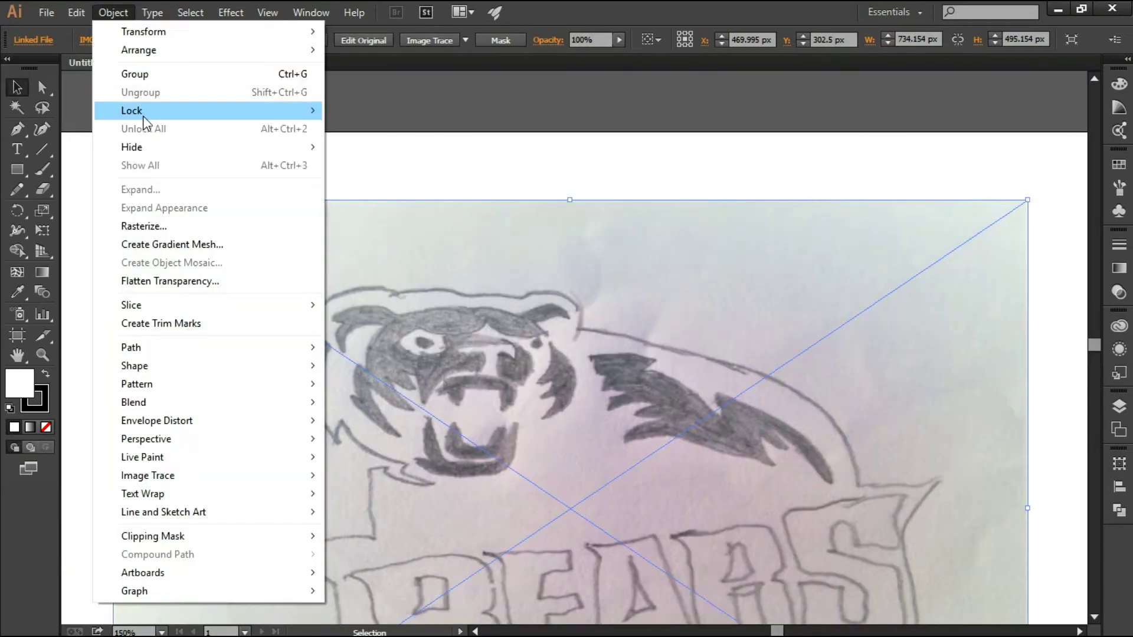
{"action": "left_click", "coordinate": [384, 108]}
{"action": "scroll", "coordinate": [664, 411], "scroll_direction": "down", "scroll_amount": 3}
{"action": "key", "text": "ctrl+plus"}
{"action": "key", "text": "ctrl+plus"}
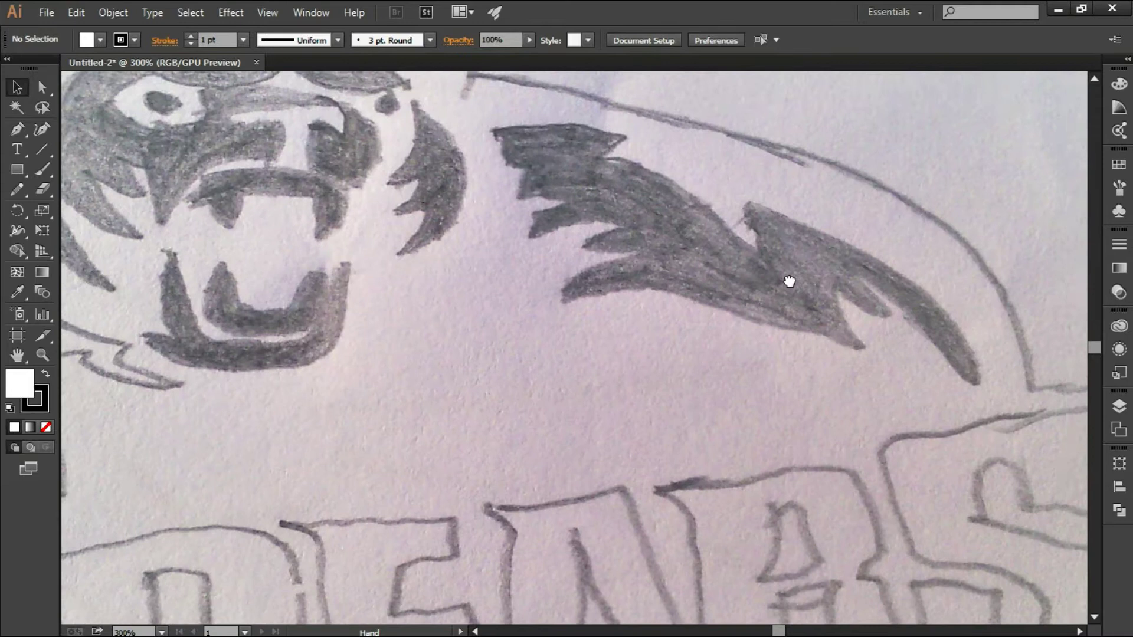
Pen-trace the fur stripe's top edge out to its pointed tip and back.
{"action": "left_click", "coordinate": [364, 229]}
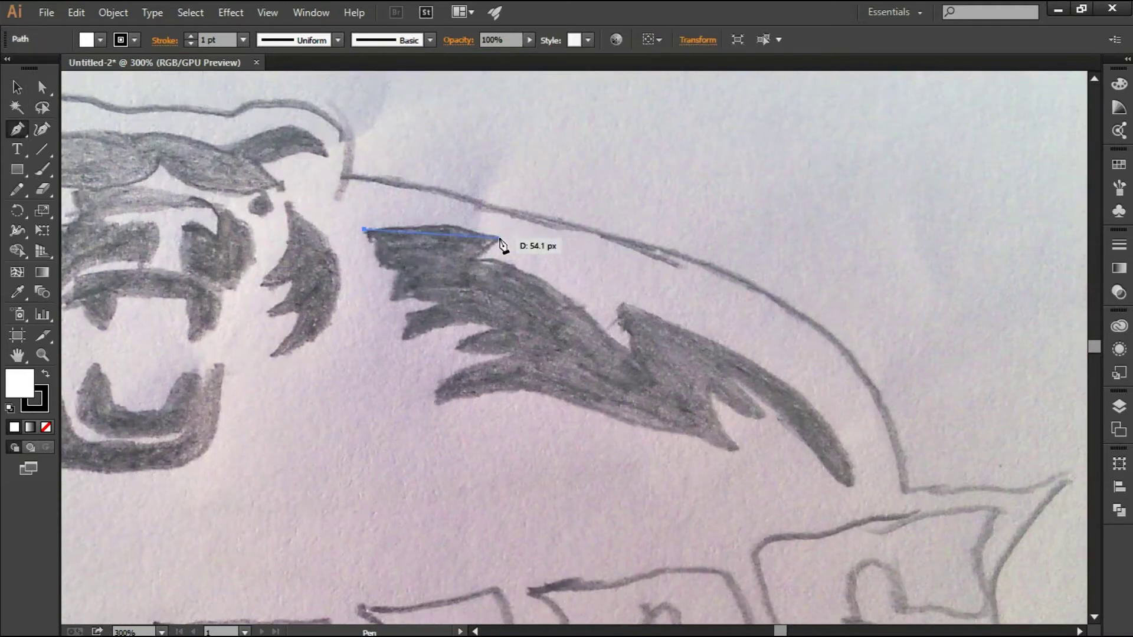
{"action": "left_click", "coordinate": [499, 238]}
{"action": "left_click", "coordinate": [470, 260]}
{"action": "mouse_move", "coordinate": [587, 312]}
{"action": "left_mouse_down"}
{"action": "mouse_move", "coordinate": [614, 342]}
{"action": "mouse_move", "coordinate": [558, 171]}
{"action": "left_mouse_up"}
{"action": "left_click", "coordinate": [555, 139]}
{"action": "left_click", "coordinate": [788, 318]}
{"action": "left_click", "coordinate": [664, 207]}
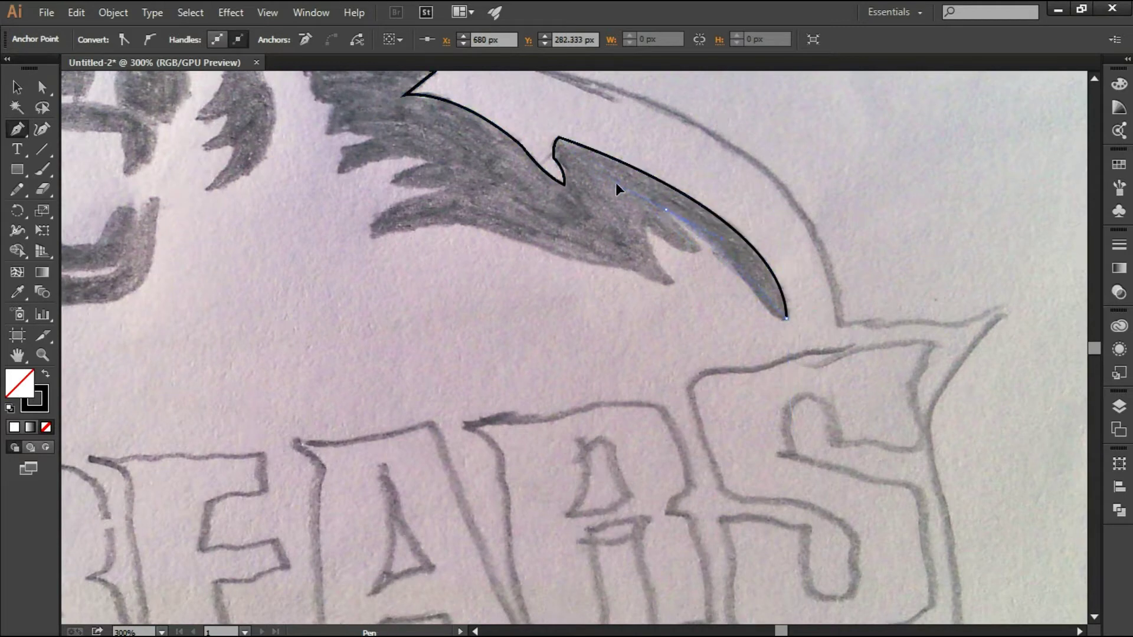
{"action": "left_click", "coordinate": [701, 248]}
{"action": "left_click", "coordinate": [675, 284]}
{"action": "left_click_drag", "start_coordinate": [608, 268], "coordinate": [546, 257]}
{"action": "left_click_drag", "start_coordinate": [272, 263], "coordinate": [273, 263]}
{"action": "left_click_drag", "start_coordinate": [437, 171], "coordinate": [336, 182]}
Trace the fur stripe's jagged lower edge and close the path.
{"action": "scroll", "coordinate": [458, 291], "scroll_direction": "down", "scroll_amount": 1}
{"action": "scroll", "coordinate": [463, 303], "scroll_direction": "up", "scroll_amount": 3}
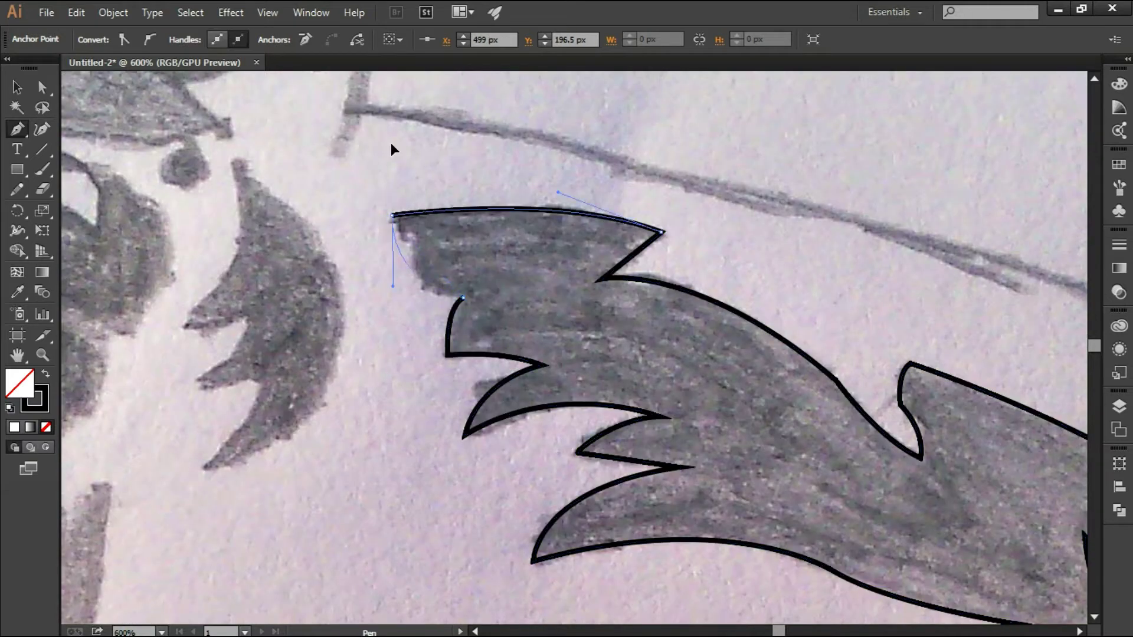
{"action": "scroll", "coordinate": [393, 149], "scroll_direction": "down", "scroll_amount": 1}
{"action": "left_click", "coordinate": [553, 94]}
{"action": "left_click", "coordinate": [518, 208]}
{"action": "left_click_drag", "start_coordinate": [558, 201], "coordinate": [630, 204]}
{"action": "left_click", "coordinate": [554, 95]}
{"action": "scroll", "coordinate": [505, 288], "scroll_direction": "down", "scroll_amount": 2}
{"action": "scroll", "coordinate": [505, 289], "scroll_direction": "up", "scroll_amount": 2}
Trace the jaw outline as a closed path with a sharp right corner.
{"action": "left_click", "coordinate": [490, 241]}
{"action": "left_click_drag", "start_coordinate": [498, 360], "coordinate": [499, 372]}
{"action": "left_click_drag", "start_coordinate": [737, 264], "coordinate": [763, 437]}
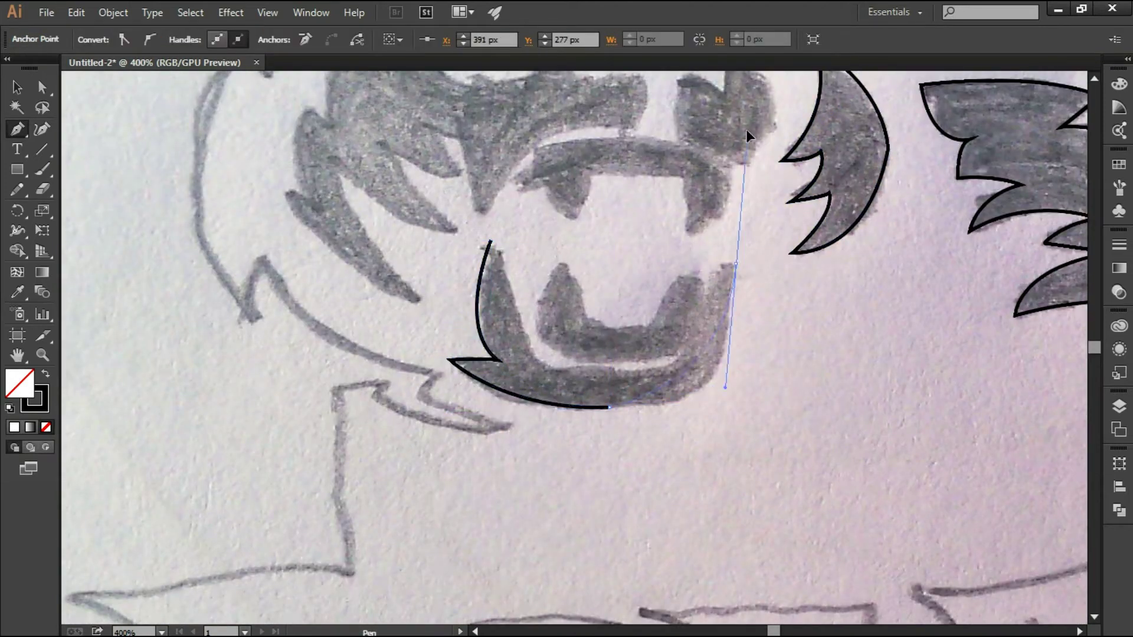
{"action": "left_click_drag", "start_coordinate": [736, 265], "coordinate": [645, 384]}
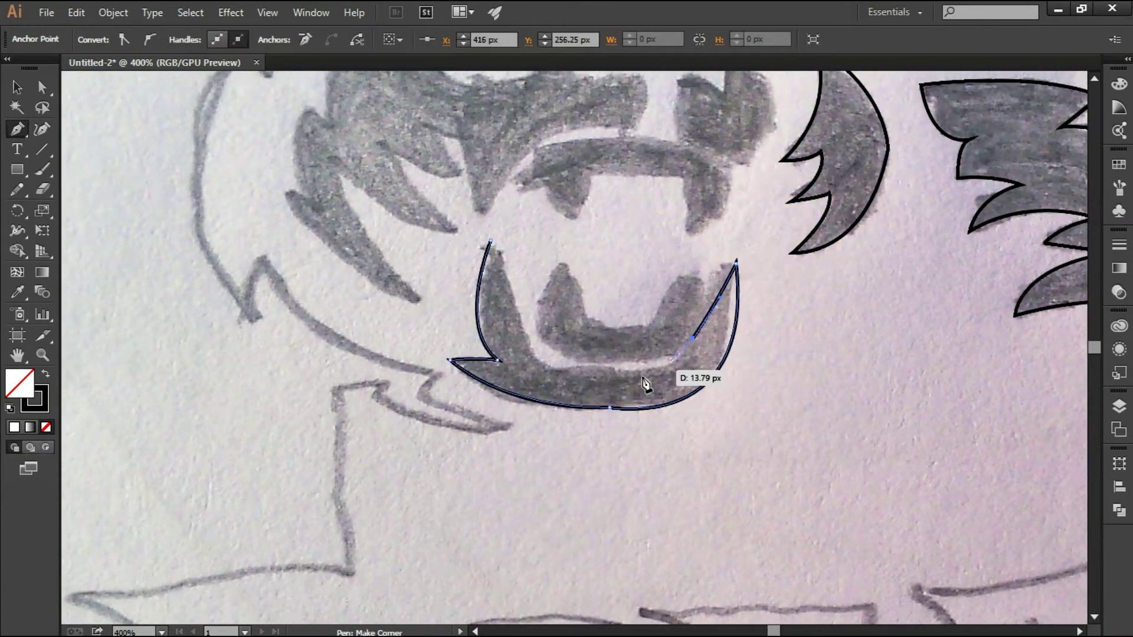
{"action": "left_click", "coordinate": [491, 241]}
Trace the lower teeth shape and the upper fang outline.
{"action": "left_click", "coordinate": [560, 259]}
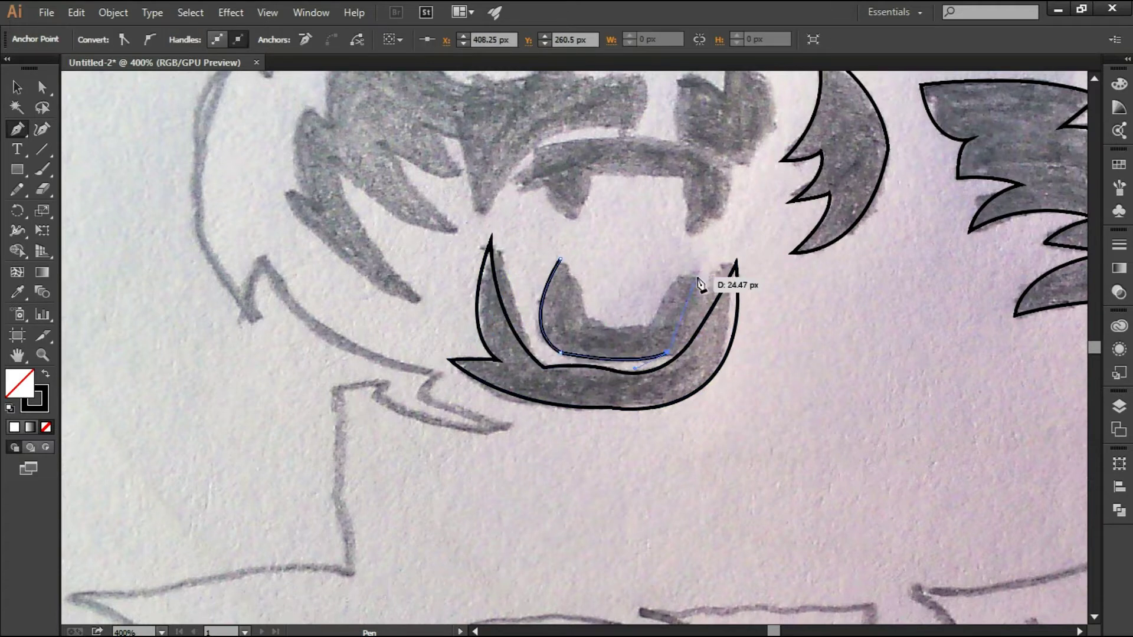
{"action": "left_click_drag", "start_coordinate": [561, 219], "coordinate": [638, 467]}
{"action": "left_click", "coordinate": [667, 420]}
{"action": "left_click", "coordinate": [760, 423]}
{"action": "left_click", "coordinate": [760, 479]}
{"action": "left_click_drag", "start_coordinate": [783, 412], "coordinate": [754, 344]}
{"action": "left_click_drag", "start_coordinate": [342, 341], "coordinate": [379, 392]}
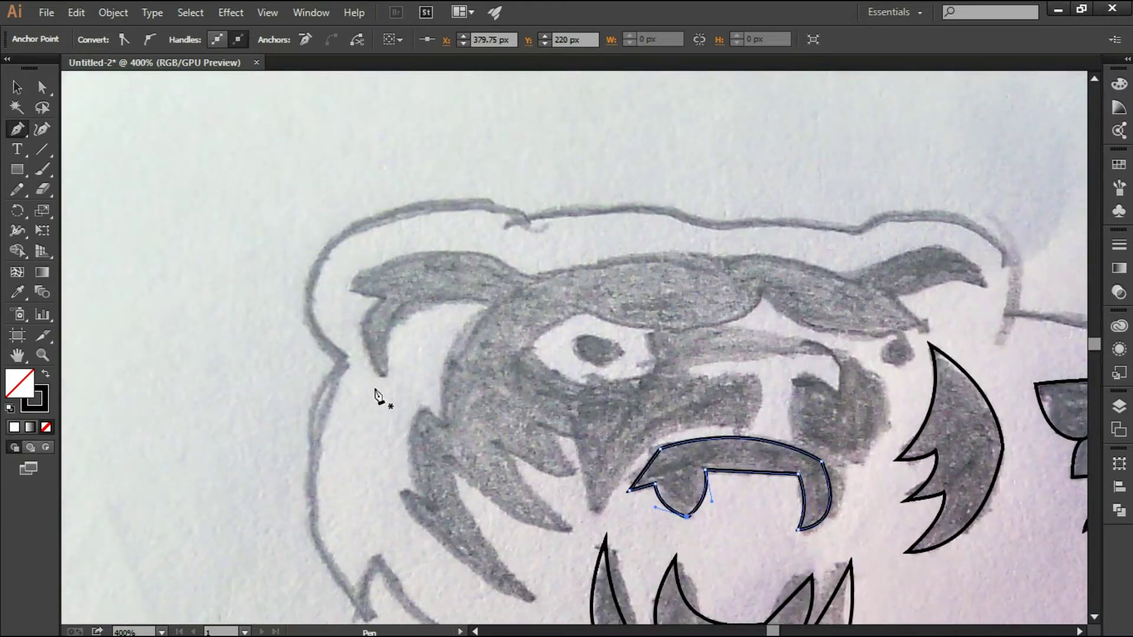
Trace the next fang's points to its tip and close the fang path.
{"action": "left_click", "coordinate": [383, 378]}
{"action": "left_click", "coordinate": [491, 306]}
{"action": "left_click", "coordinate": [444, 424]}
{"action": "left_click", "coordinate": [416, 405]}
{"action": "left_click_drag", "start_coordinate": [452, 535], "coordinate": [466, 323]}
{"action": "left_click", "coordinate": [543, 388]}
{"action": "left_click", "coordinate": [457, 210]}
Trace the zig-zag cheek fur, curving up toward the nose.
{"action": "left_click", "coordinate": [514, 232]}
{"action": "left_click", "coordinate": [583, 261]}
{"action": "left_click", "coordinate": [553, 214]}
{"action": "left_click", "coordinate": [608, 300]}
{"action": "left_click_drag", "start_coordinate": [758, 214], "coordinate": [761, 226]}
{"action": "left_click_drag", "start_coordinate": [759, 163], "coordinate": [700, 172]}
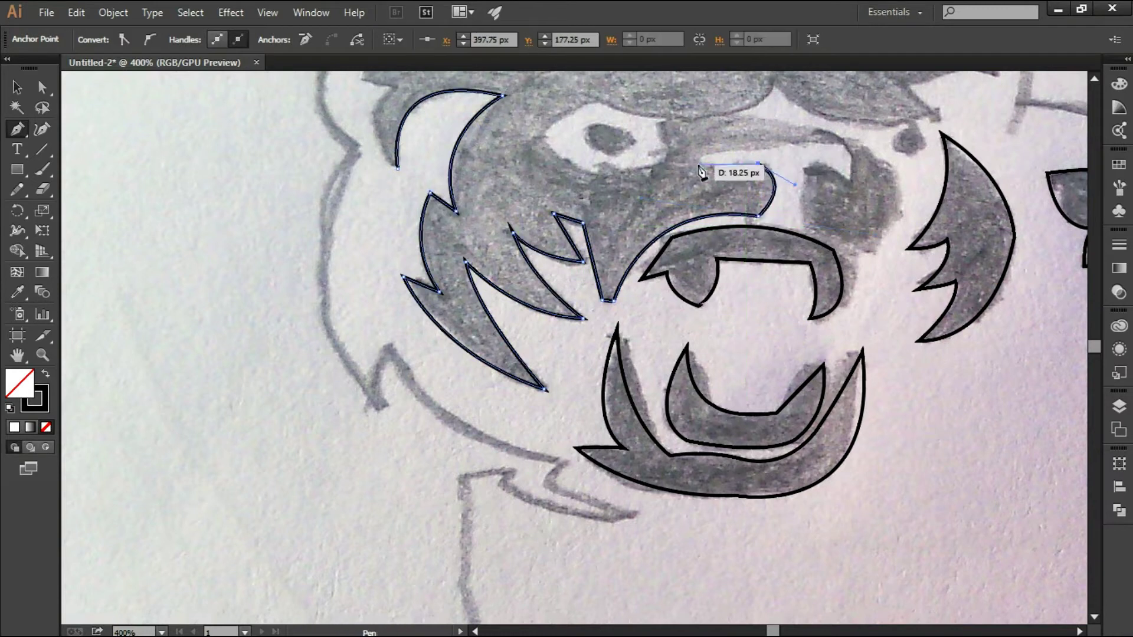
Trace the nose marking and curve its outline down the face.
{"action": "left_click", "coordinate": [843, 146]}
{"action": "left_click", "coordinate": [852, 184]}
{"action": "left_click", "coordinate": [804, 172]}
{"action": "left_click_drag", "start_coordinate": [856, 251], "coordinate": [932, 258]}
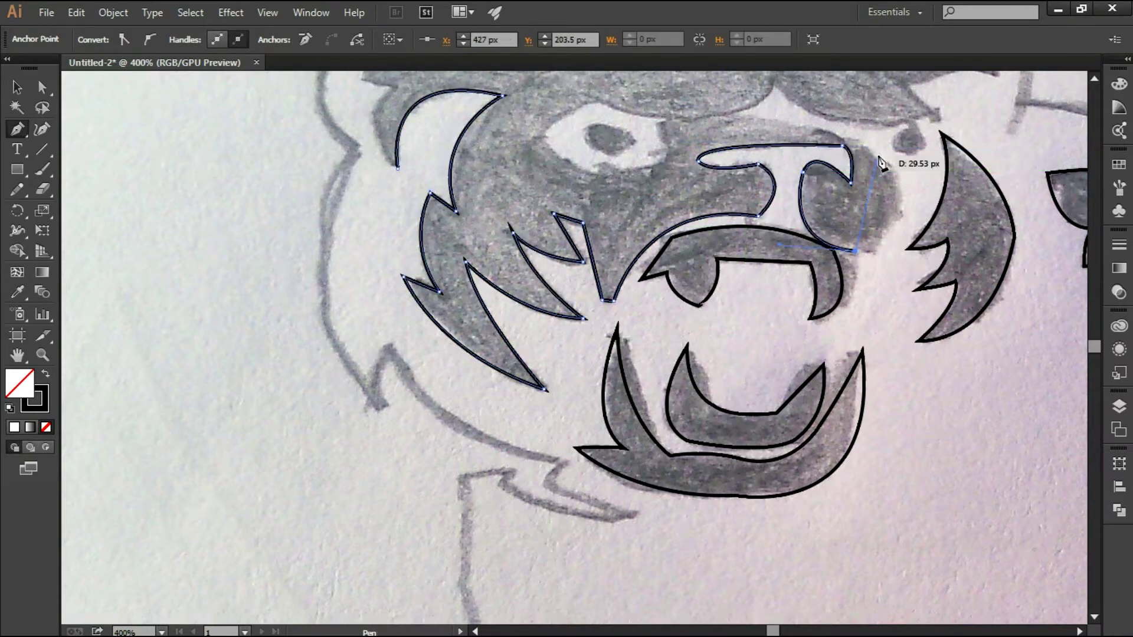
{"action": "left_click", "coordinate": [879, 158]}
{"action": "left_click_drag", "start_coordinate": [879, 158], "coordinate": [879, 441]}
{"action": "left_click_drag", "start_coordinate": [732, 400], "coordinate": [666, 401]}
Trace the eye marking and brow, then draw a small ellipse for the eye.
{"action": "left_click", "coordinate": [647, 453]}
{"action": "left_click_drag", "start_coordinate": [542, 419], "coordinate": [561, 417]}
{"action": "left_click_drag", "start_coordinate": [615, 390], "coordinate": [670, 398]}
{"action": "left_click", "coordinate": [774, 367]}
{"action": "left_click_drag", "start_coordinate": [934, 402], "coordinate": [933, 398]}
{"action": "left_click", "coordinate": [864, 346]}
{"action": "left_click_drag", "start_coordinate": [730, 331], "coordinate": [738, 341]}
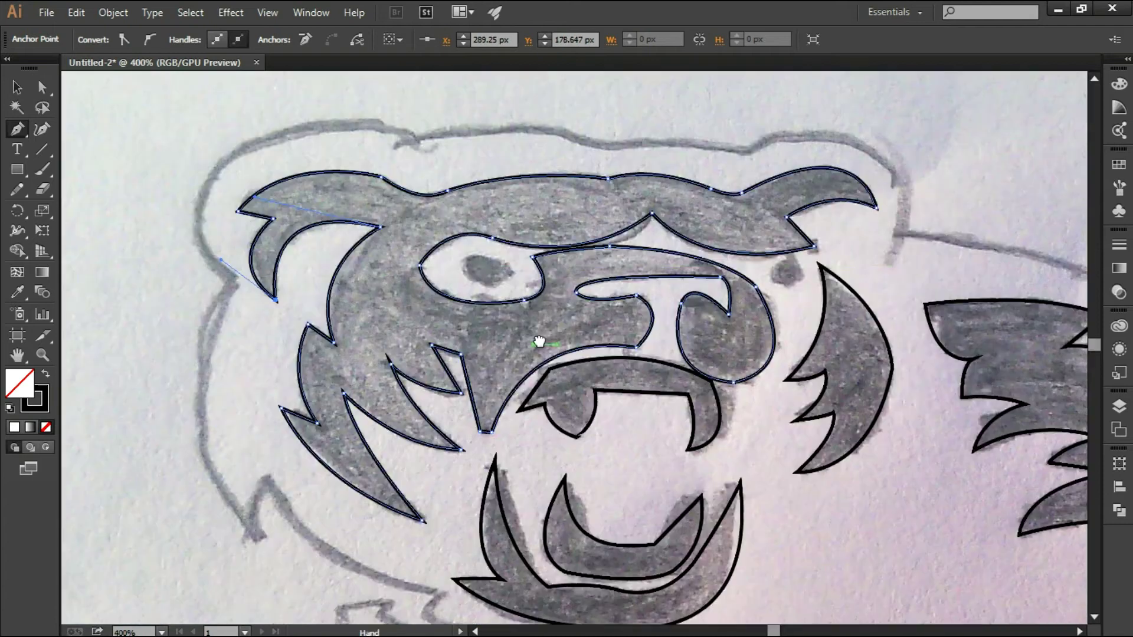
{"action": "left_click_drag", "start_coordinate": [477, 259], "coordinate": [501, 276]}
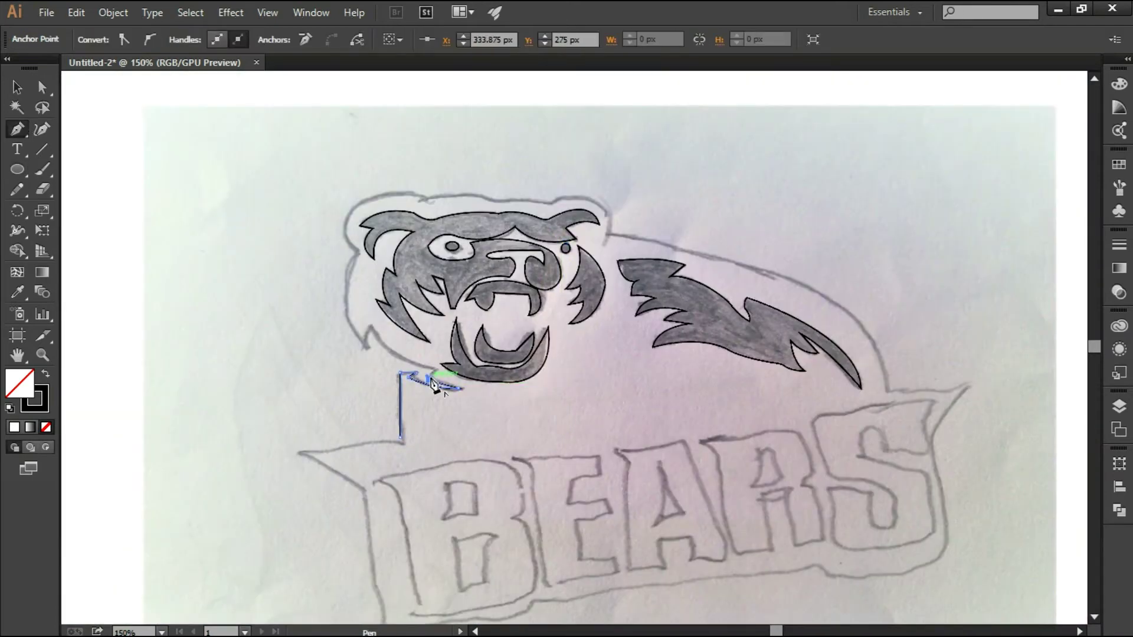
{"action": "key", "text": "ctrl+plus"}
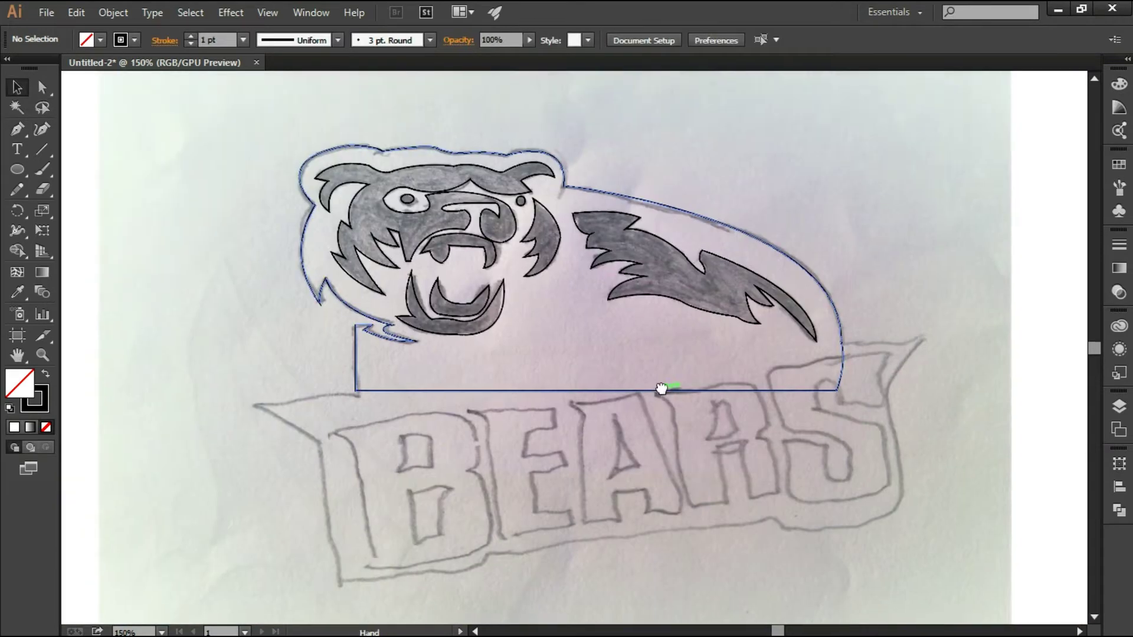
Fill the jaw piece light blue.
{"action": "left_click", "coordinate": [100, 40]}
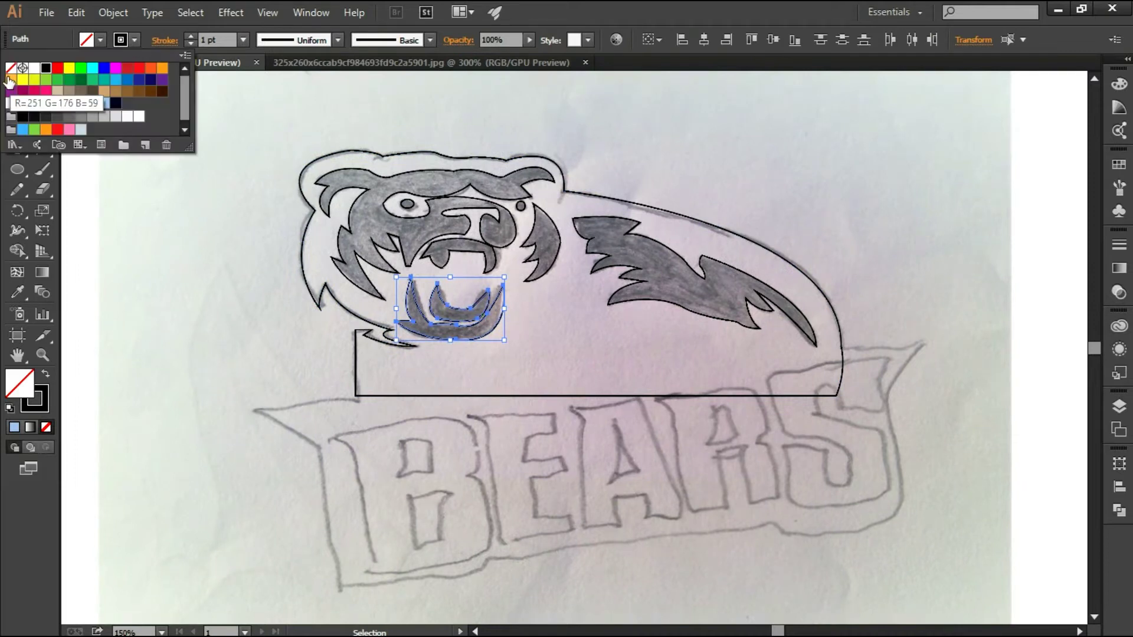
{"action": "left_click", "coordinate": [177, 68]}
{"action": "left_click", "coordinate": [706, 297]}
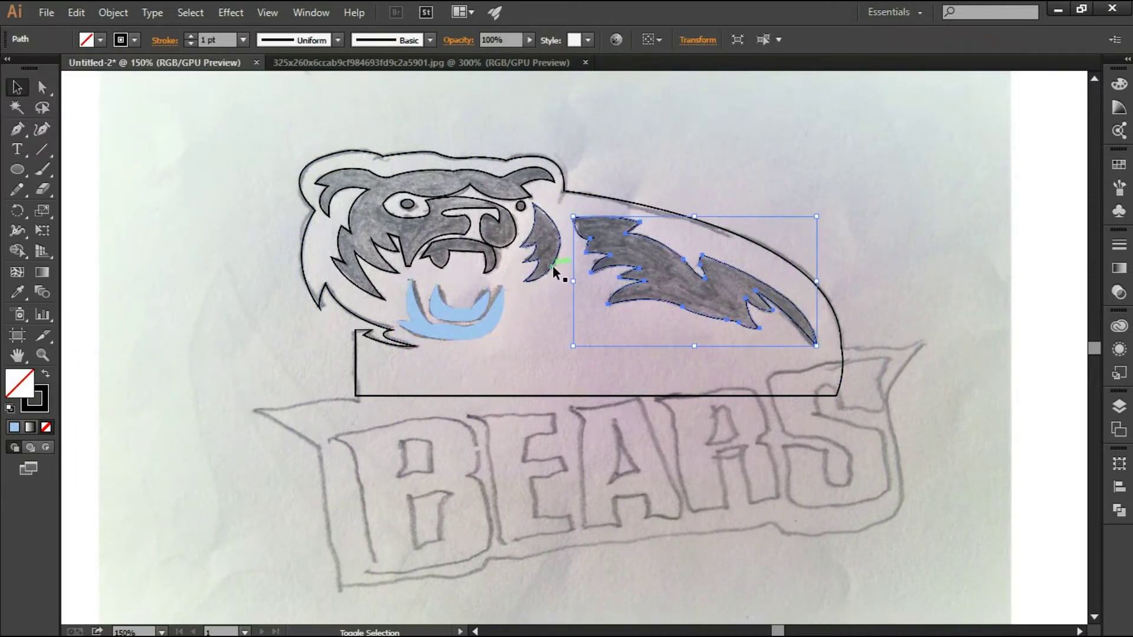
Fill the fur stripe, cheek fur and face markings dark blue.
{"action": "left_click", "coordinate": [525, 248], "text": "shift"}
{"action": "left_click", "coordinate": [366, 236], "text": "shift"}
{"action": "left_click", "coordinate": [101, 40]}
{"action": "left_click", "coordinate": [101, 39]}
{"action": "left_click", "coordinate": [92, 103]}
{"action": "left_click", "coordinate": [172, 267]}
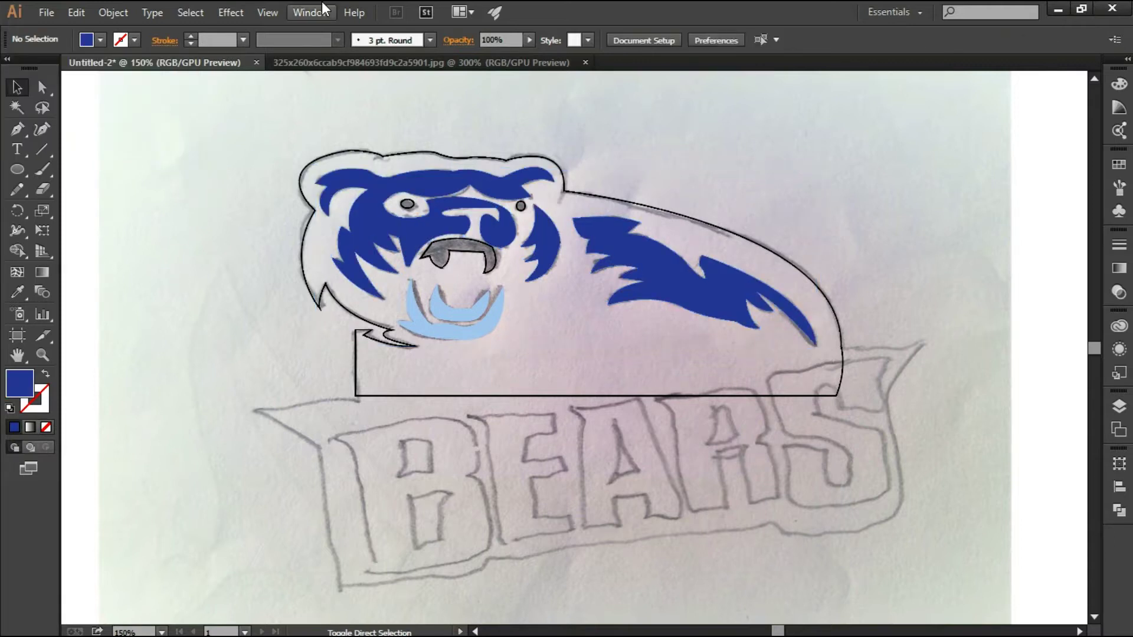
Bring the teeth shape in front of the mouth and check the eye shape.
{"action": "left_click", "coordinate": [473, 307]}
{"action": "key", "text": "ctrl+shift+bracketright"}
{"action": "left_click", "coordinate": [210, 167]}
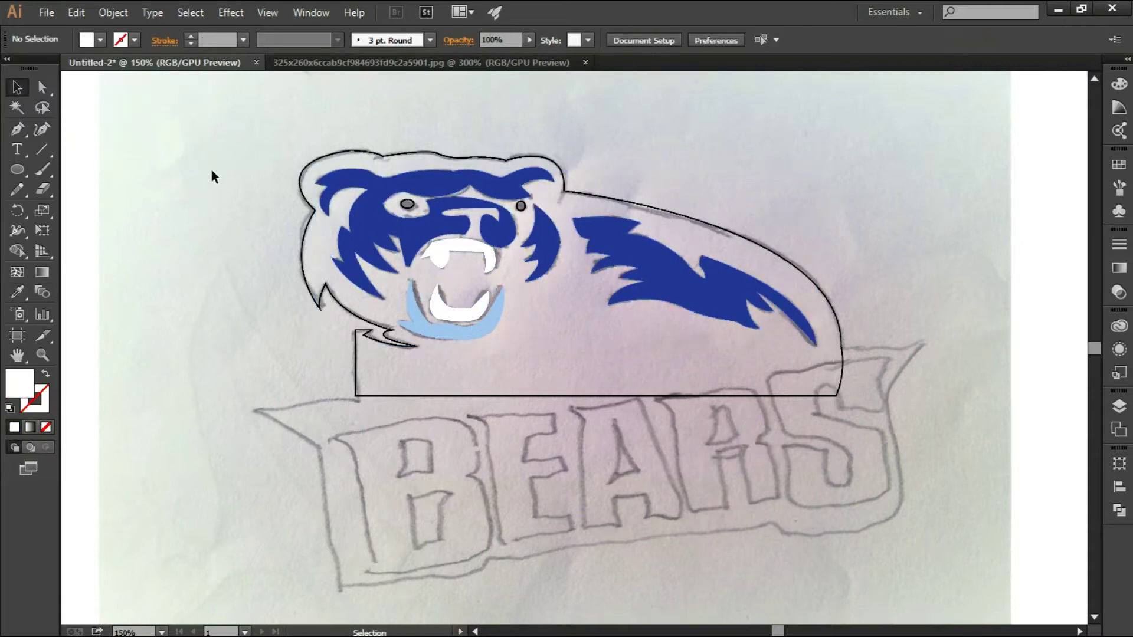
{"action": "left_click_drag", "start_coordinate": [210, 167], "coordinate": [485, 385]}
{"action": "left_click", "coordinate": [397, 244]}
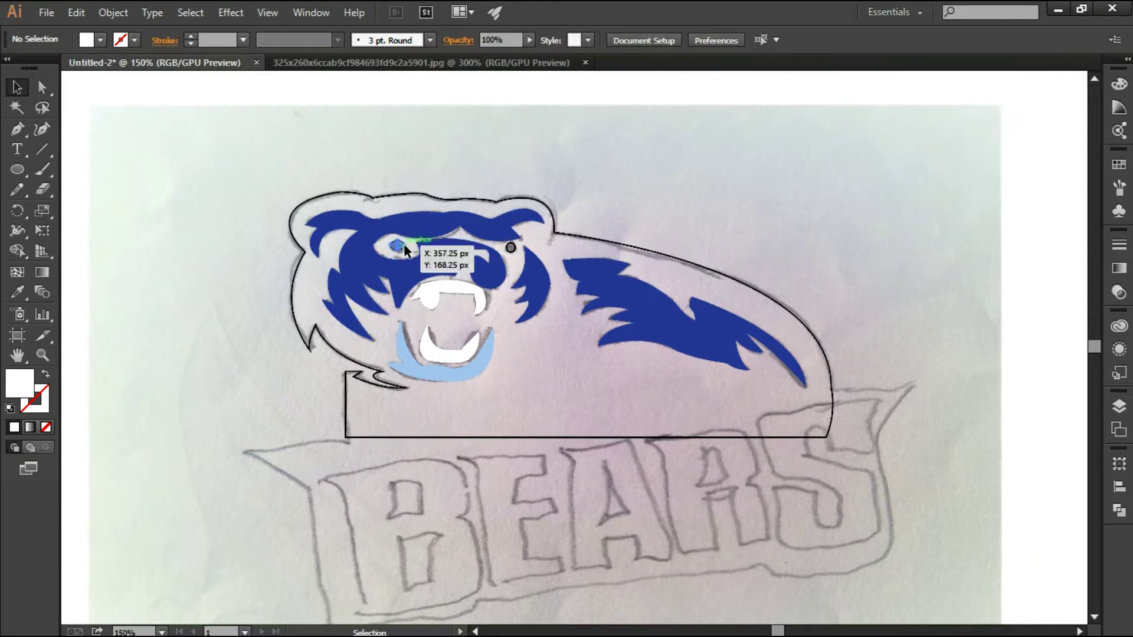
{"action": "left_click", "coordinate": [141, 259]}
{"action": "scroll", "coordinate": [614, 378], "scroll_direction": "down", "scroll_amount": 2}
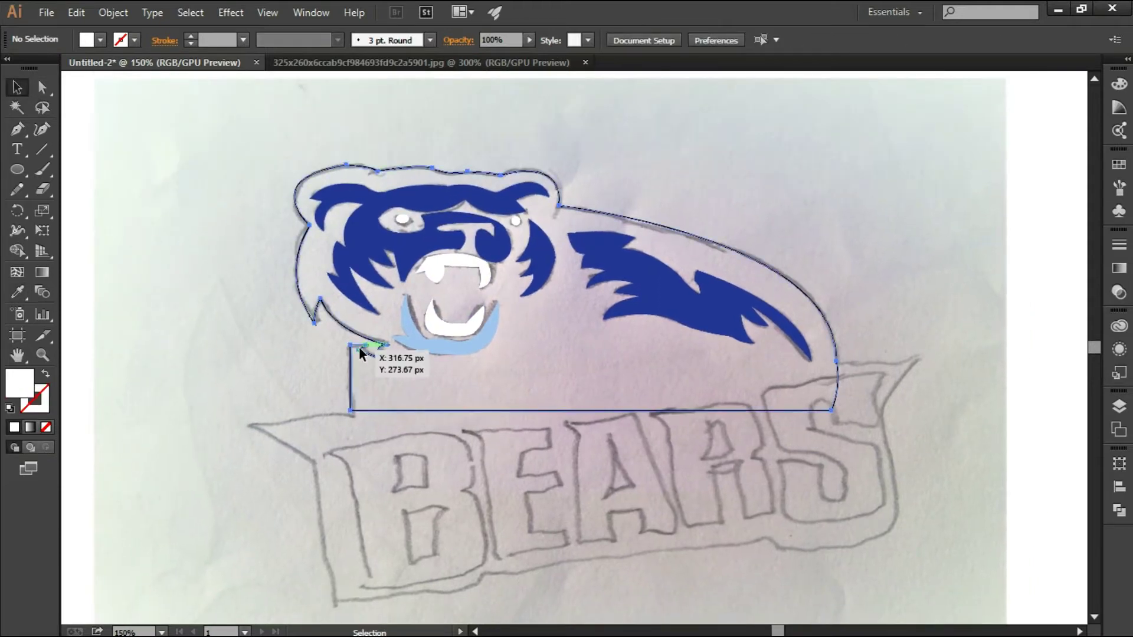
Fill the outer silhouette dark navy and send it to the back.
{"action": "left_click", "coordinate": [359, 345]}
{"action": "left_click", "coordinate": [101, 39]}
{"action": "left_click", "coordinate": [116, 103]}
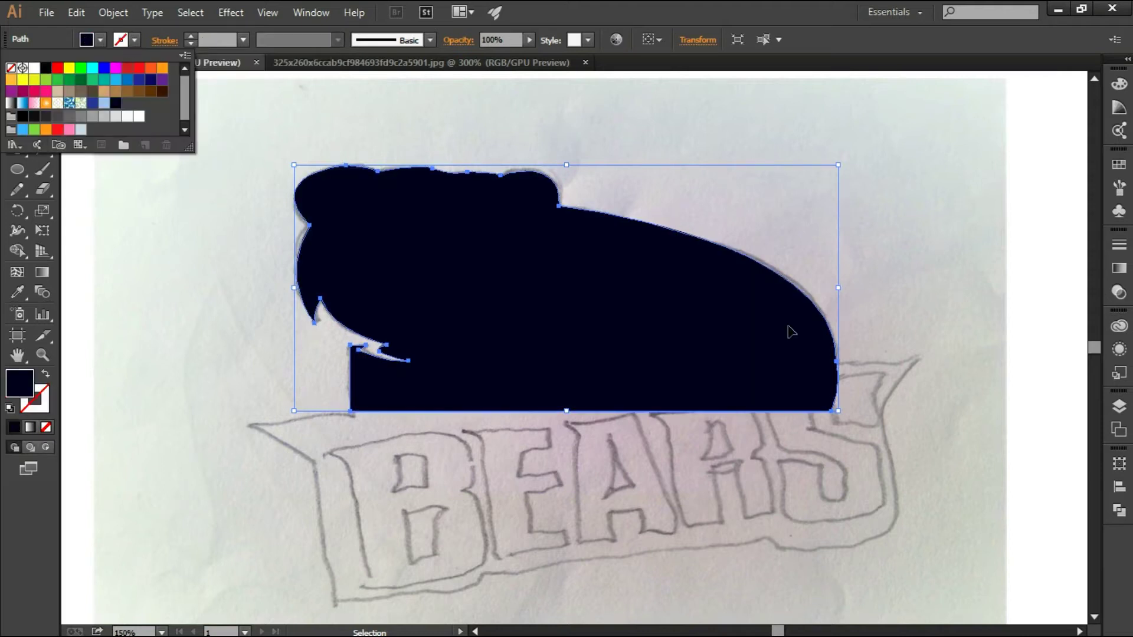
{"action": "right_click", "coordinate": [661, 310]}
{"action": "left_click", "coordinate": [918, 608]}
Unlock the sketch, move it off to the right, and lock the bear artwork.
{"action": "key", "text": "ctrl+minus"}
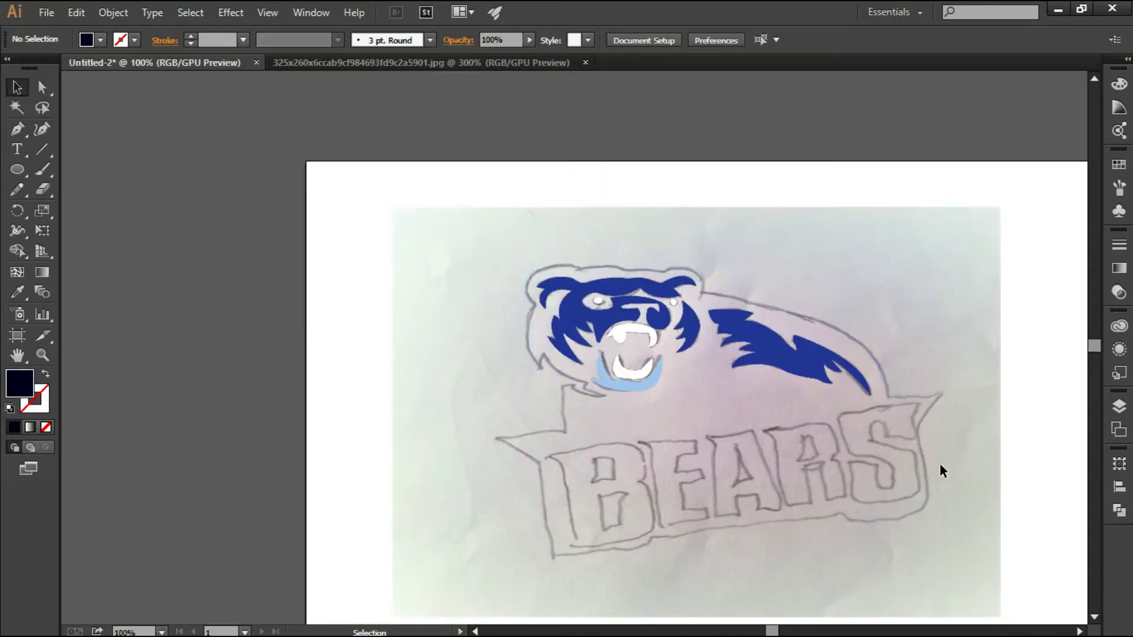
{"action": "left_click", "coordinate": [114, 13]}
{"action": "left_click", "coordinate": [157, 133]}
{"action": "mouse_move", "coordinate": [383, 320]}
{"action": "left_mouse_down"}
{"action": "mouse_move", "coordinate": [636, 503]}
{"action": "mouse_move", "coordinate": [921, 384]}
{"action": "left_mouse_up"}
{"action": "left_click_drag", "start_coordinate": [530, 129], "coordinate": [352, 357]}
{"action": "left_click", "coordinate": [113, 12]}
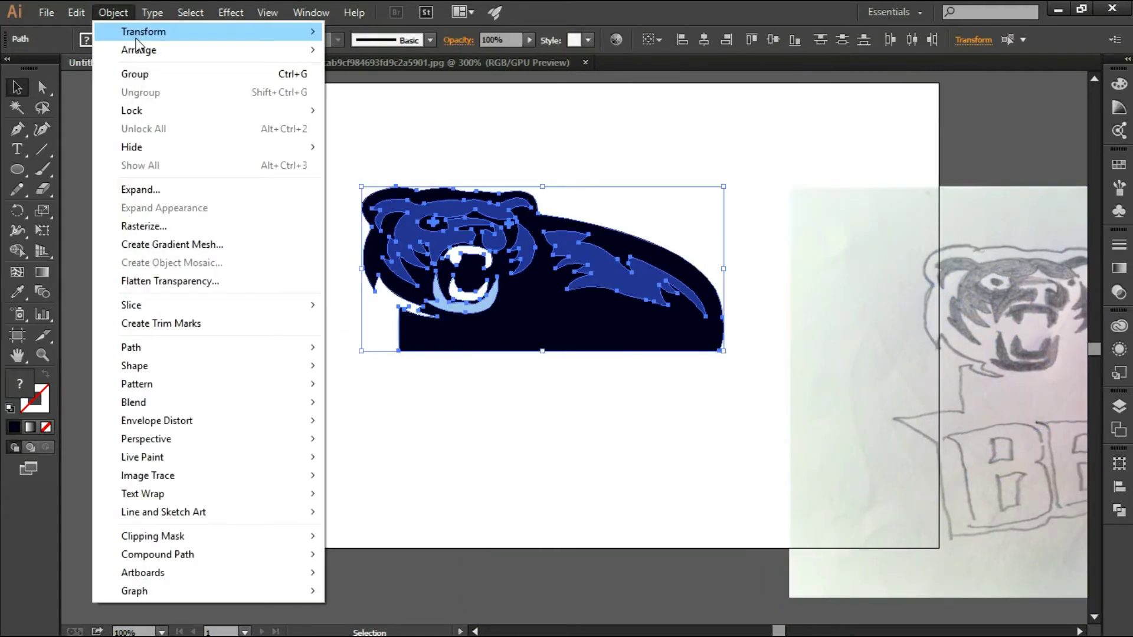
{"action": "left_click", "coordinate": [378, 111]}
{"action": "key", "text": "ctrl+plus"}
{"action": "key", "text": "ctrl+plus"}
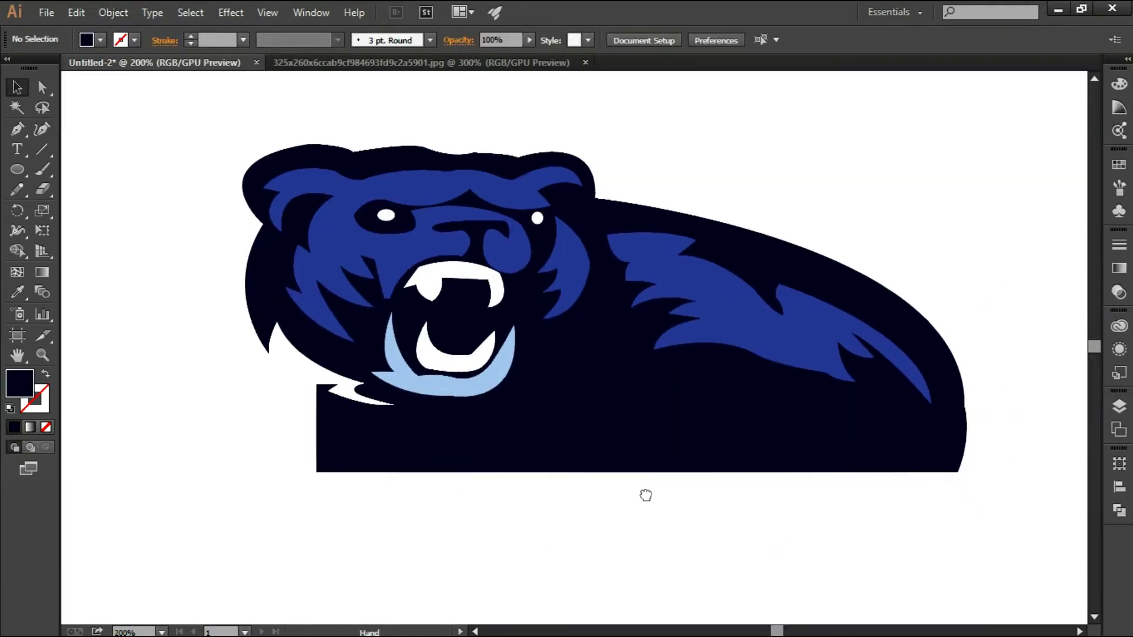
{"action": "left_click_drag", "start_coordinate": [646, 495], "coordinate": [644, 487]}
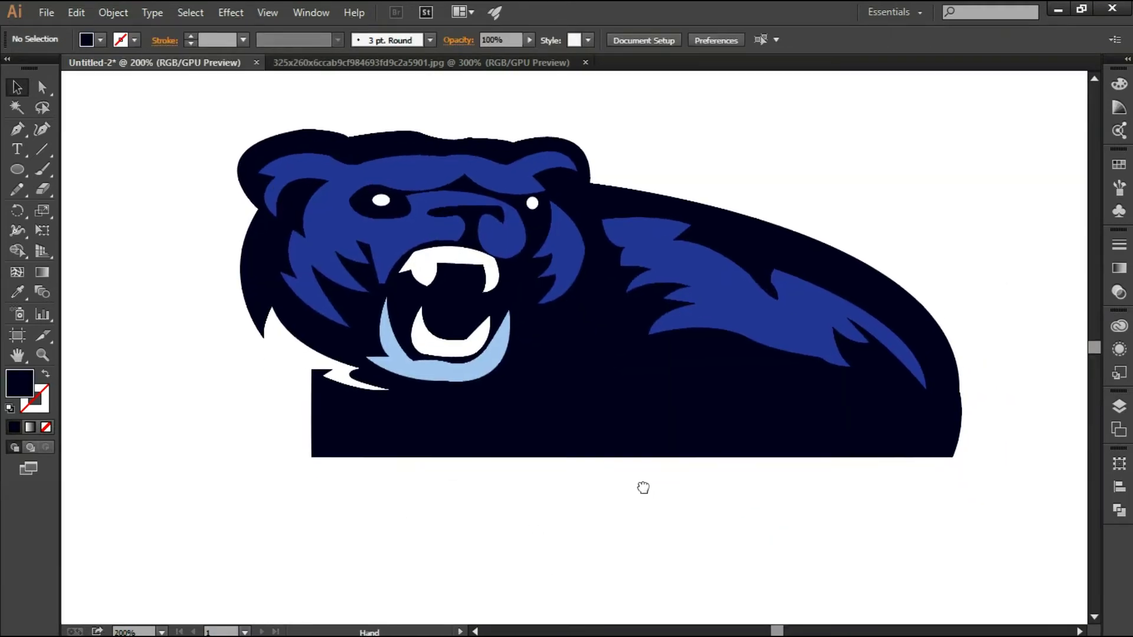
Pen-draw a jagged cut line down the face and adjust its top anchor.
{"action": "left_click", "coordinate": [404, 155]}
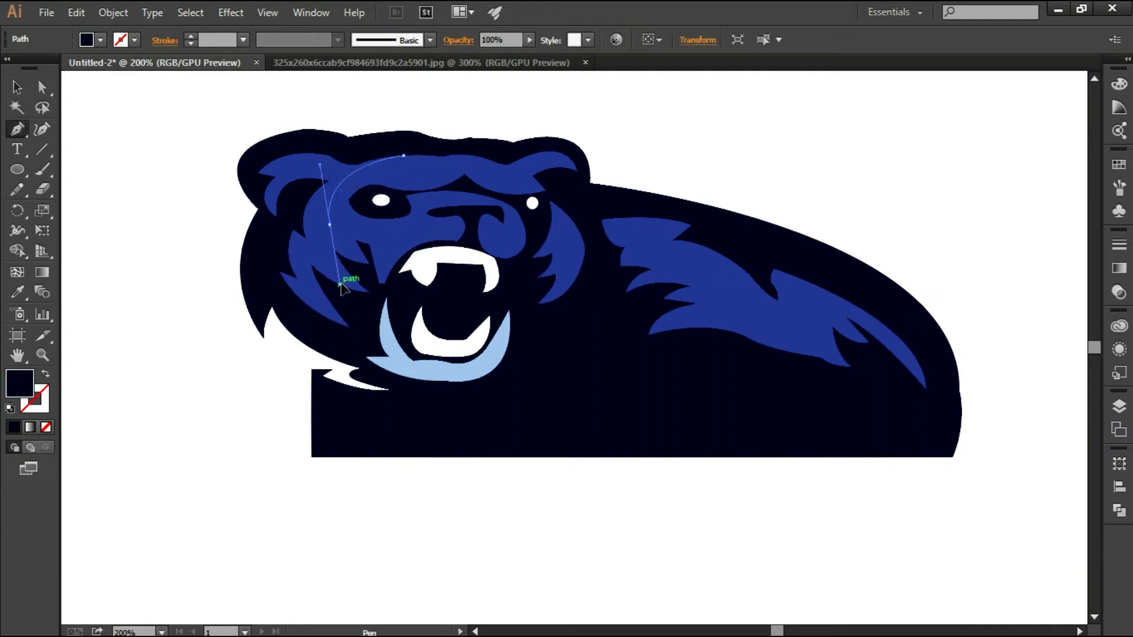
{"action": "left_click_drag", "start_coordinate": [340, 286], "coordinate": [341, 285]}
{"action": "left_click", "coordinate": [46, 427]}
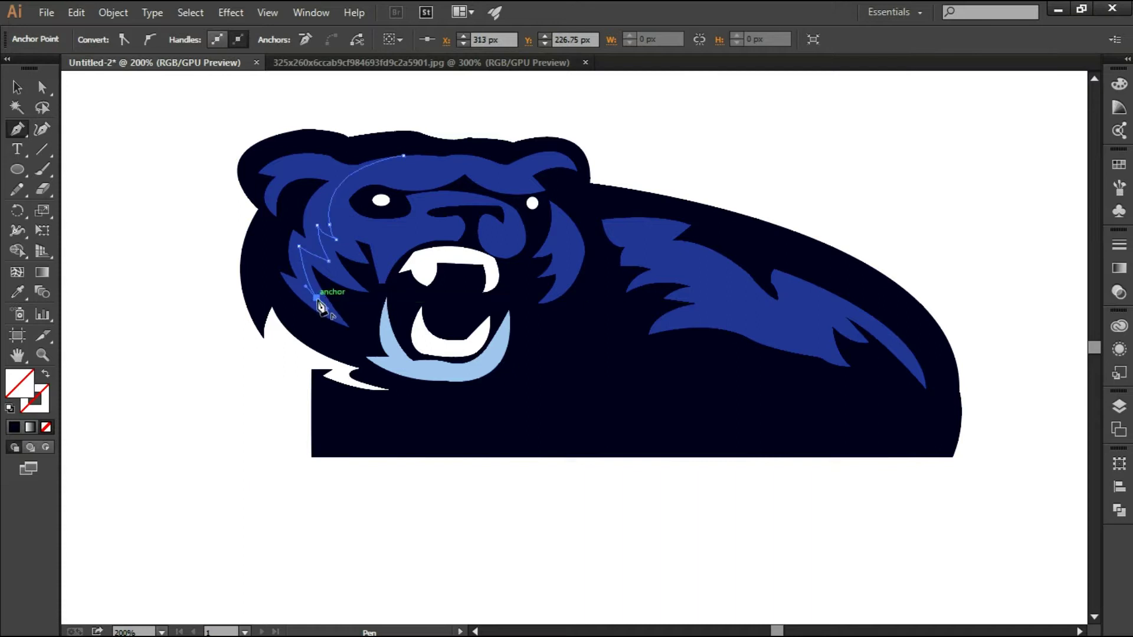
{"action": "scroll", "coordinate": [267, 254], "scroll_direction": "up", "scroll_amount": 2}
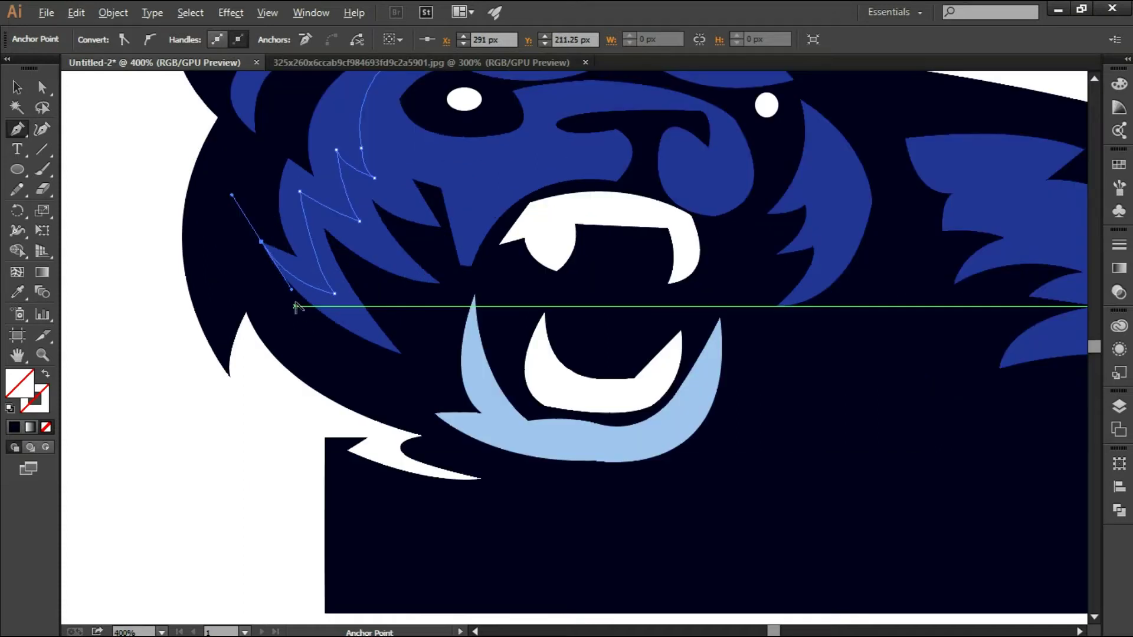
{"action": "scroll", "coordinate": [289, 366], "scroll_direction": "up", "scroll_amount": 3}
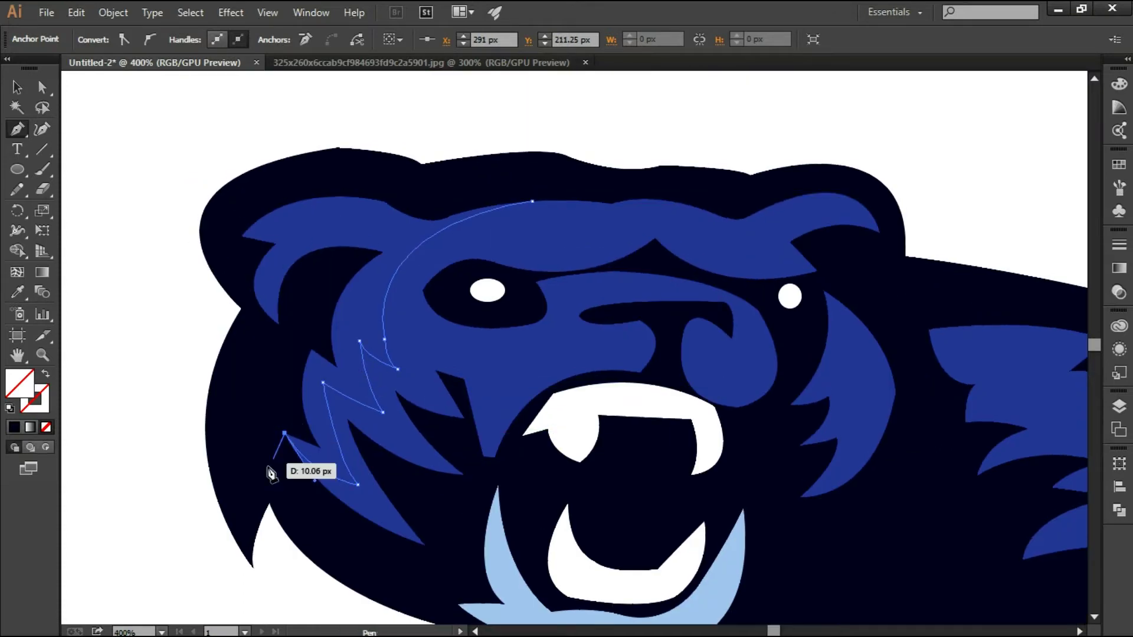
{"action": "key", "text": "a"}
{"action": "left_click_drag", "start_coordinate": [532, 202], "coordinate": [573, 198]}
{"action": "key", "text": "ctrl+shift+a"}
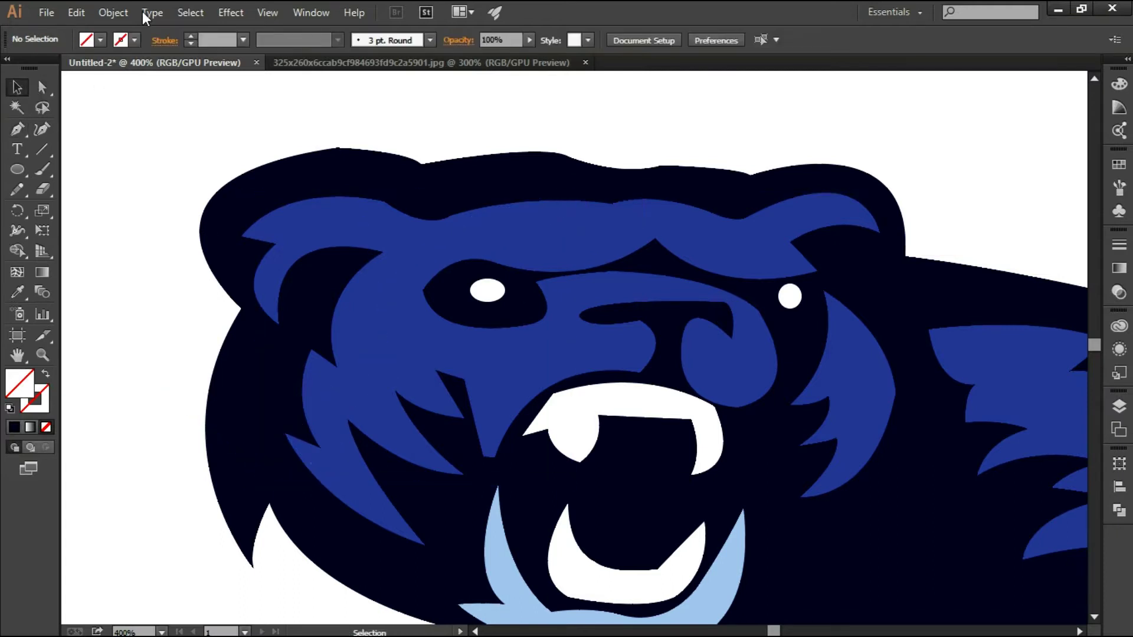
Unlock all artwork and Divide the blue face shape along the cut line.
{"action": "left_click", "coordinate": [113, 12]}
{"action": "left_click", "coordinate": [167, 131]}
{"action": "left_click", "coordinate": [399, 254]}
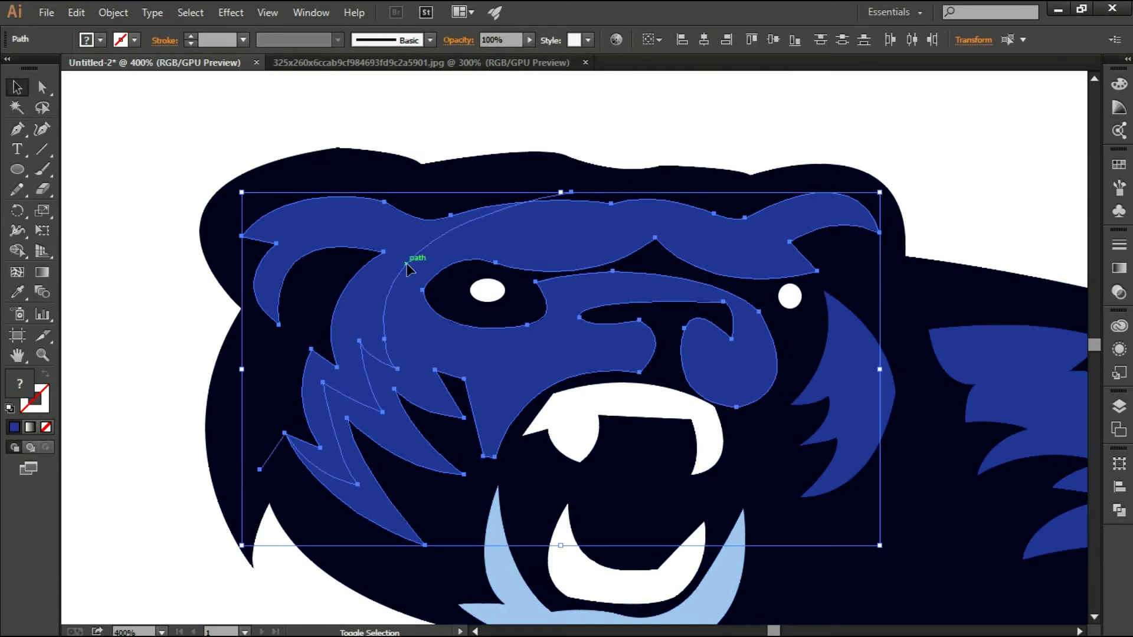
{"action": "left_click", "coordinate": [1119, 512]}
{"action": "left_click", "coordinate": [928, 528]}
Ungroup the divided pieces and select the left cheek fragment.
{"action": "right_click", "coordinate": [367, 288]}
{"action": "left_click", "coordinate": [405, 397]}
{"action": "left_click", "coordinate": [139, 324]}
{"action": "left_click", "coordinate": [315, 220]}
{"action": "key", "text": "ctrl+minus"}
{"action": "key", "text": "ctrl+minus"}
{"action": "left_click", "coordinate": [21, 299]}
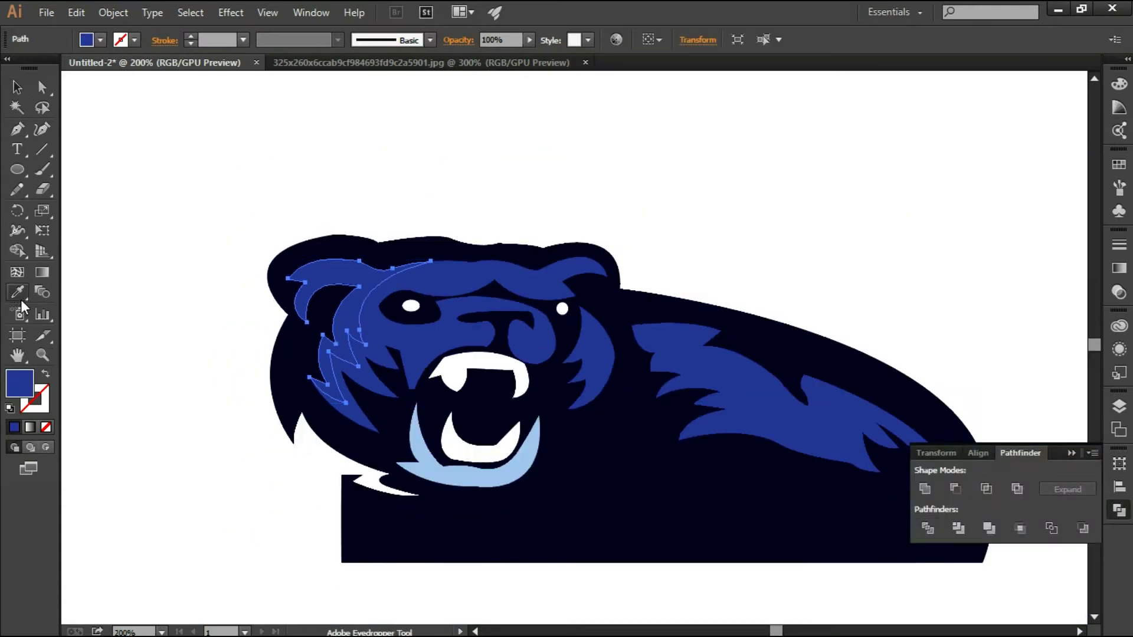
Colour the left cheek fur fragment with the jaw's light blue.
{"action": "left_click", "coordinate": [492, 476]}
{"action": "key", "text": "v"}
{"action": "key", "text": "ctrl+shift+a"}
{"action": "left_click_drag", "start_coordinate": [652, 496], "coordinate": [602, 397]}
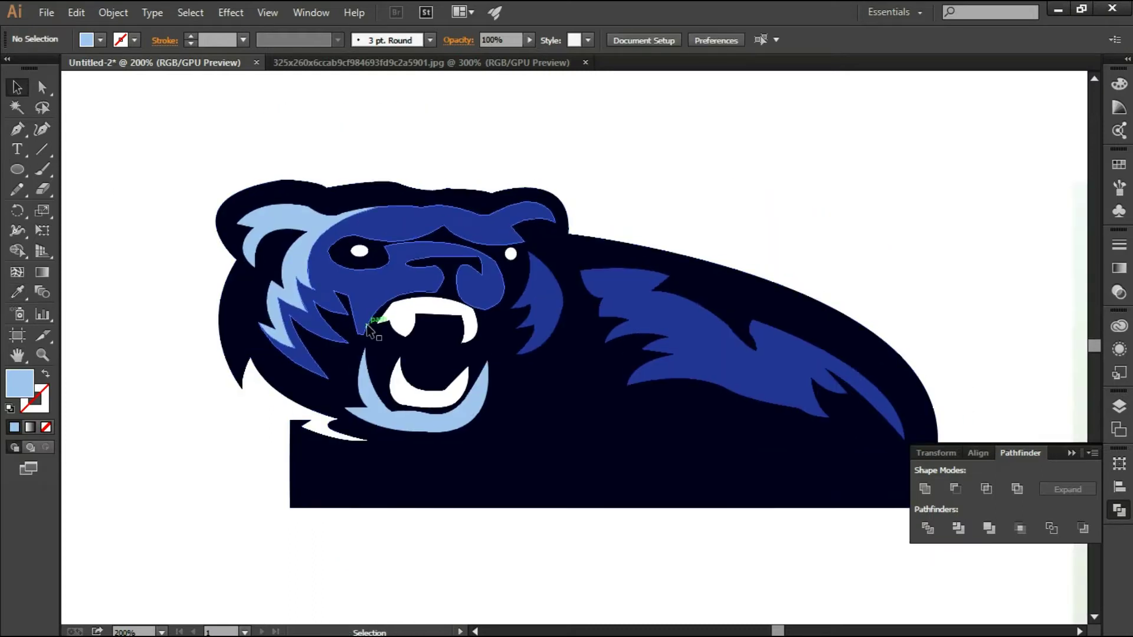
{"action": "scroll", "coordinate": [369, 331], "scroll_direction": "up", "scroll_amount": 2}
Pen-draw the curved top edge of the nose highlight shape.
{"action": "key", "text": "p"}
{"action": "left_click", "coordinate": [581, 179]}
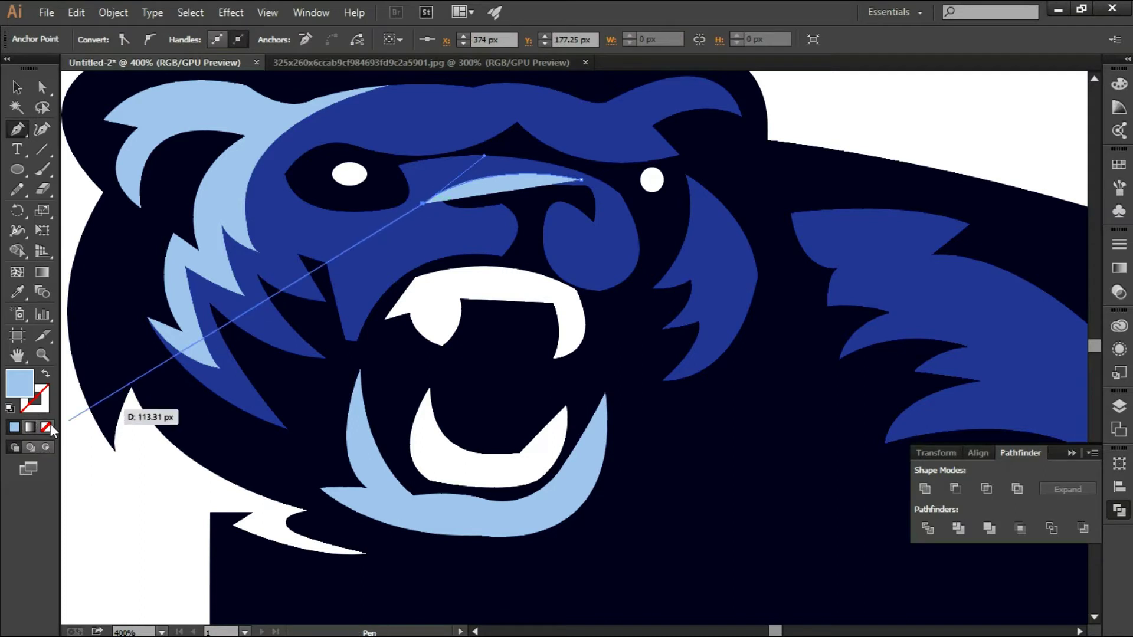
{"action": "left_click_drag", "start_coordinate": [360, 250], "coordinate": [481, 223]}
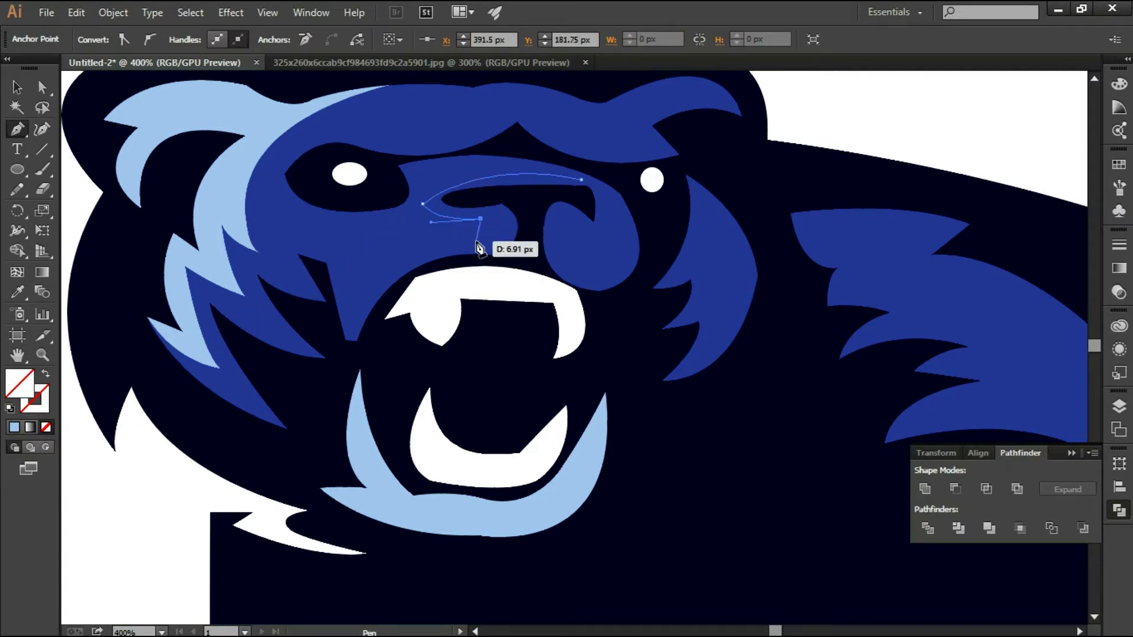
{"action": "mouse_move", "coordinate": [350, 340]}
{"action": "left_mouse_down"}
{"action": "mouse_move", "coordinate": [293, 460]}
{"action": "mouse_move", "coordinate": [337, 442]}
{"action": "left_mouse_up"}
{"action": "left_click", "coordinate": [350, 339]}
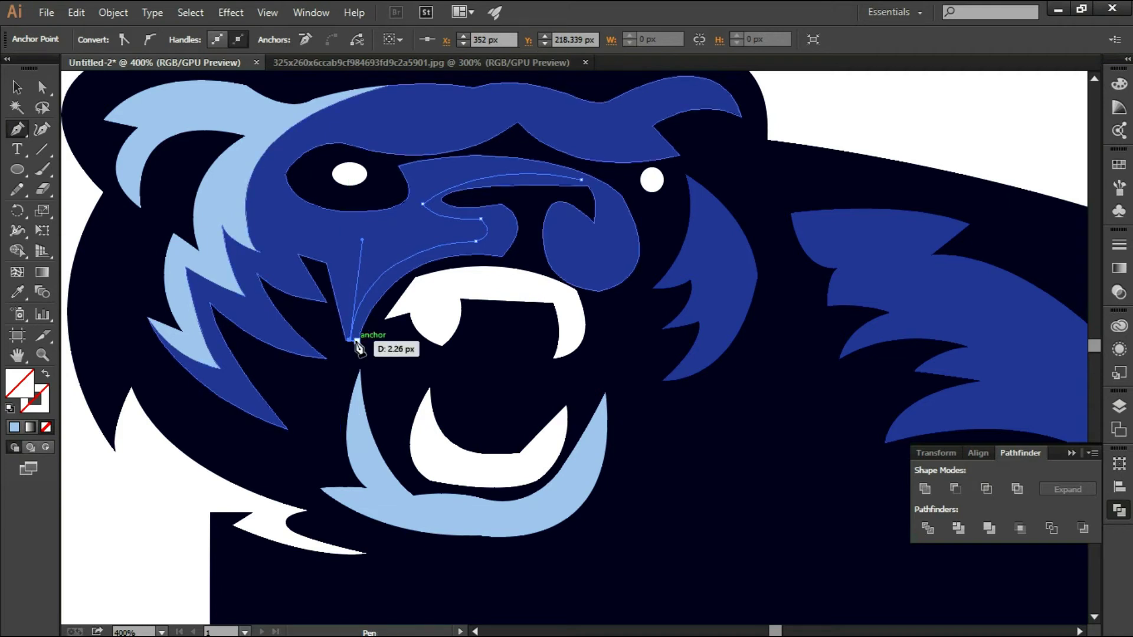
{"action": "left_click_drag", "start_coordinate": [501, 256], "coordinate": [625, 274]}
{"action": "mouse_move", "coordinate": [502, 205]}
{"action": "left_mouse_down"}
{"action": "mouse_move", "coordinate": [465, 186]}
{"action": "mouse_move", "coordinate": [419, 188]}
{"action": "mouse_move", "coordinate": [466, 188]}
{"action": "left_mouse_up"}
Finish the nose highlight path around the nostril, close it and fill it light blue.
{"action": "left_click", "coordinate": [502, 204]}
{"action": "mouse_move", "coordinate": [589, 187]}
{"action": "left_mouse_down"}
{"action": "mouse_move", "coordinate": [603, 219]}
{"action": "mouse_move", "coordinate": [543, 303]}
{"action": "left_mouse_up"}
{"action": "left_click", "coordinate": [593, 223]}
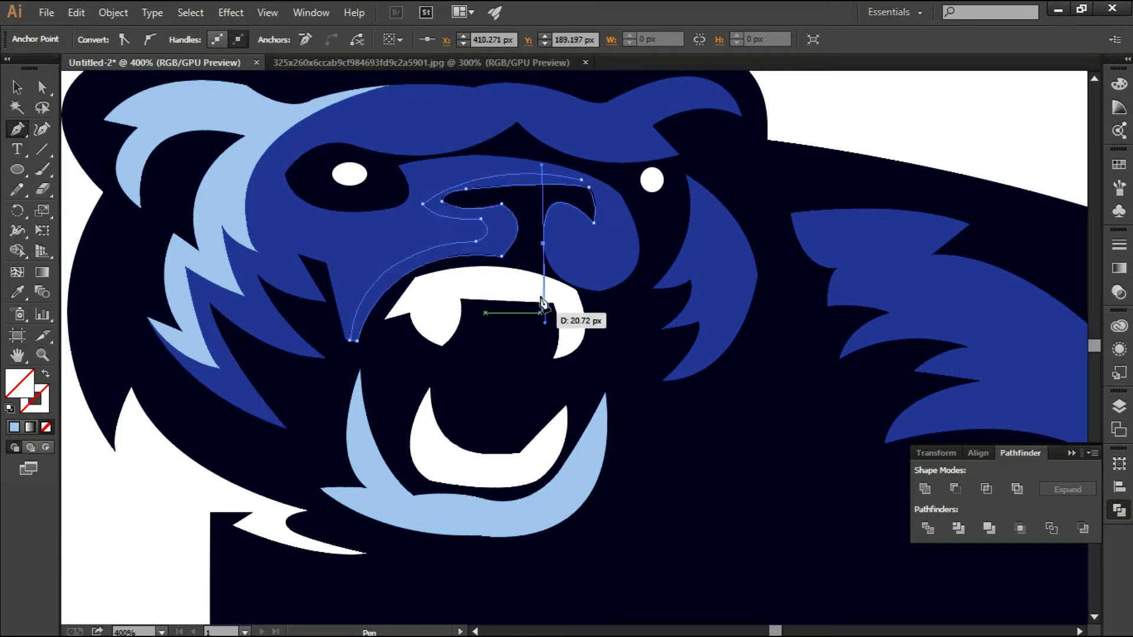
{"action": "left_click", "coordinate": [607, 273]}
{"action": "left_click_drag", "start_coordinate": [613, 201], "coordinate": [593, 156]}
{"action": "left_click", "coordinate": [581, 179]}
{"action": "key", "text": "v"}
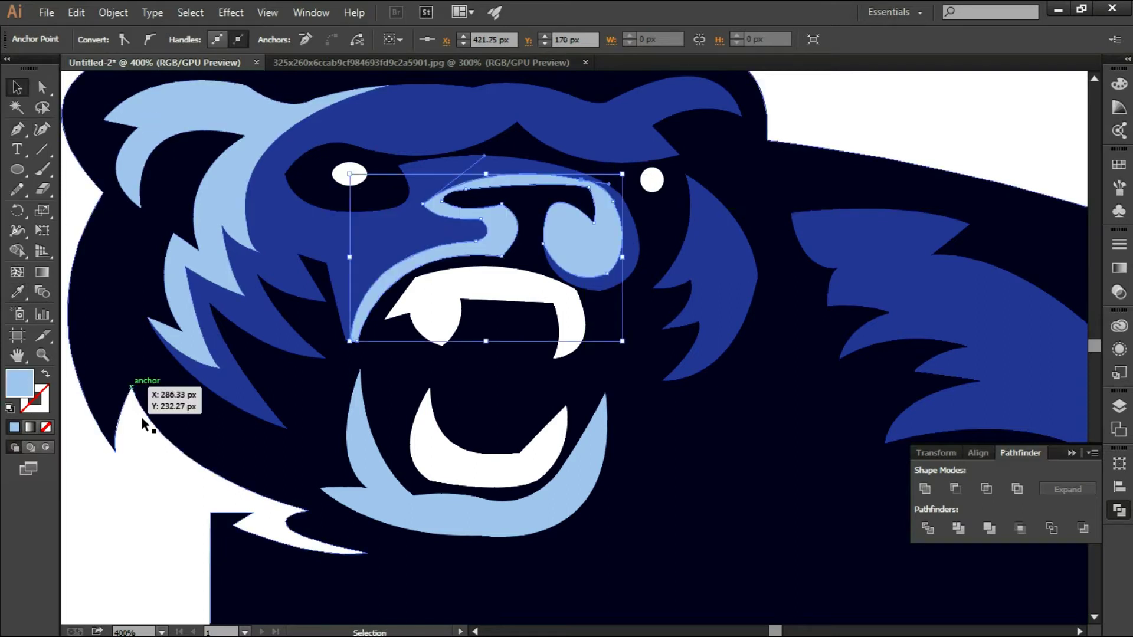
{"action": "key", "text": "ctrl+minus"}
Convert the nose highlight's tip to a smooth point and refine its curve.
{"action": "mouse_move", "coordinate": [480, 470]}
{"action": "left_mouse_down"}
{"action": "mouse_move", "coordinate": [626, 347]}
{"action": "mouse_move", "coordinate": [627, 498]}
{"action": "left_mouse_up"}
{"action": "key", "text": "ctrl+plus"}
{"action": "key", "text": "ctrl+plus"}
{"action": "key", "text": "ctrl+plus"}
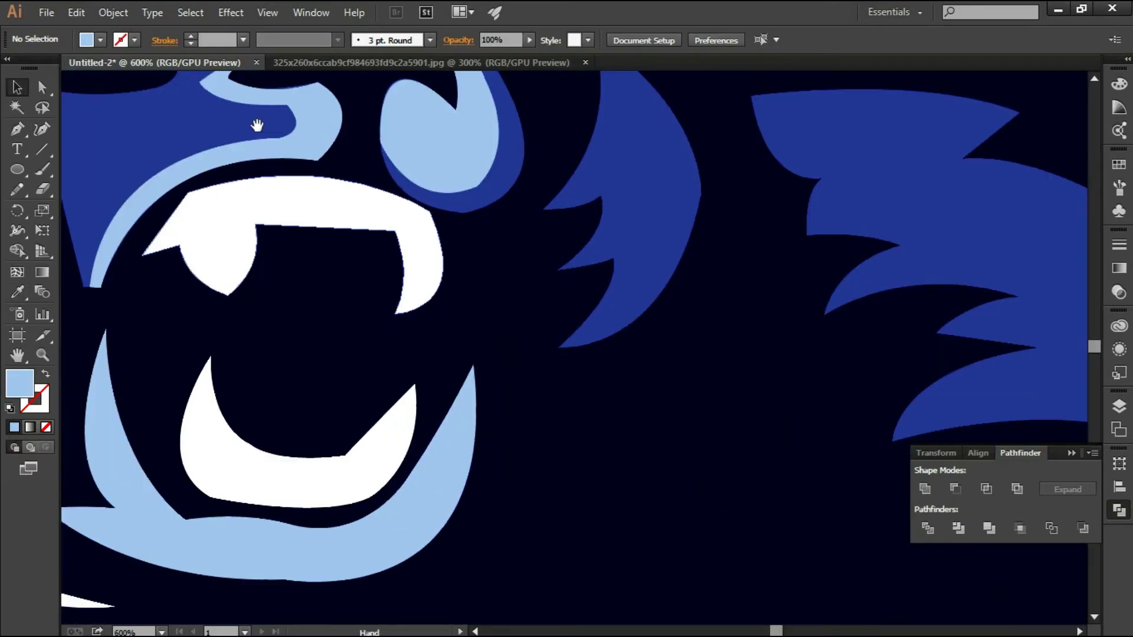
{"action": "scroll", "coordinate": [567, 354], "scroll_direction": "up", "scroll_amount": 5}
{"action": "left_click", "coordinate": [277, 403]}
{"action": "key", "text": "a"}
{"action": "left_click", "coordinate": [278, 403]}
{"action": "left_click_drag", "start_coordinate": [351, 323], "coordinate": [361, 304]}
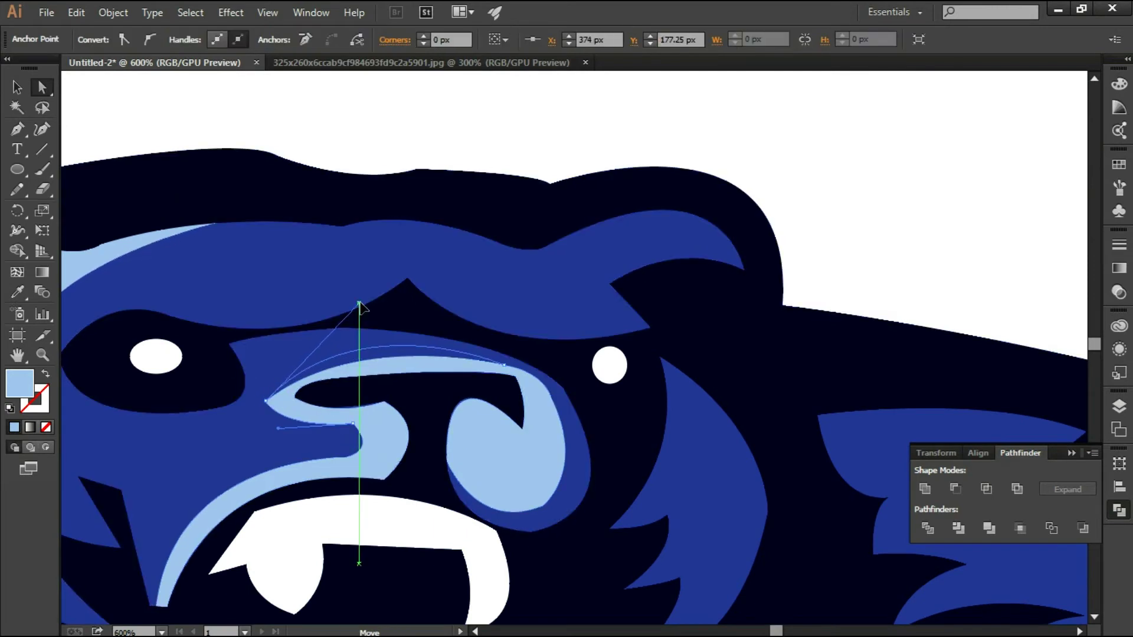
{"action": "left_click", "coordinate": [151, 39]}
{"action": "left_click_drag", "start_coordinate": [358, 327], "coordinate": [345, 319]}
{"action": "key", "text": "v"}
{"action": "key", "text": "ctrl+shift+a"}
Give the bear's dark silhouette a 5 pt light-blue outline.
{"action": "key", "text": "ctrl+minus"}
{"action": "key", "text": "ctrl+minus"}
{"action": "key", "text": "ctrl+minus"}
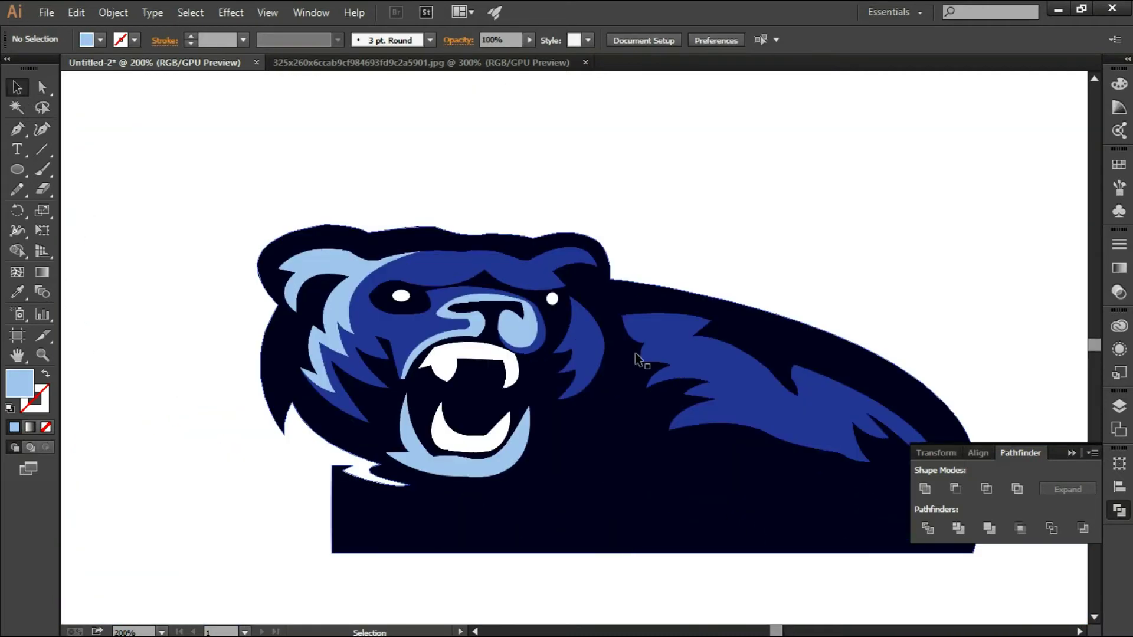
{"action": "left_click_drag", "start_coordinate": [635, 358], "coordinate": [490, 472]}
{"action": "left_click", "coordinate": [571, 465]}
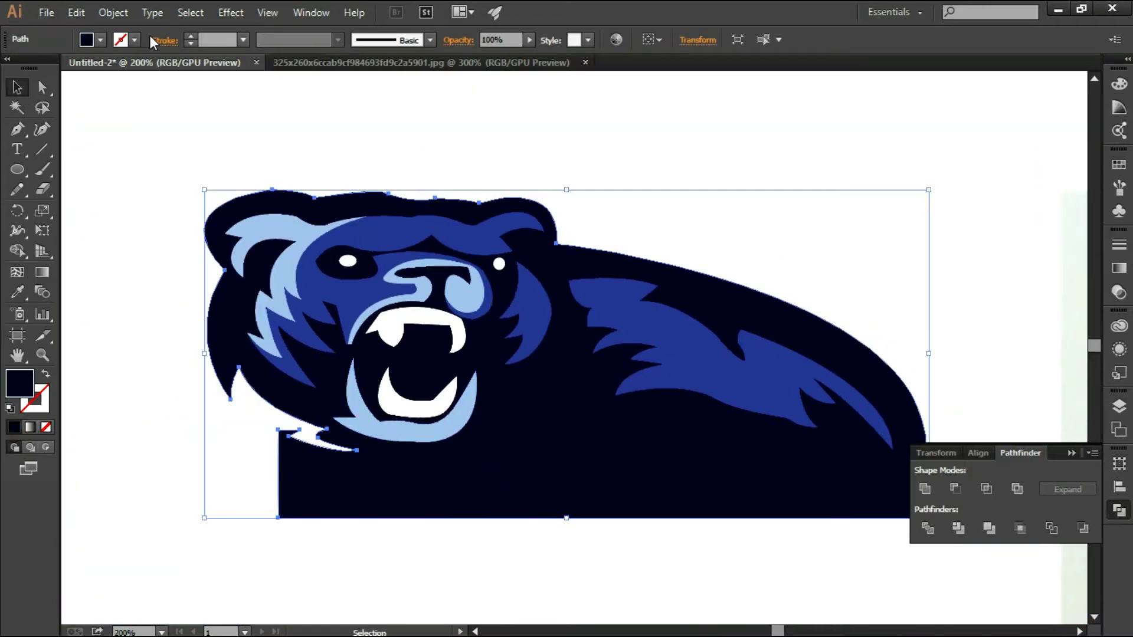
{"action": "left_click", "coordinate": [135, 40]}
{"action": "left_click", "coordinate": [87, 78]}
{"action": "left_click", "coordinate": [190, 36]}
{"action": "left_click", "coordinate": [189, 41]}
{"action": "left_click", "coordinate": [189, 41]}
Deselect the bear, collapse the Pathfinder panel and make room below the bear.
{"action": "left_click", "coordinate": [889, 210]}
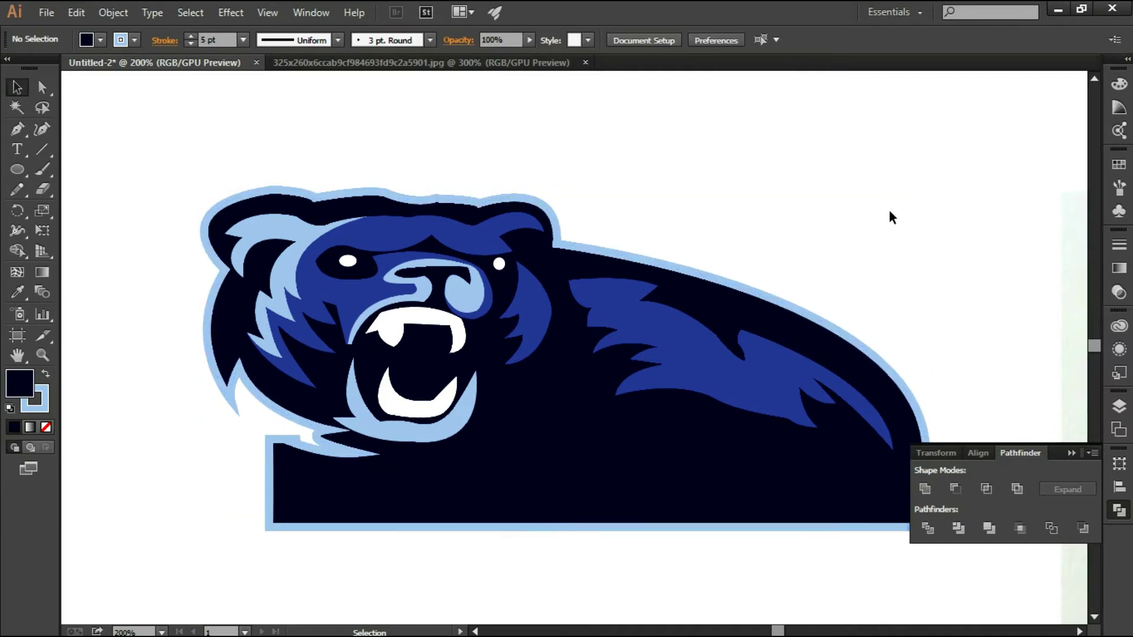
{"action": "left_click", "coordinate": [1070, 453]}
{"action": "scroll", "coordinate": [721, 256], "scroll_direction": "down", "scroll_amount": 1}
{"action": "left_click_drag", "start_coordinate": [871, 345], "coordinate": [827, 286]}
Type 'BEARS' below the bear, enlarge it and set it to Nirmala UI Bold.
{"action": "key", "text": "t"}
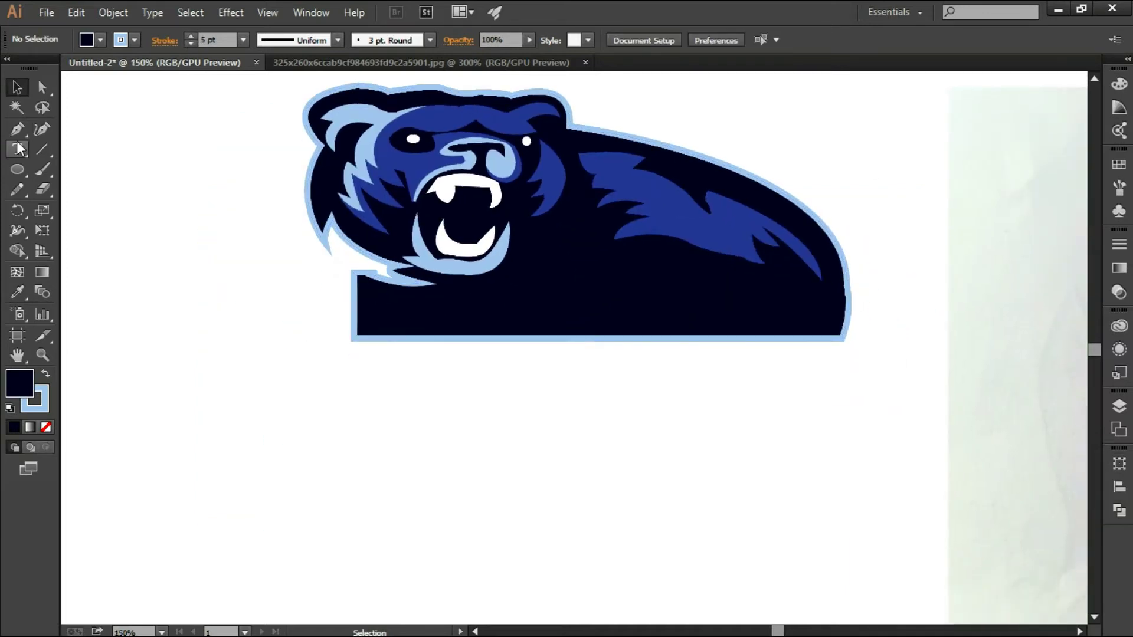
{"action": "left_click", "coordinate": [347, 444]}
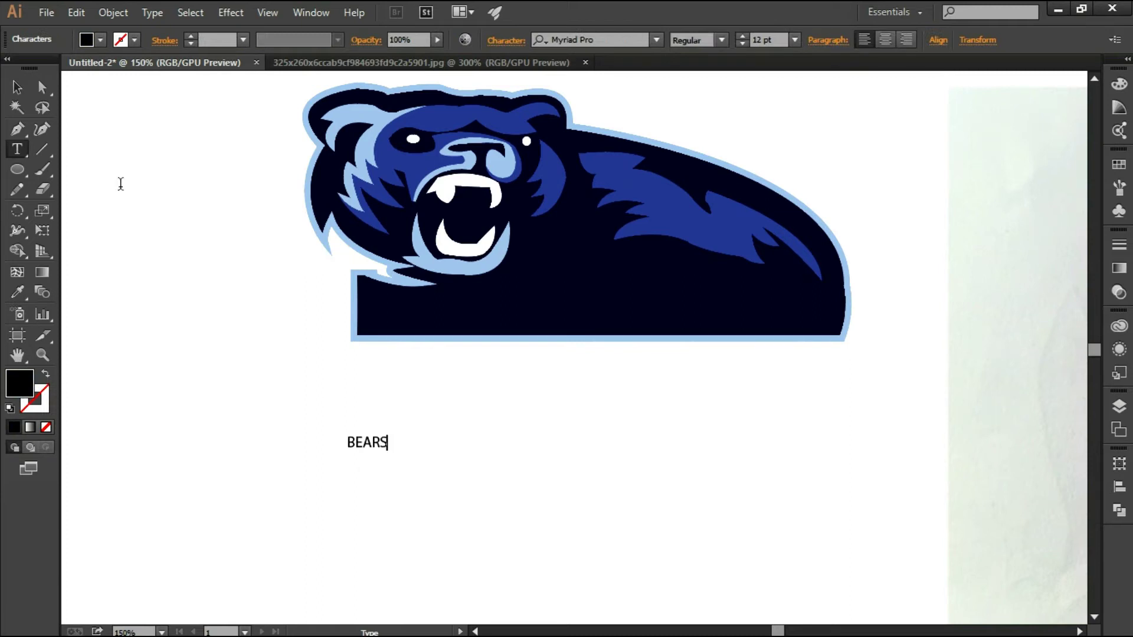
{"action": "left_click_drag", "start_coordinate": [388, 451], "coordinate": [547, 503]}
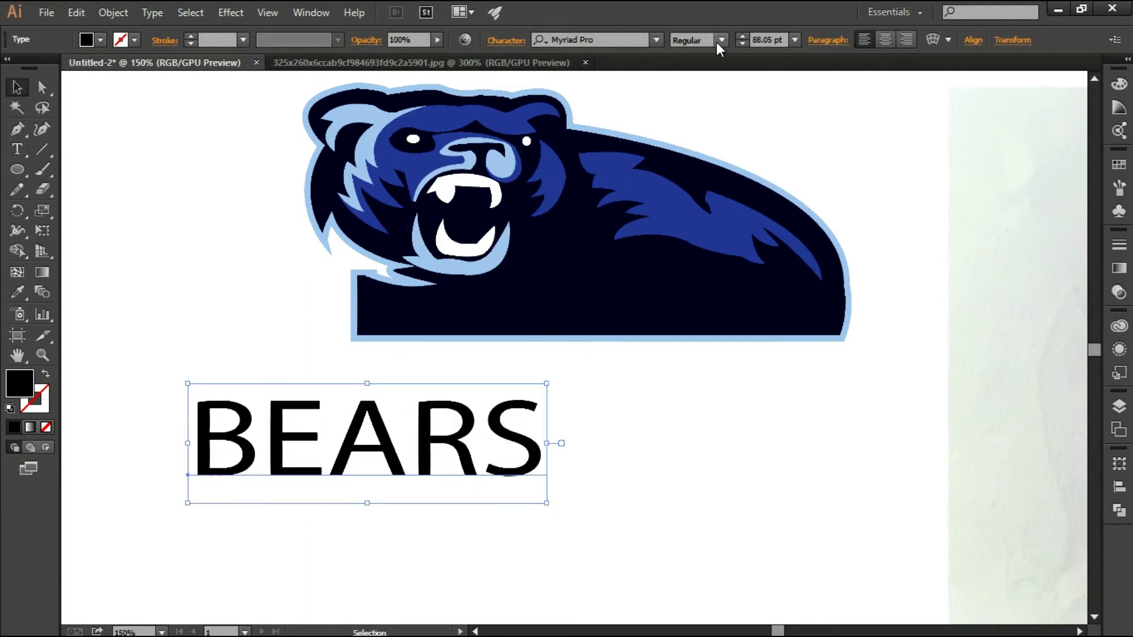
{"action": "left_click", "coordinate": [721, 40]}
{"action": "left_click", "coordinate": [712, 97]}
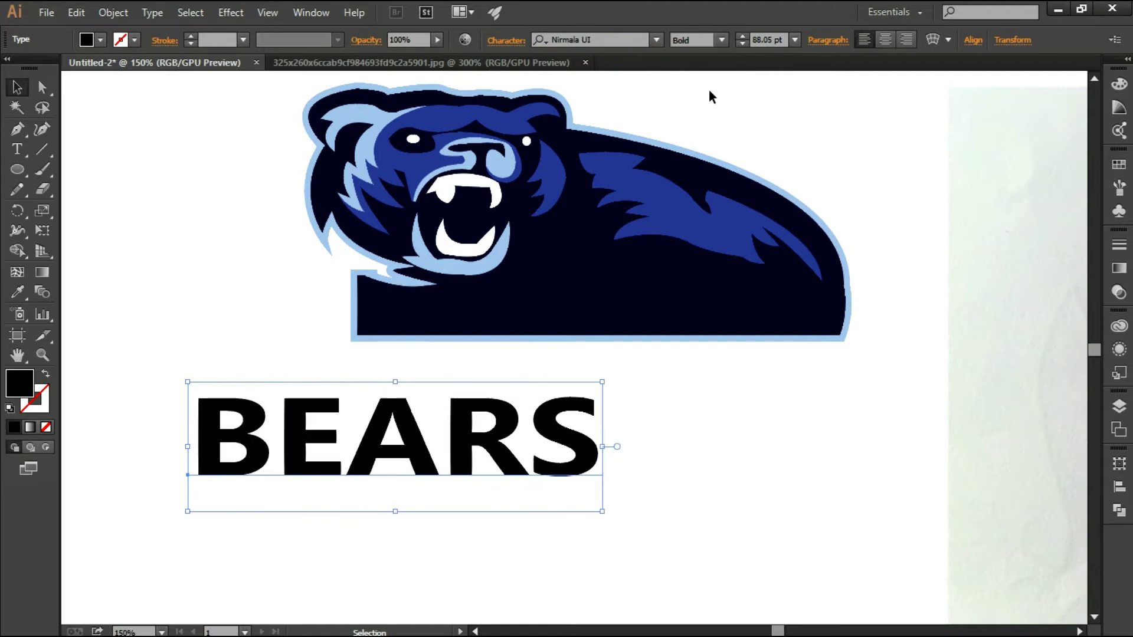
Position BEARS under the bear, convert it to outlines and scale it up.
{"action": "mouse_move", "coordinate": [432, 429]}
{"action": "left_mouse_down"}
{"action": "mouse_move", "coordinate": [561, 430]}
{"action": "mouse_move", "coordinate": [530, 412]}
{"action": "mouse_move", "coordinate": [541, 406]}
{"action": "left_mouse_up"}
{"action": "right_click", "coordinate": [437, 396]}
{"action": "left_click", "coordinate": [525, 527]}
{"action": "mouse_move", "coordinate": [739, 461]}
{"action": "left_mouse_down"}
{"action": "mouse_move", "coordinate": [828, 491]}
{"action": "mouse_move", "coordinate": [789, 475]}
{"action": "left_mouse_up"}
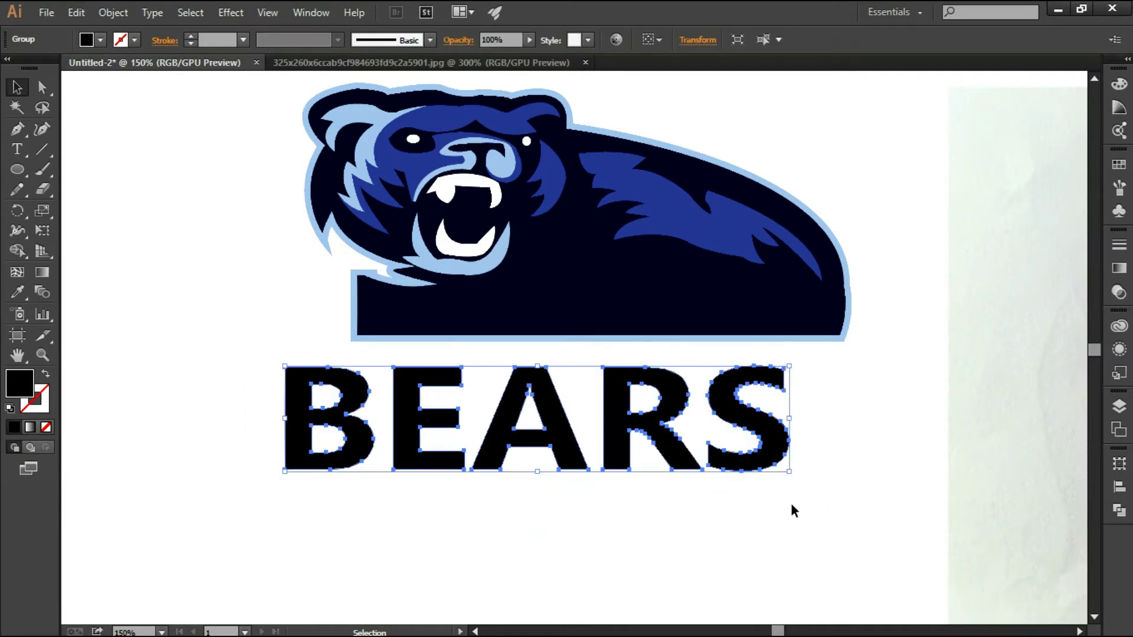
{"action": "key", "text": "ctrl+plus"}
{"action": "left_click_drag", "start_coordinate": [517, 401], "coordinate": [517, 416]}
Start reshaping the B's top-left corner anchor on the outlined lettering.
{"action": "left_click", "coordinate": [534, 484]}
{"action": "left_click", "coordinate": [867, 413]}
{"action": "key", "text": "a"}
{"action": "mouse_move", "coordinate": [228, 308]}
{"action": "left_mouse_down"}
{"action": "mouse_move", "coordinate": [216, 308]}
{"action": "mouse_move", "coordinate": [228, 307]}
{"action": "left_mouse_up"}
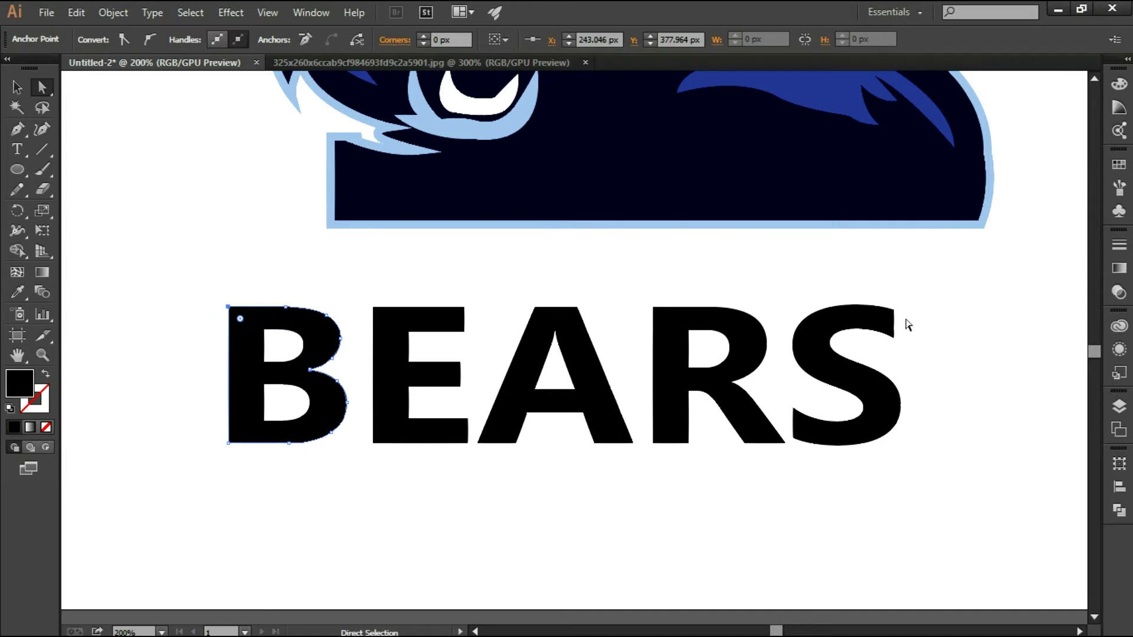
Draw a pointed spike flare off the B's top-left.
{"action": "key", "text": "ctrl+shift+a"}
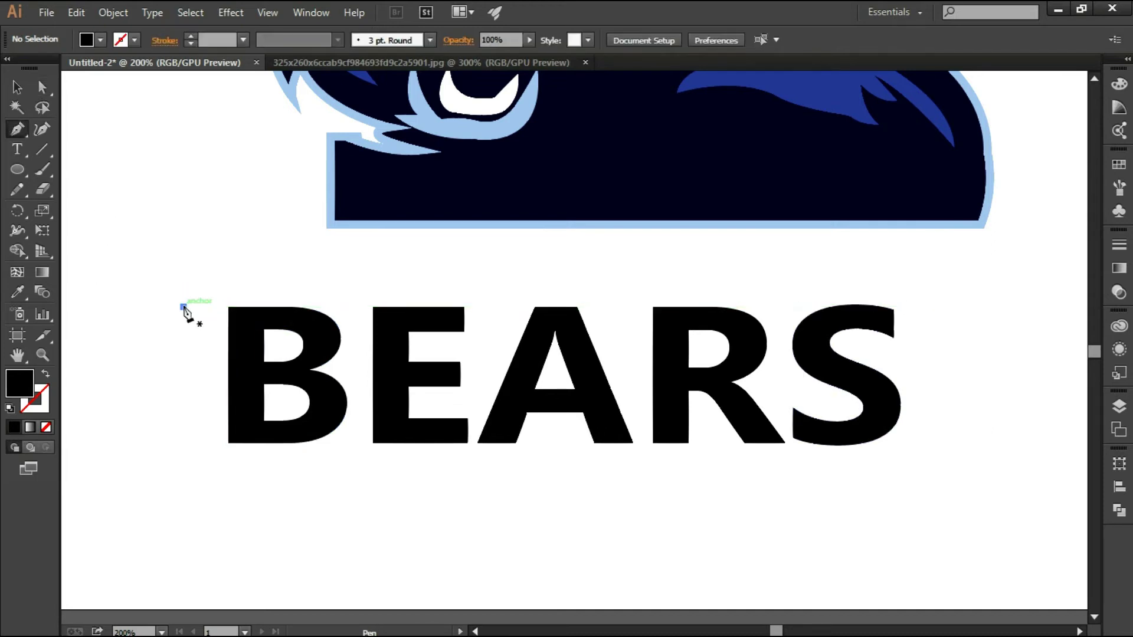
{"action": "left_click", "coordinate": [184, 307]}
{"action": "left_click", "coordinate": [228, 307]}
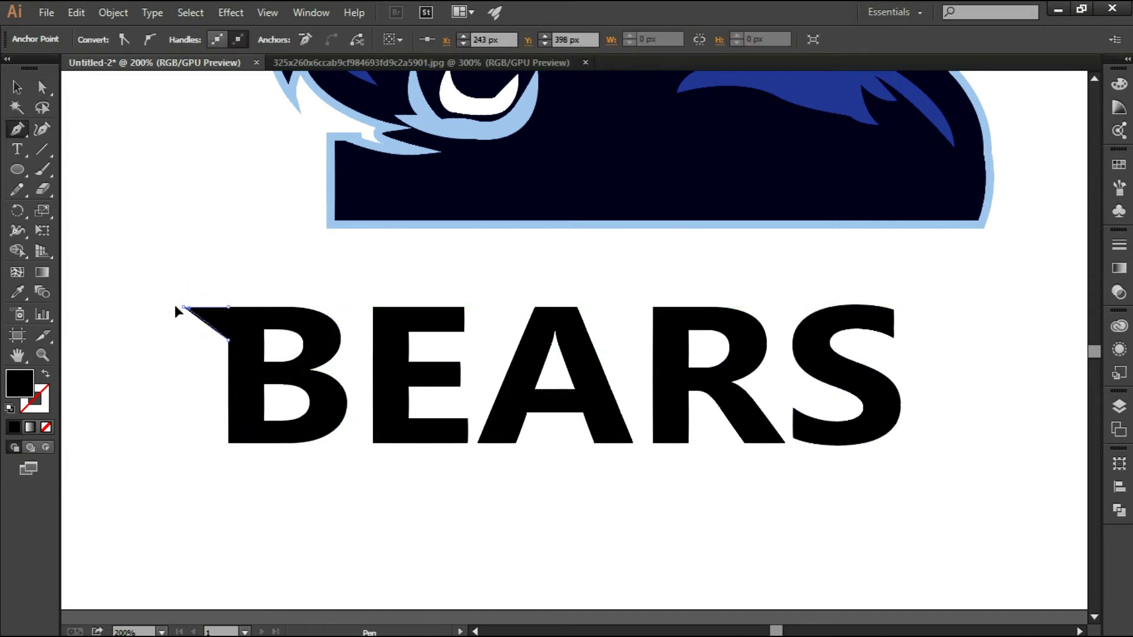
{"action": "left_click", "coordinate": [130, 300], "text": "ctrl"}
{"action": "left_click", "coordinate": [17, 88]}
Draw a curved flare off the S's top, sharpen its tip, and select the wordmark.
{"action": "left_click_drag", "start_coordinate": [968, 312], "coordinate": [872, 317]}
{"action": "left_click_drag", "start_coordinate": [797, 316], "coordinate": [840, 316]}
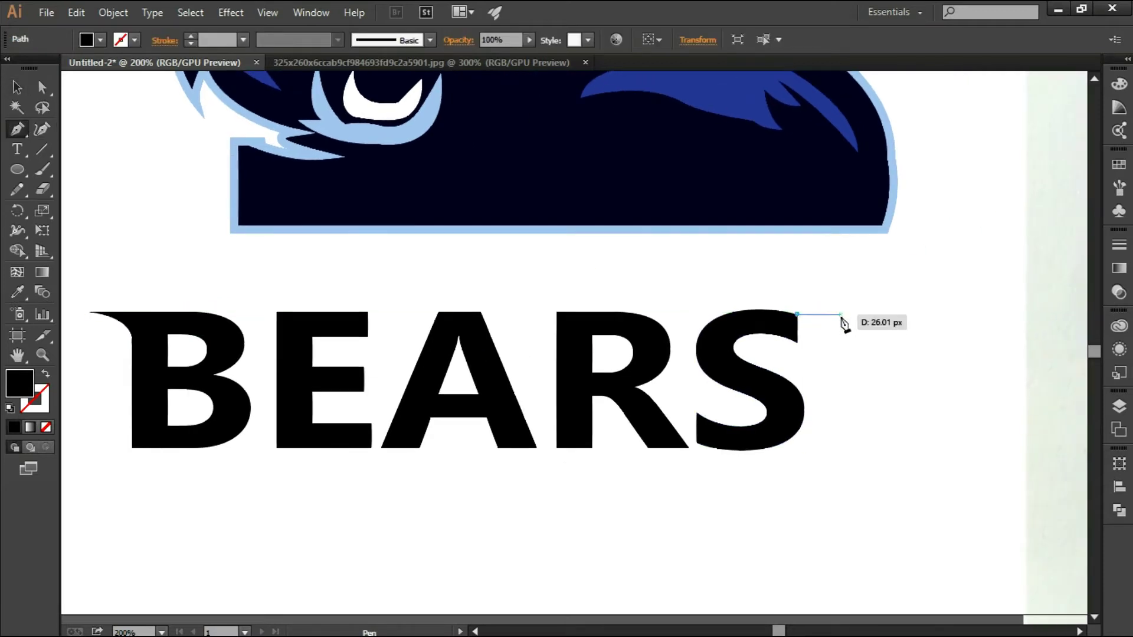
{"action": "key", "text": "a"}
{"action": "scroll", "coordinate": [827, 331], "scroll_direction": "up", "scroll_amount": 3}
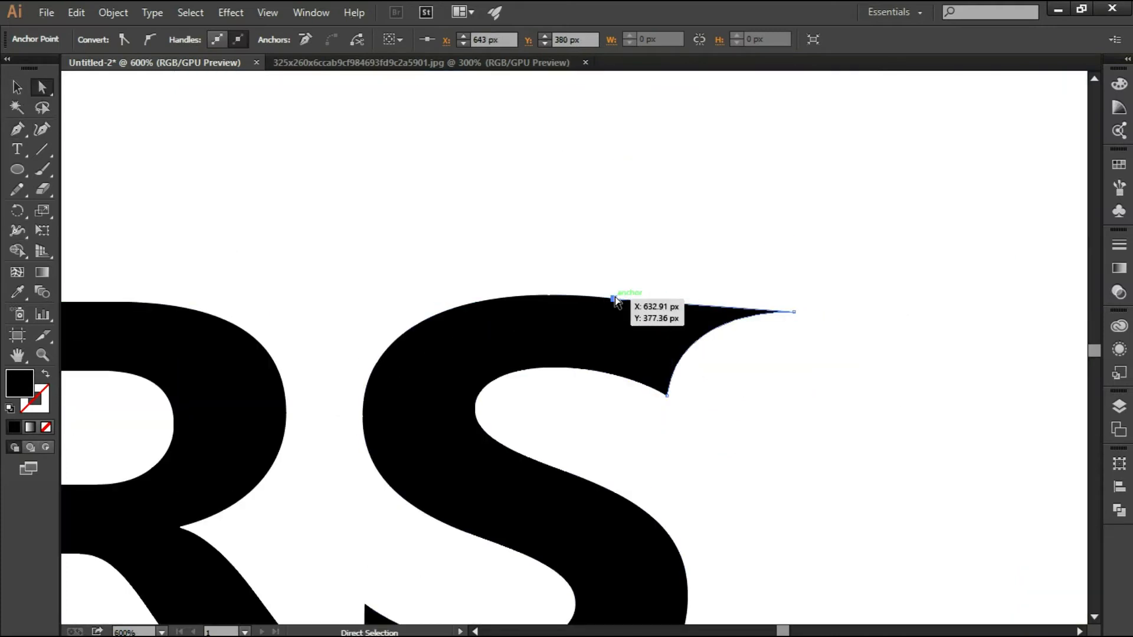
{"action": "left_click_drag", "start_coordinate": [795, 313], "coordinate": [807, 302]}
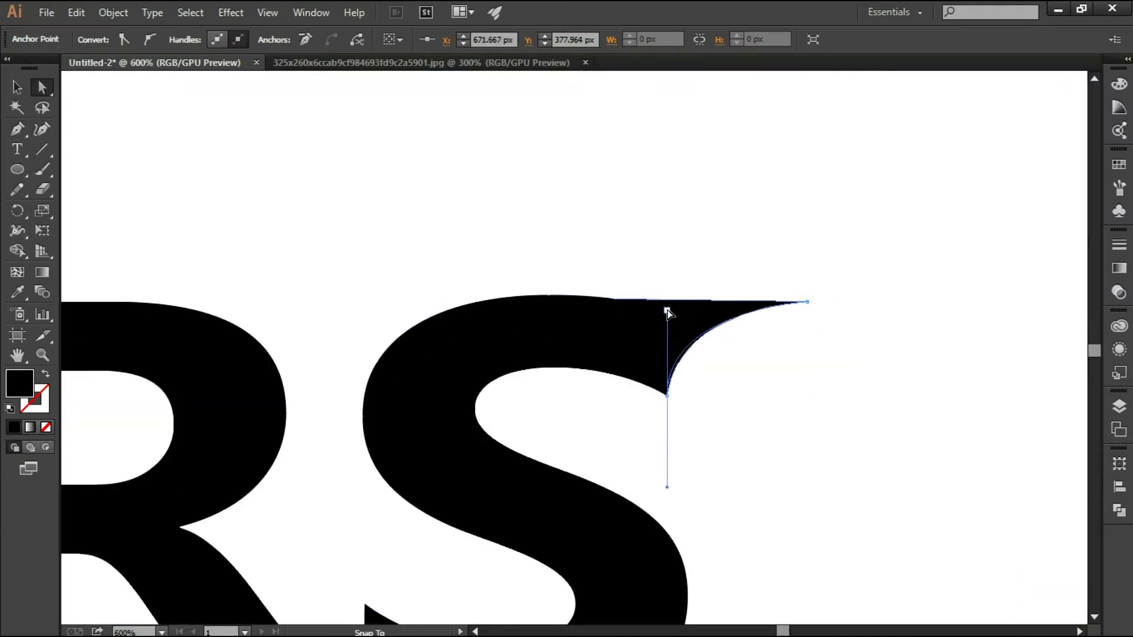
{"action": "left_click", "coordinate": [718, 382]}
{"action": "scroll", "coordinate": [732, 448], "scroll_direction": "down", "scroll_amount": 5}
{"action": "left_click_drag", "start_coordinate": [178, 293], "coordinate": [641, 448]}
{"action": "scroll", "coordinate": [566, 463], "scroll_direction": "up", "scroll_amount": 2}
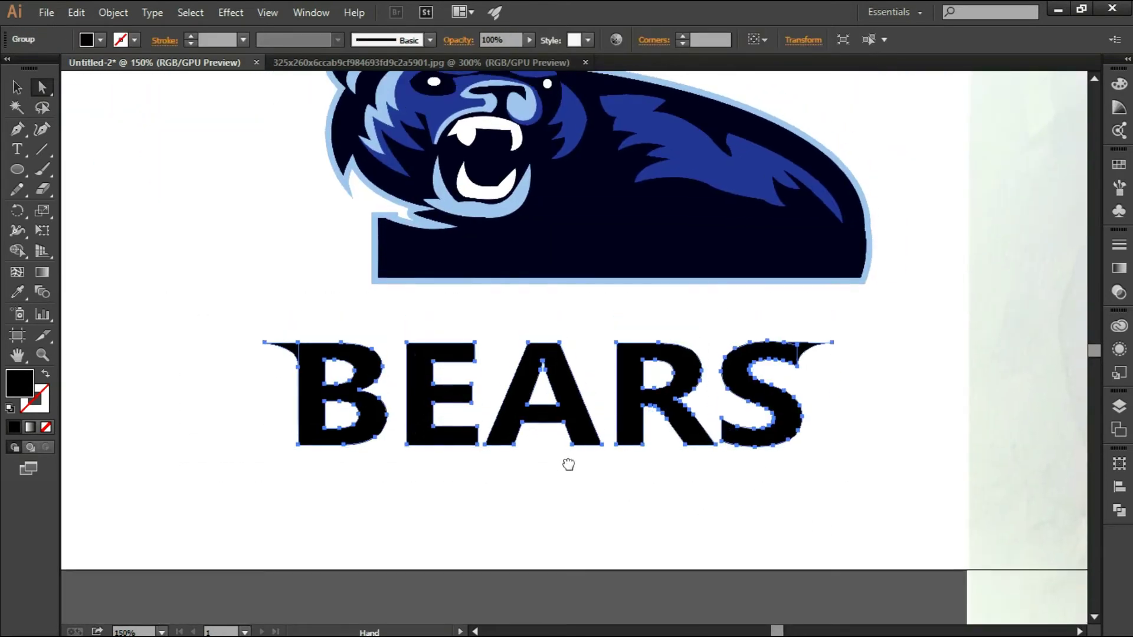
Make a spare copy of the BEARS wordmark off to the right.
{"action": "left_click", "coordinate": [11, 131]}
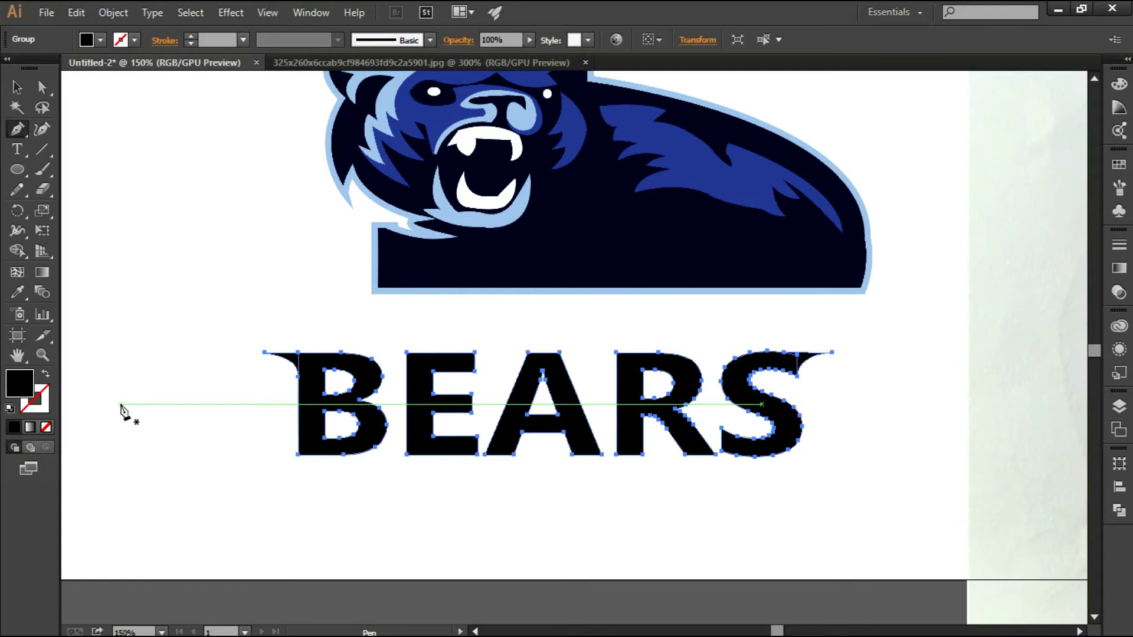
{"action": "left_click", "coordinate": [17, 87]}
{"action": "left_click_drag", "start_coordinate": [427, 402], "coordinate": [1074, 298]}
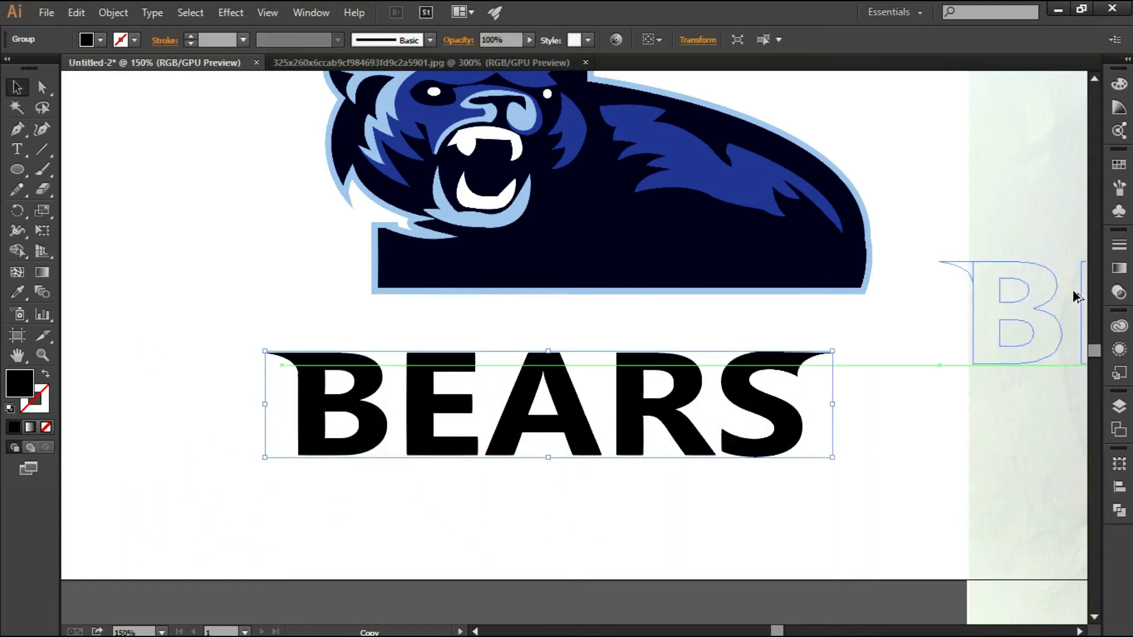
Draw an unfilled curved cut line across the BEARS letters.
{"action": "key", "text": "p"}
{"action": "left_click", "coordinate": [182, 400]}
{"action": "left_click_drag", "start_coordinate": [890, 404], "coordinate": [1028, 459]}
{"action": "key", "text": "v"}
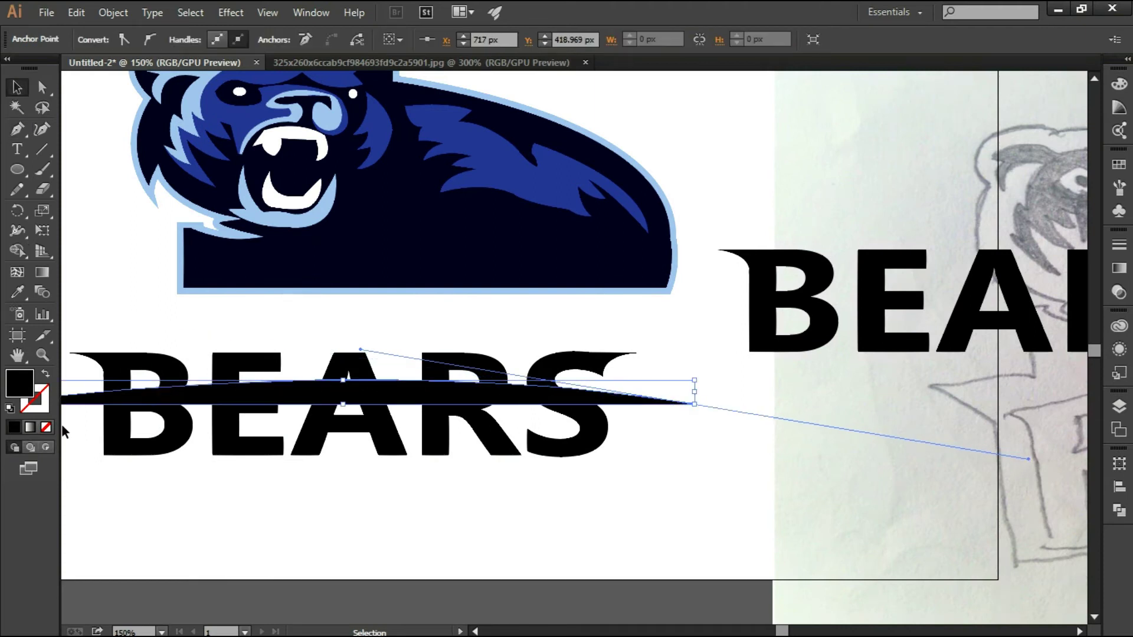
{"action": "key", "text": "/"}
Divide the letters along the cut line, ungroup them, and delete the lower pieces.
{"action": "left_click_drag", "start_coordinate": [89, 307], "coordinate": [469, 471]}
{"action": "left_click", "coordinate": [1120, 510]}
{"action": "left_click", "coordinate": [928, 528]}
{"action": "right_click", "coordinate": [365, 402]}
{"action": "left_click", "coordinate": [441, 502]}
{"action": "left_click_drag", "start_coordinate": [157, 398], "coordinate": [838, 488]}
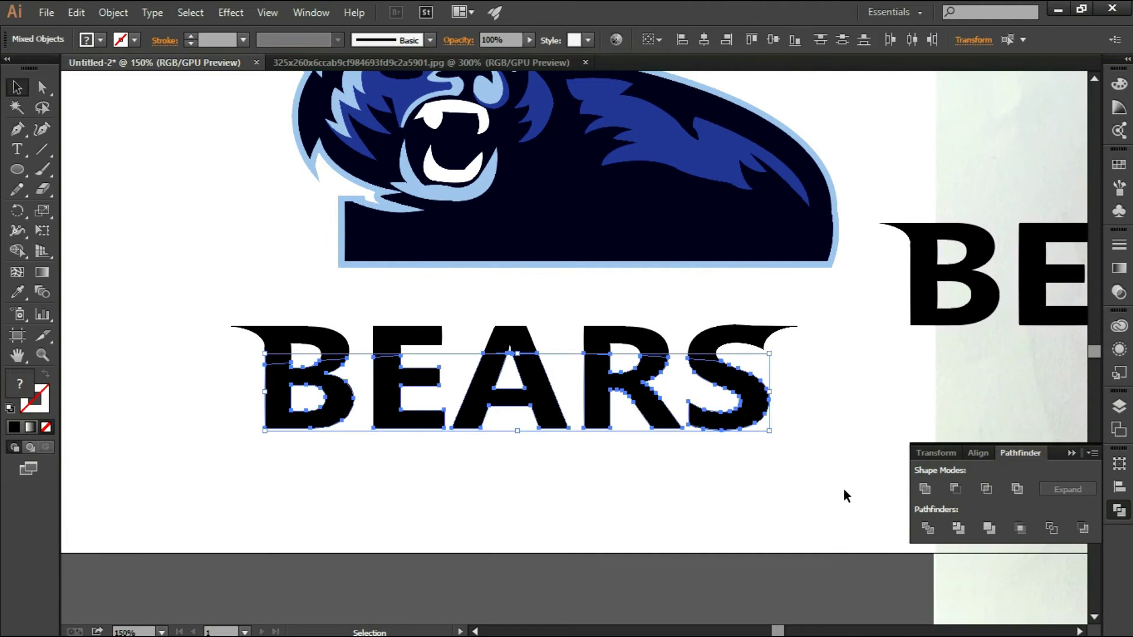
{"action": "key", "text": "Delete"}
{"action": "left_click_drag", "start_coordinate": [723, 482], "coordinate": [697, 558]}
{"action": "left_click_drag", "start_coordinate": [157, 384], "coordinate": [797, 602]}
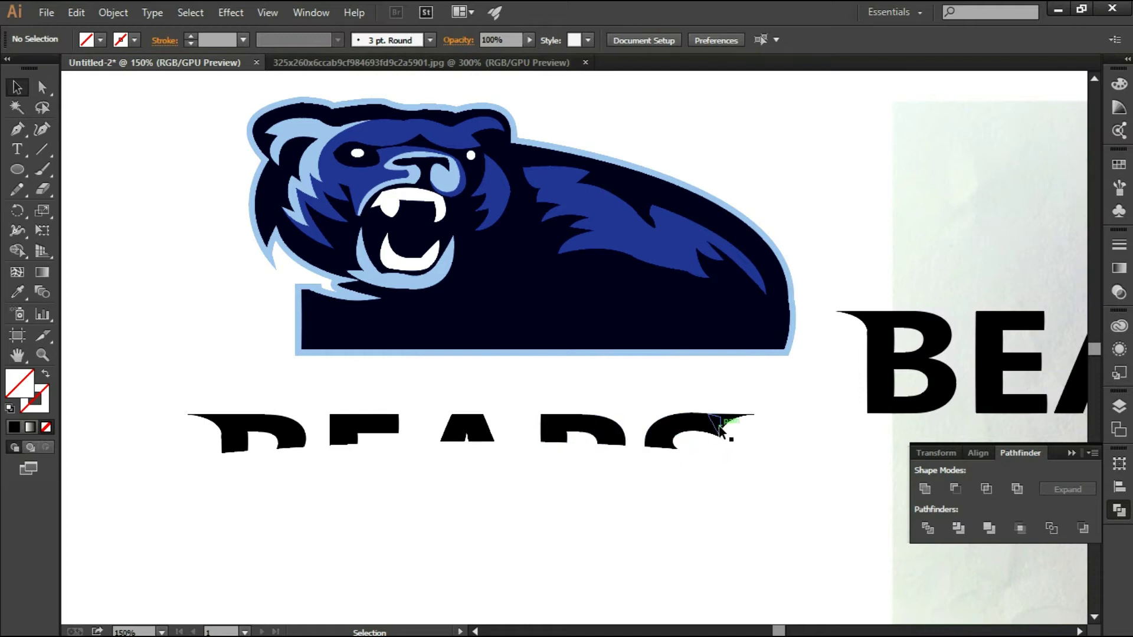
Unite the trimmed BEARS letter pieces with Pathfinder.
{"action": "left_click_drag", "start_coordinate": [344, 459], "coordinate": [761, 514]}
{"action": "left_click", "coordinate": [925, 489]}
{"action": "left_click", "coordinate": [614, 543]}
{"action": "left_click", "coordinate": [272, 452]}
{"action": "left_click", "coordinate": [718, 573]}
Ungroup the merged BEARS lettering into separate letters.
{"action": "scroll", "coordinate": [710, 563], "scroll_direction": "down", "scroll_amount": 1}
{"action": "mouse_move", "coordinate": [711, 563]}
{"action": "left_mouse_down"}
{"action": "mouse_move", "coordinate": [576, 378]}
{"action": "mouse_move", "coordinate": [518, 455]}
{"action": "mouse_move", "coordinate": [399, 418]}
{"action": "left_mouse_up"}
{"action": "left_click", "coordinate": [309, 369]}
{"action": "right_click", "coordinate": [311, 356]}
{"action": "left_click", "coordinate": [368, 455]}
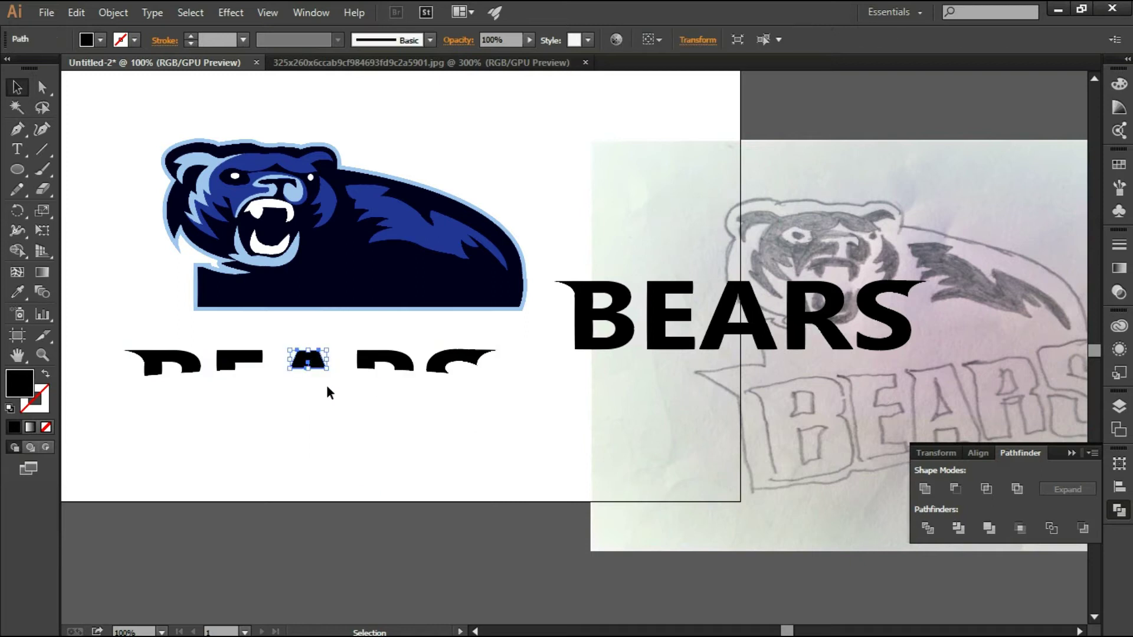
{"action": "scroll", "coordinate": [328, 392], "scroll_direction": "up", "scroll_amount": 3}
Select and inspect the pieces of the A letter.
{"action": "left_click", "coordinate": [253, 303]}
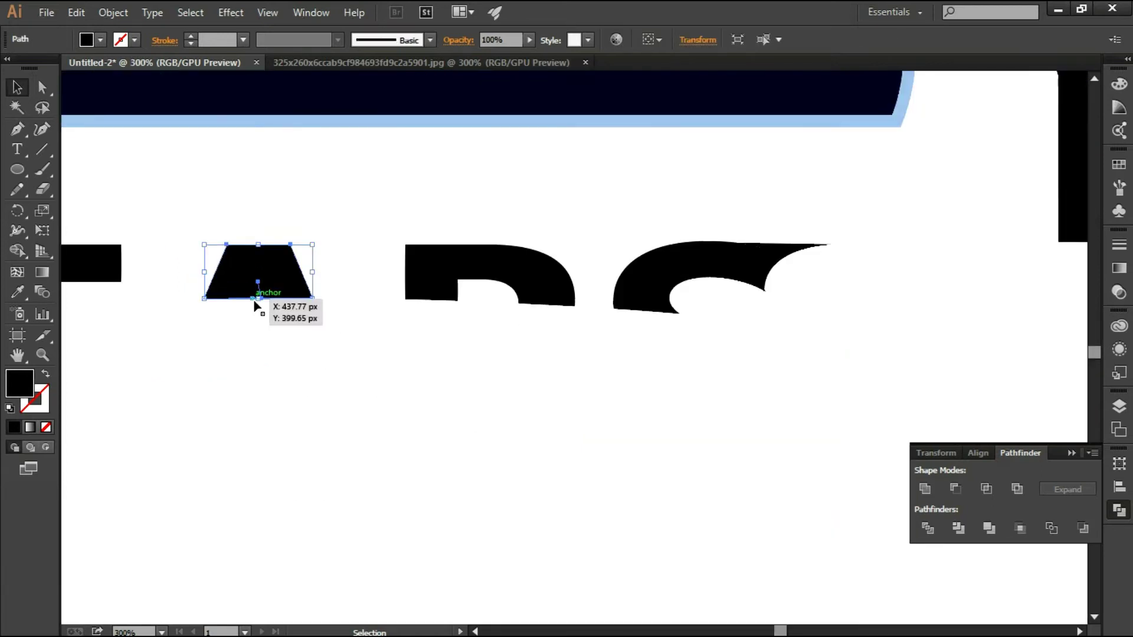
{"action": "left_click", "coordinate": [270, 352]}
{"action": "left_click", "coordinate": [259, 286]}
{"action": "left_click", "coordinate": [258, 328]}
{"action": "left_click", "coordinate": [260, 286]}
{"action": "left_click", "coordinate": [281, 404]}
{"action": "scroll", "coordinate": [426, 452], "scroll_direction": "down", "scroll_amount": 3}
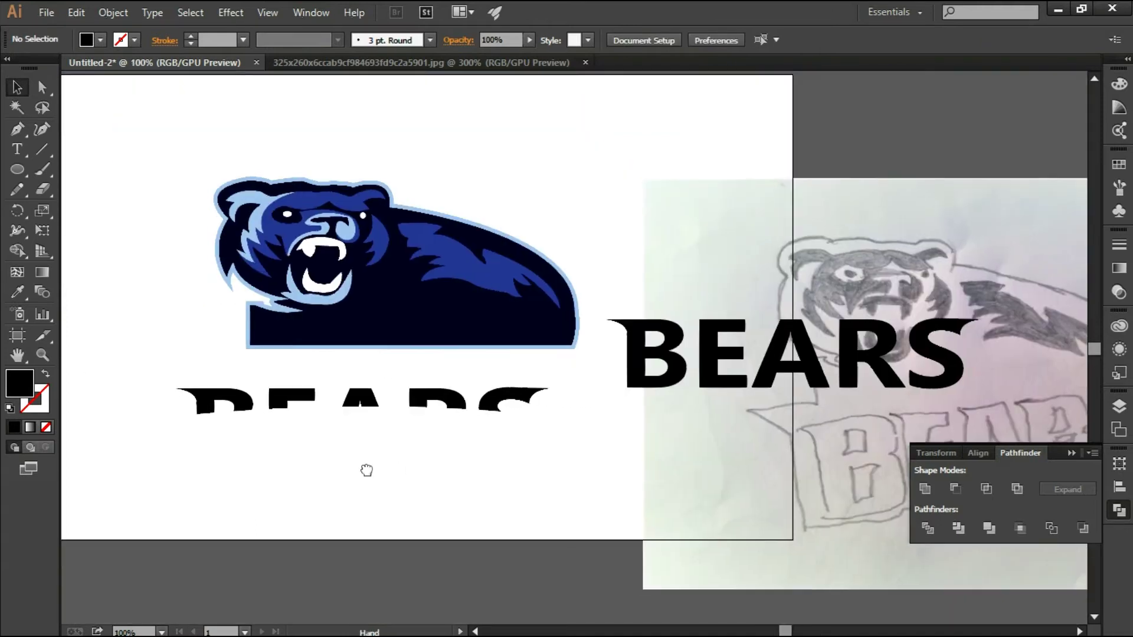
Try eyedropping the bear's light blue onto the trimmed letters, then undo it.
{"action": "left_click_drag", "start_coordinate": [214, 354], "coordinate": [589, 434]}
{"action": "left_click", "coordinate": [17, 291]}
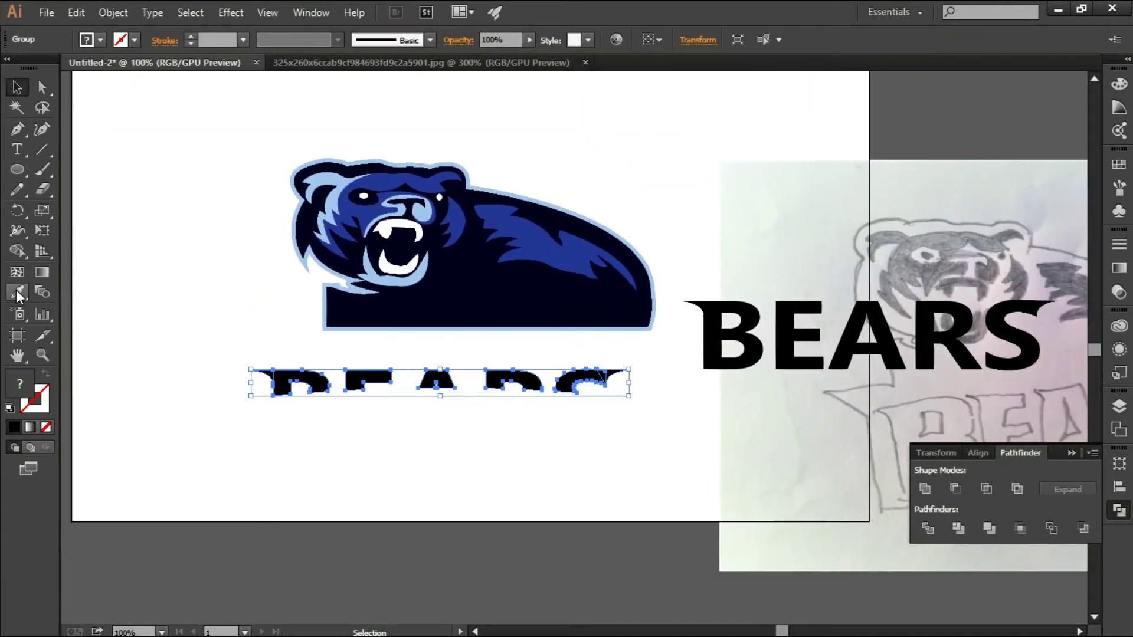
{"action": "left_click", "coordinate": [334, 181]}
{"action": "left_click", "coordinate": [17, 87]}
{"action": "left_click", "coordinate": [404, 491]}
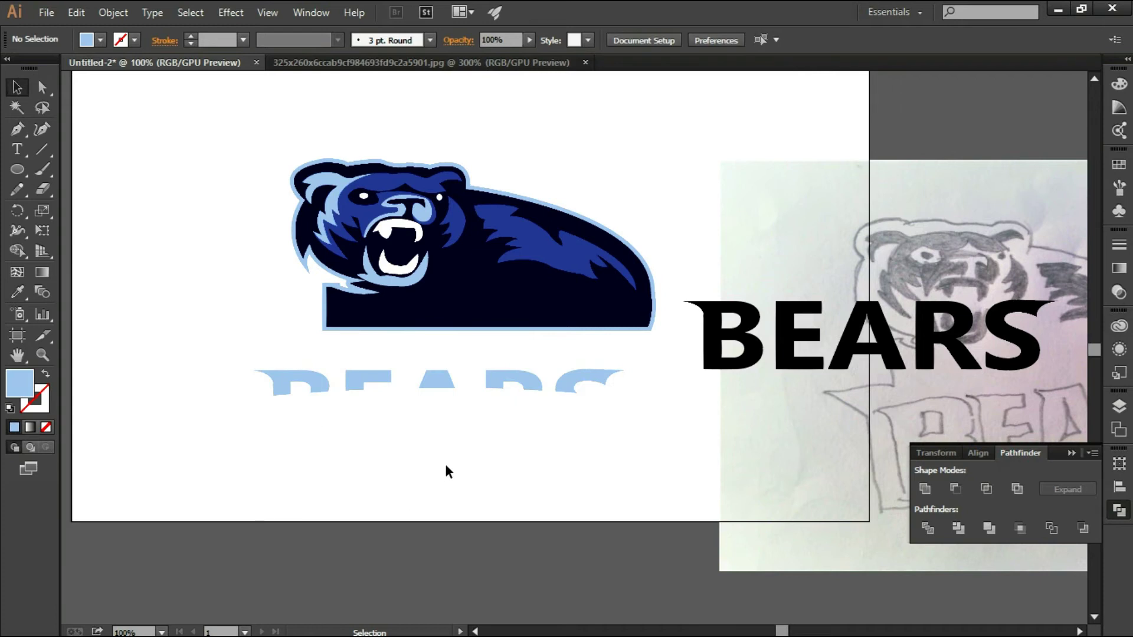
{"action": "key", "text": "ctrl+z"}
Fill the BEARS letter pieces with the bear's dark blue.
{"action": "left_click_drag", "start_coordinate": [226, 340], "coordinate": [527, 382]}
{"action": "left_click", "coordinate": [17, 292]}
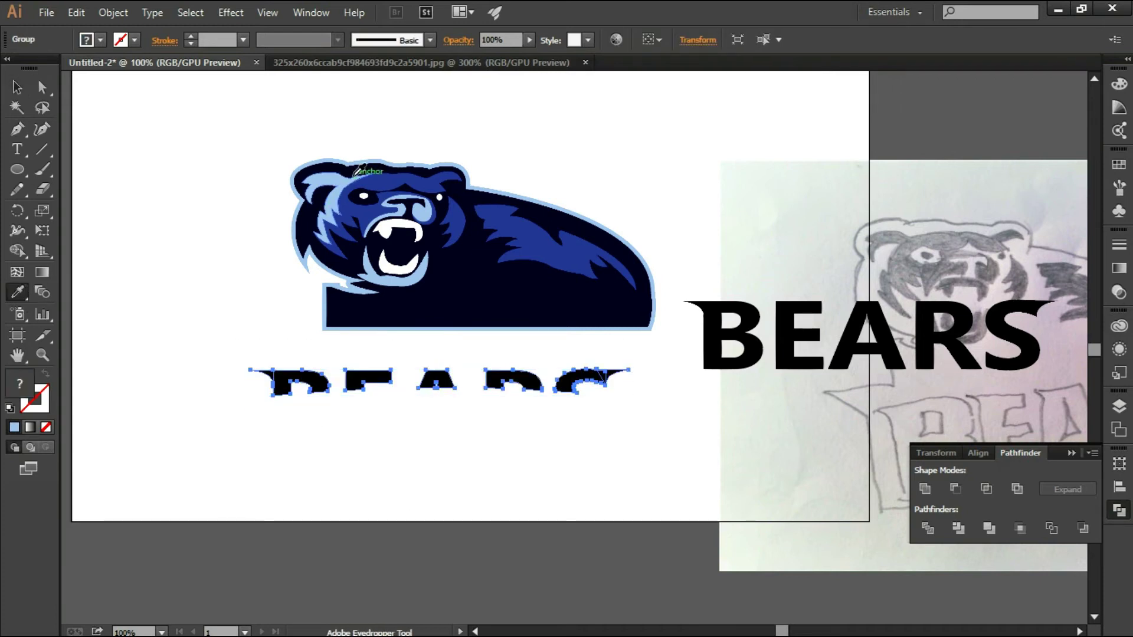
{"action": "left_click", "coordinate": [402, 183]}
{"action": "left_click", "coordinate": [17, 87]}
{"action": "left_click", "coordinate": [224, 383]}
{"action": "scroll", "coordinate": [243, 391], "scroll_direction": "up", "scroll_amount": 2}
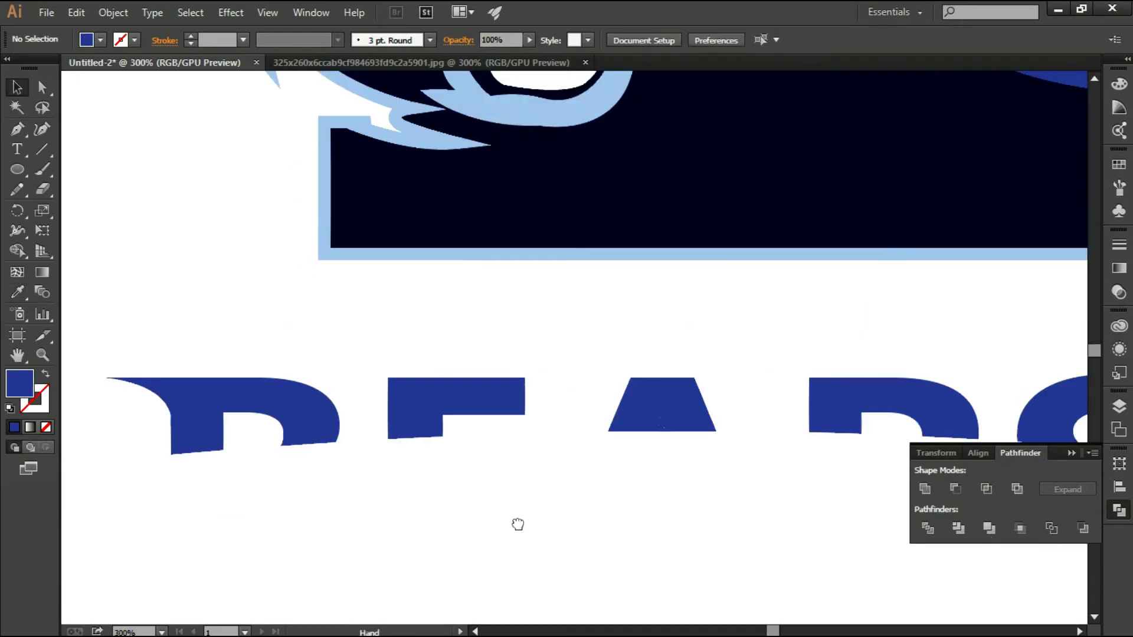
{"action": "scroll", "coordinate": [516, 524], "scroll_direction": "up", "scroll_amount": 2}
Ungroup the lettering and delete the A's small inner triangle.
{"action": "left_click", "coordinate": [472, 485]}
{"action": "right_click", "coordinate": [473, 485]}
{"action": "left_click", "coordinate": [518, 409]}
{"action": "left_click", "coordinate": [473, 475]}
{"action": "left_click", "coordinate": [493, 506]}
{"action": "scroll", "coordinate": [506, 532], "scroll_direction": "up", "scroll_amount": 3}
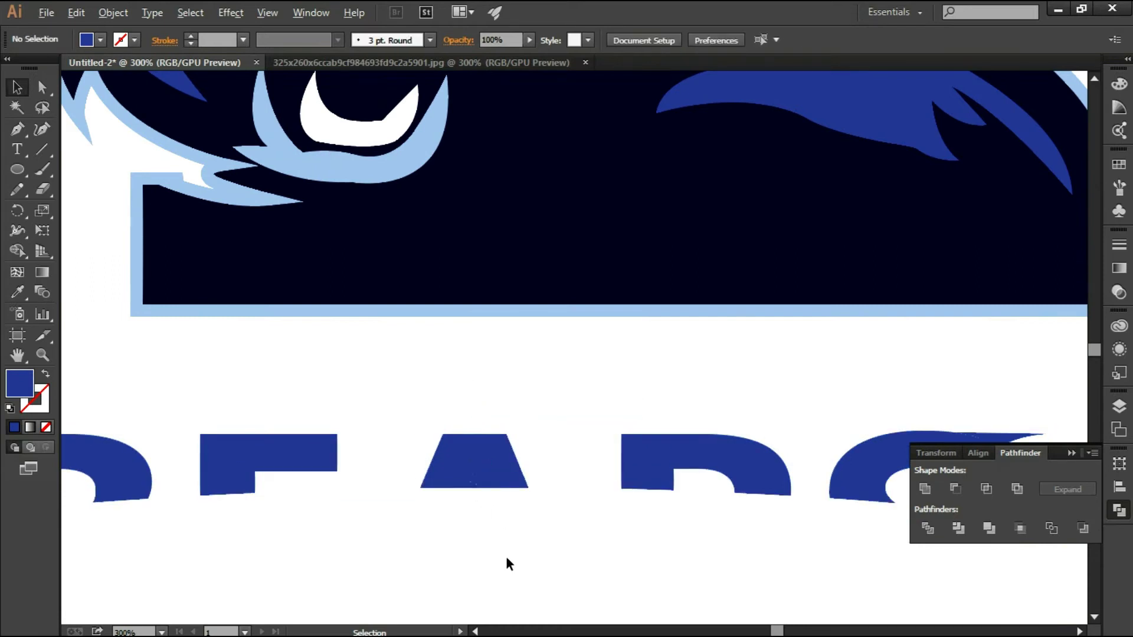
{"action": "scroll", "coordinate": [378, 354], "scroll_direction": "up", "scroll_amount": 3}
{"action": "scroll", "coordinate": [493, 435], "scroll_direction": "up", "scroll_amount": 2}
{"action": "left_click", "coordinate": [508, 426]}
{"action": "key", "text": "Delete"}
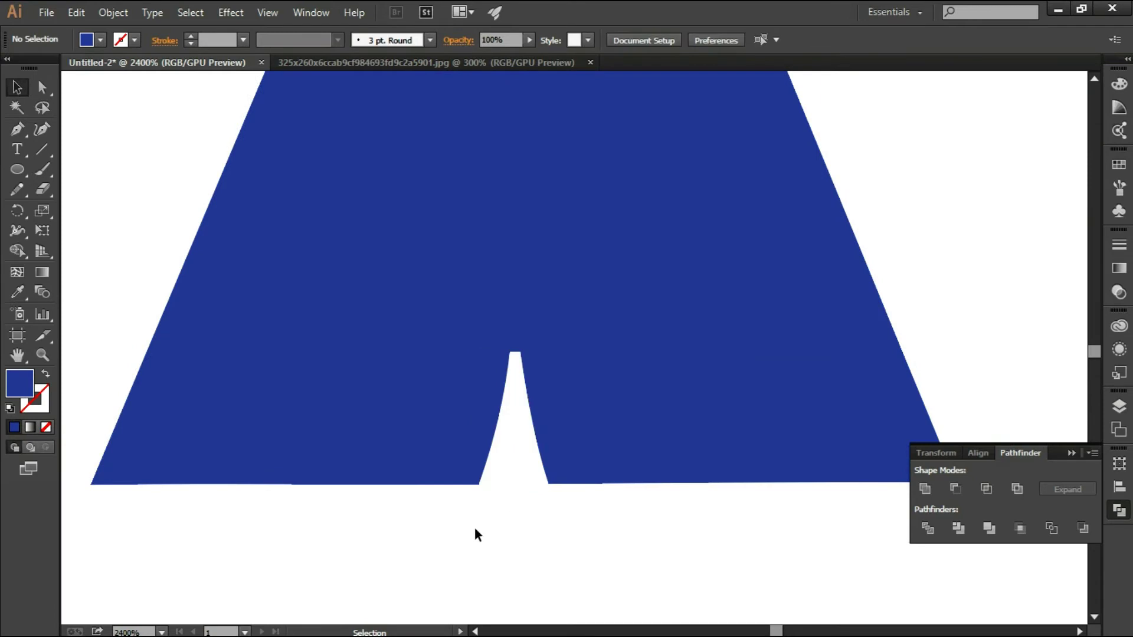
{"action": "scroll", "coordinate": [475, 526], "scroll_direction": "down", "scroll_amount": 10}
{"action": "scroll", "coordinate": [487, 545], "scroll_direction": "down", "scroll_amount": 3}
Fill the trimmed letter tops with the outline's light blue and move the black BEARS over them.
{"action": "left_click_drag", "start_coordinate": [117, 281], "coordinate": [937, 448]}
{"action": "left_click", "coordinate": [955, 491]}
{"action": "left_click", "coordinate": [531, 443]}
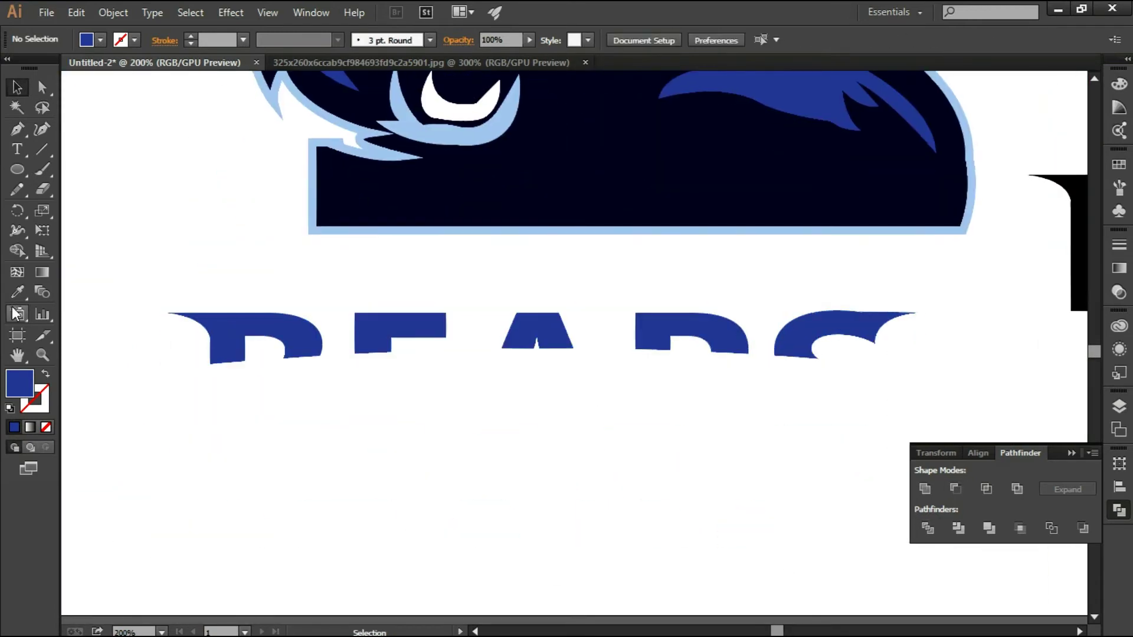
{"action": "left_click", "coordinate": [224, 348]}
{"action": "key", "text": "i"}
{"action": "left_click", "coordinate": [309, 172]}
{"action": "left_click", "coordinate": [324, 435]}
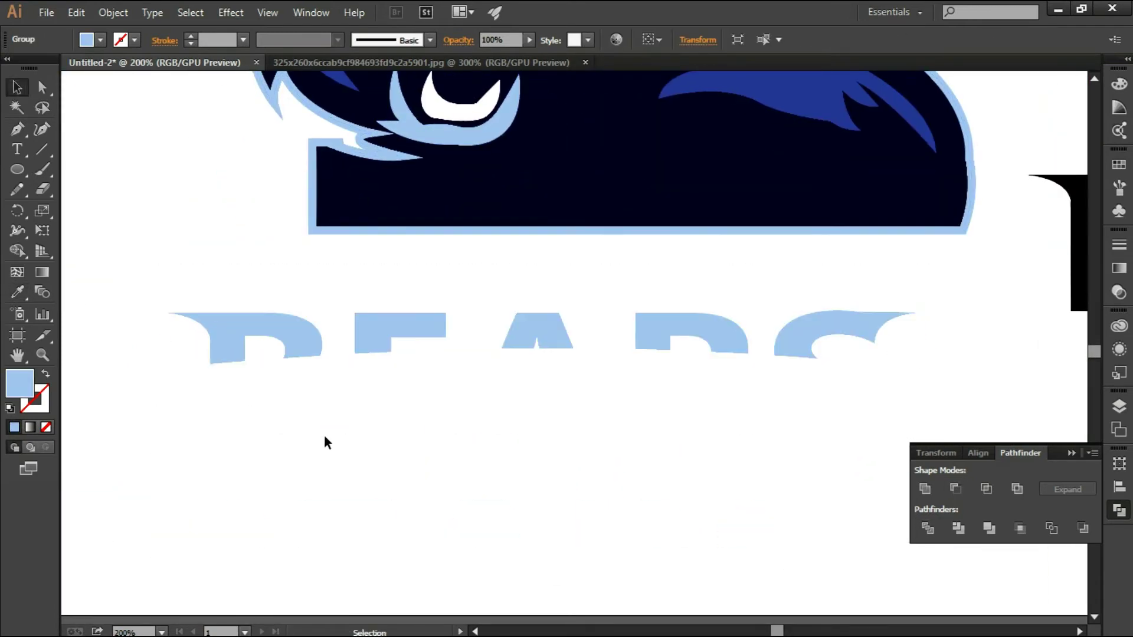
{"action": "scroll", "coordinate": [324, 434], "scroll_direction": "down", "scroll_amount": 2}
{"action": "mouse_move", "coordinate": [771, 304]}
{"action": "left_mouse_down"}
{"action": "mouse_move", "coordinate": [715, 361]}
{"action": "mouse_move", "coordinate": [344, 355]}
{"action": "left_mouse_up"}
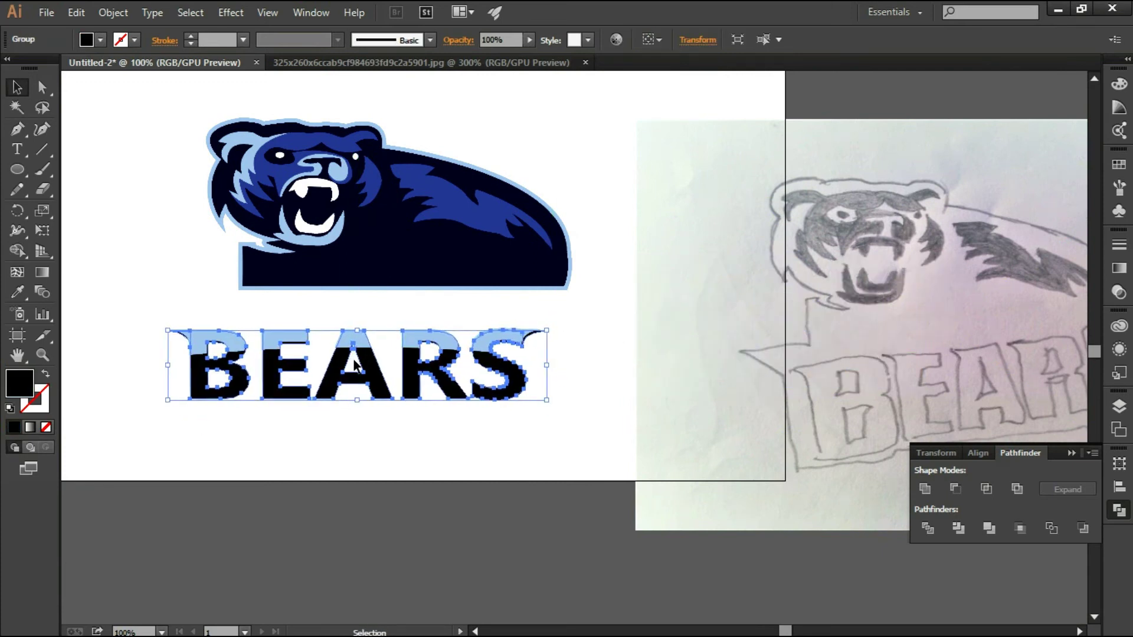
Nudge the black BEARS text and sketch until the light-blue letter tops show evenly above.
{"action": "key", "text": "Up"}
{"action": "key", "text": "Up"}
{"action": "key", "text": "Up"}
{"action": "key", "text": "Left"}
{"action": "key", "text": "Left"}
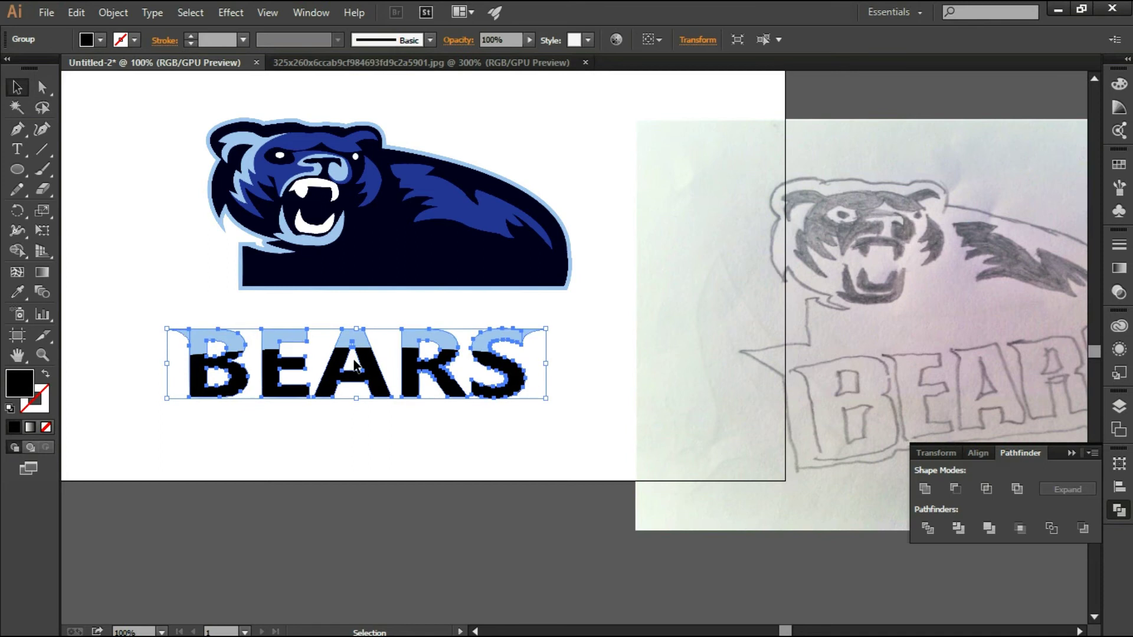
{"action": "left_click", "coordinate": [211, 420]}
{"action": "left_click_drag", "start_coordinate": [153, 384], "coordinate": [637, 430]}
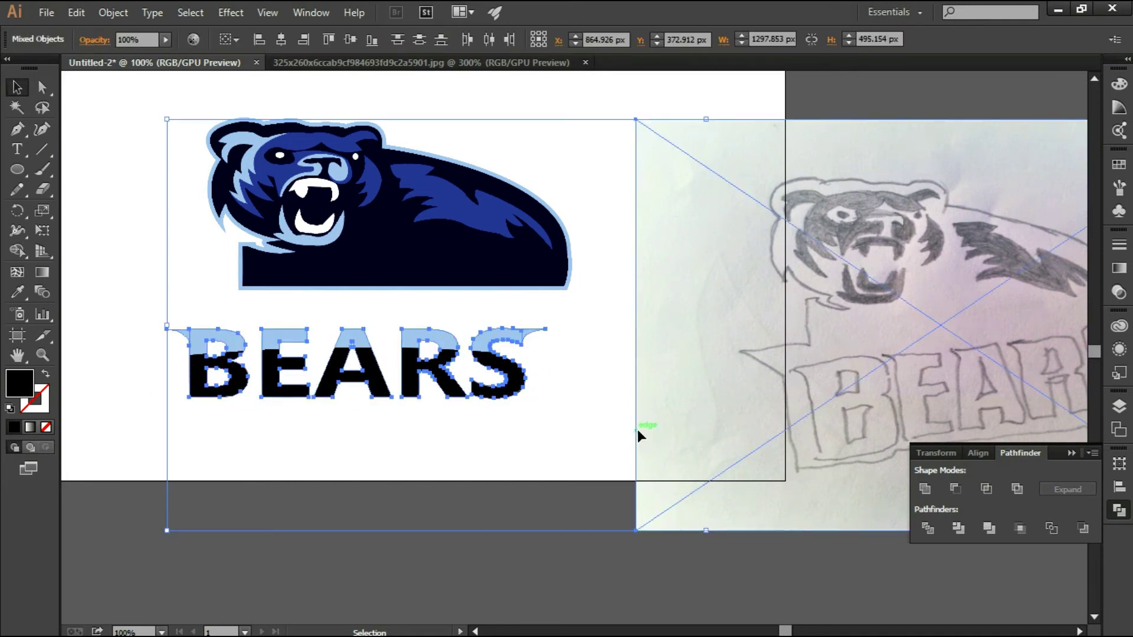
{"action": "key", "text": "Left"}
{"action": "key", "text": "Down"}
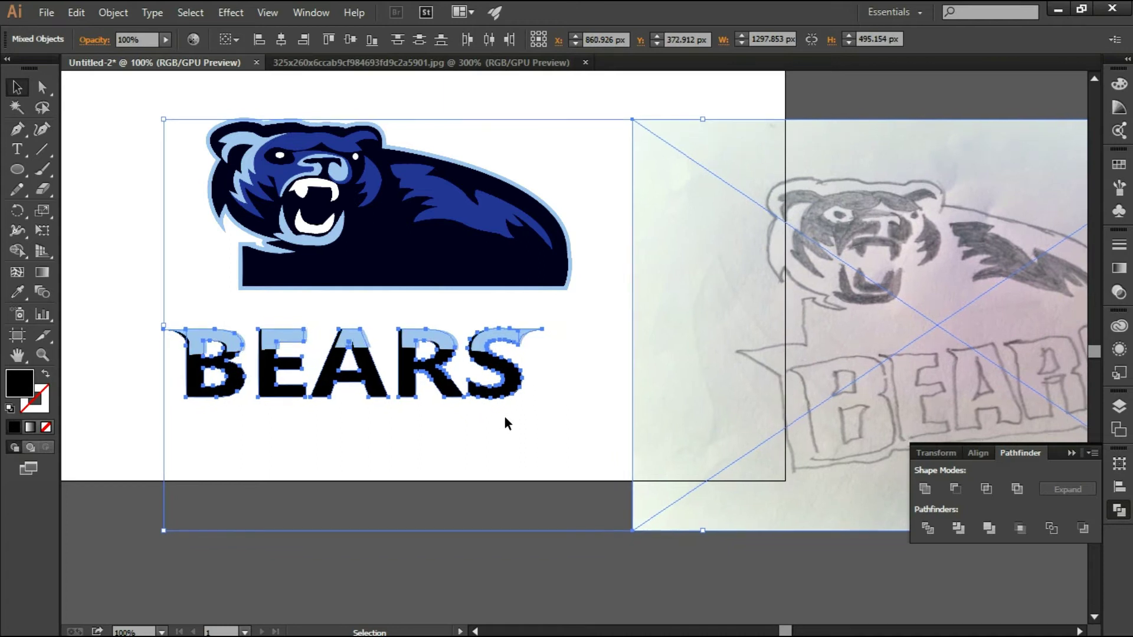
{"action": "left_click", "coordinate": [497, 424]}
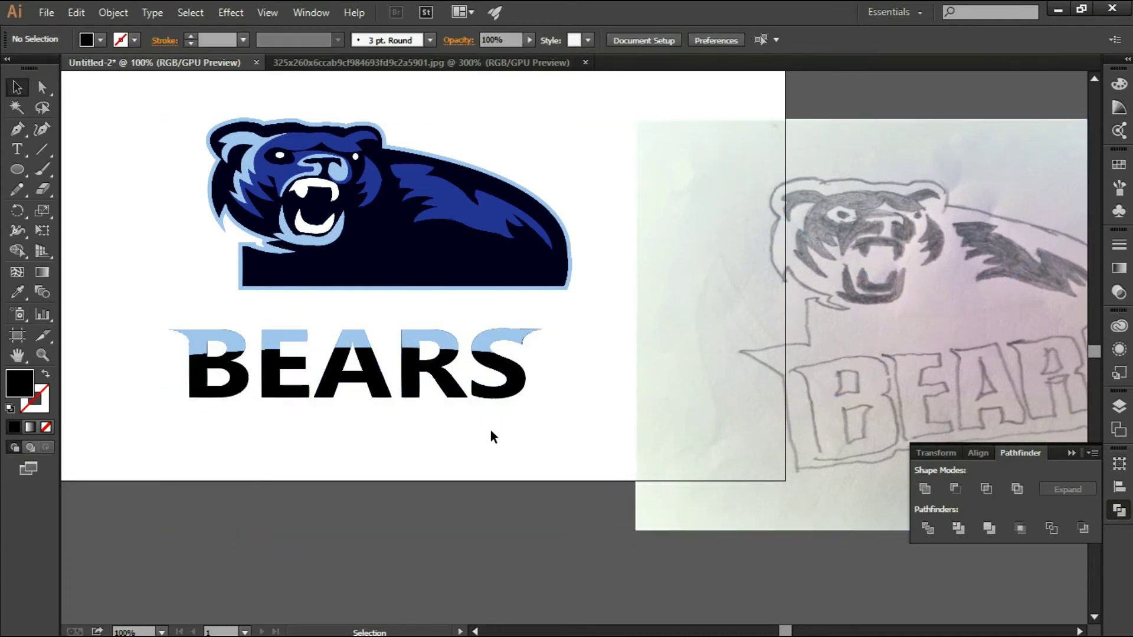
{"action": "scroll", "coordinate": [492, 428], "scroll_direction": "up", "scroll_amount": 1}
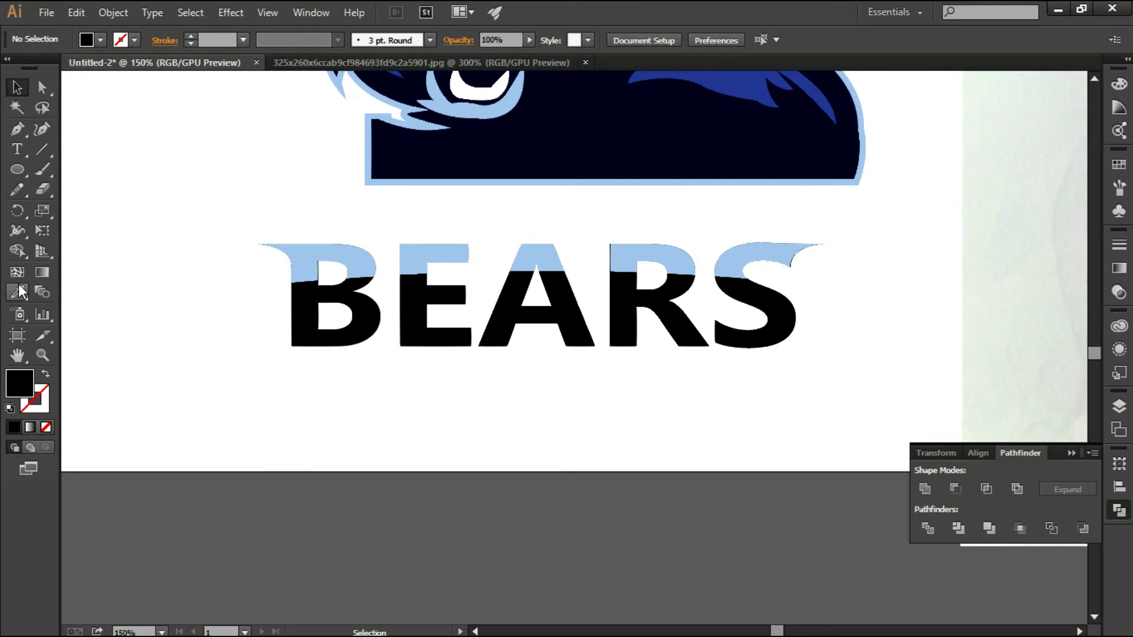
Make the BEARS letters white and draw a curved-sided banner shape around them.
{"action": "left_click", "coordinate": [205, 293]}
{"action": "left_click_drag", "start_coordinate": [205, 294], "coordinate": [908, 360]}
{"action": "key", "text": "p"}
{"action": "left_click", "coordinate": [193, 225]}
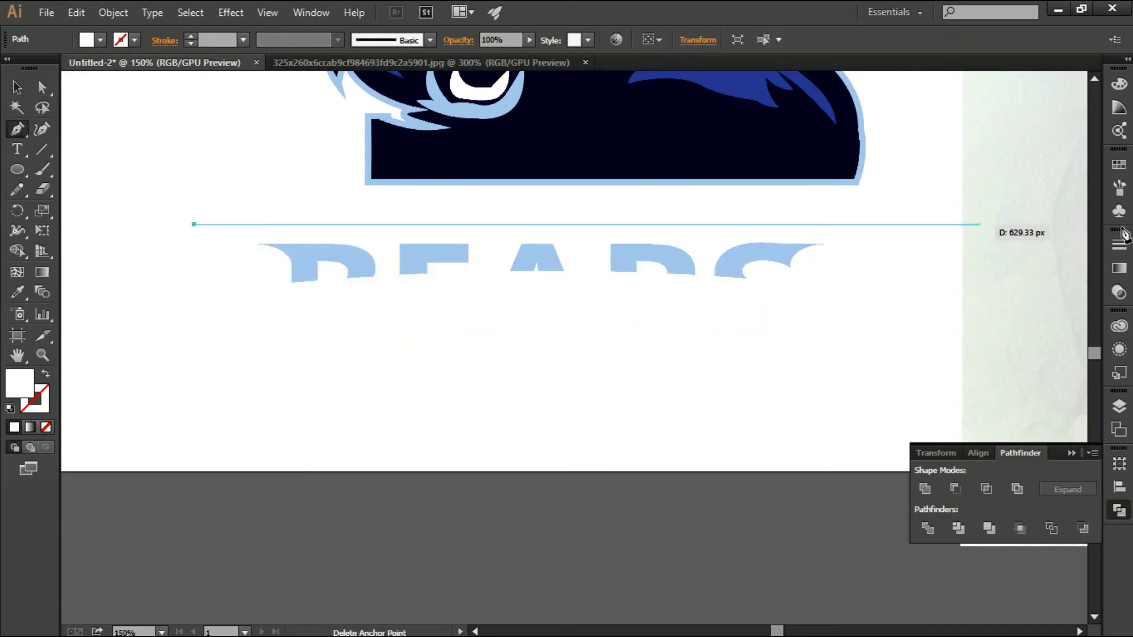
{"action": "left_click", "coordinate": [892, 229]}
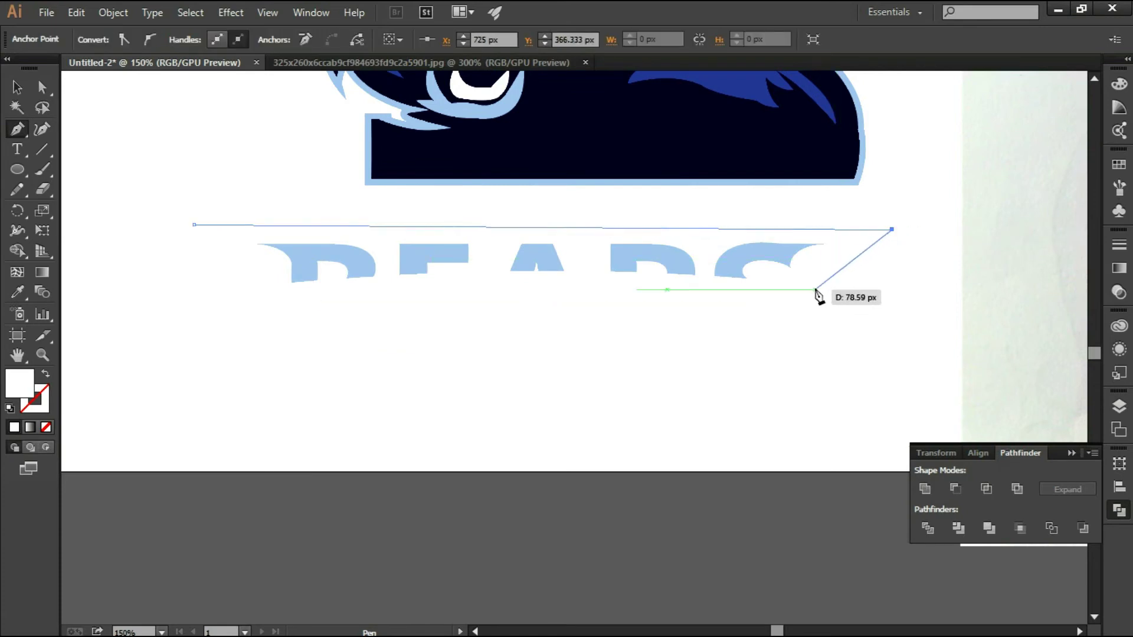
{"action": "left_click_drag", "start_coordinate": [811, 305], "coordinate": [801, 335]}
{"action": "left_click", "coordinate": [809, 349]}
{"action": "key", "text": "slash"}
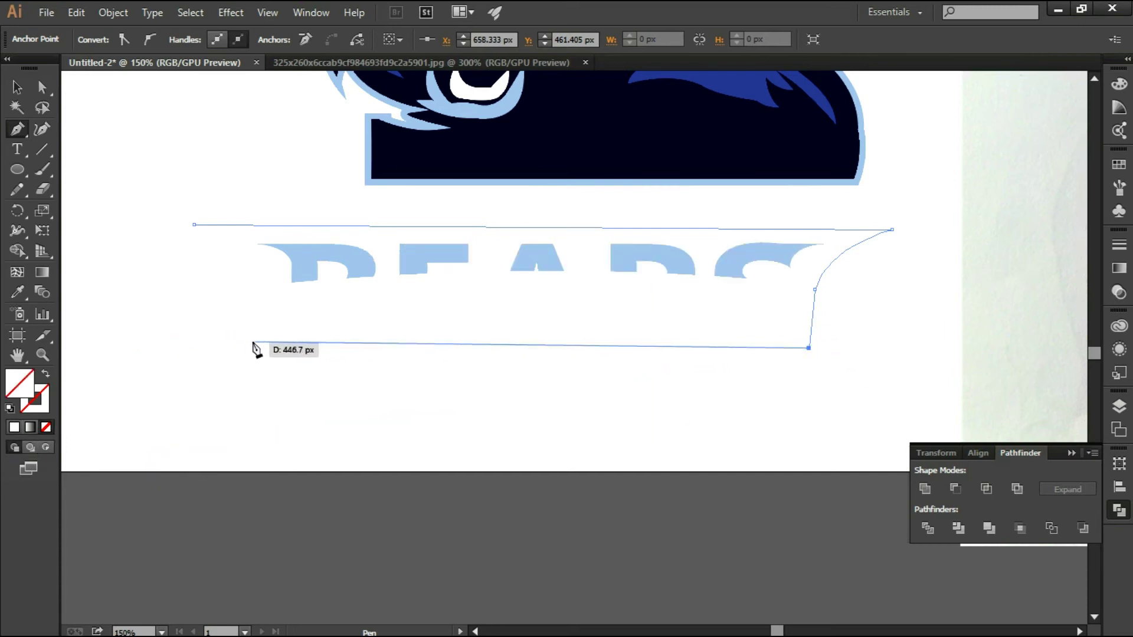
{"action": "left_click_drag", "start_coordinate": [269, 293], "coordinate": [274, 300]}
{"action": "left_click_drag", "start_coordinate": [195, 224], "coordinate": [137, 192]}
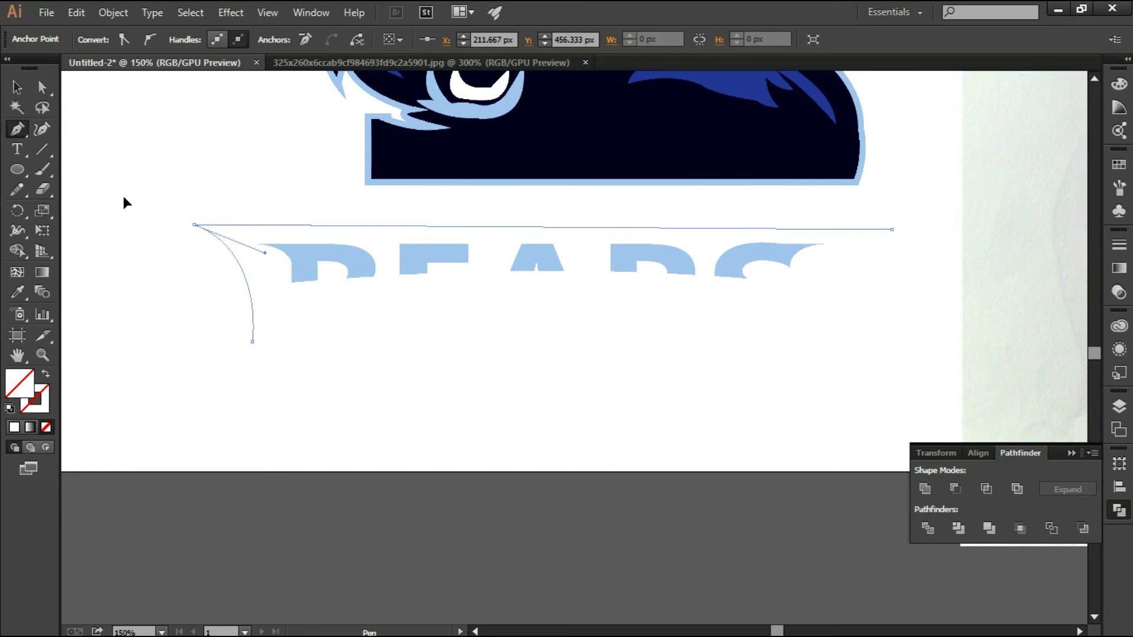
Fill the banner with the bear's navy, send it behind the lettering, and lower its bottom edge.
{"action": "key", "text": "v"}
{"action": "key", "text": "i"}
{"action": "left_click", "coordinate": [586, 123]}
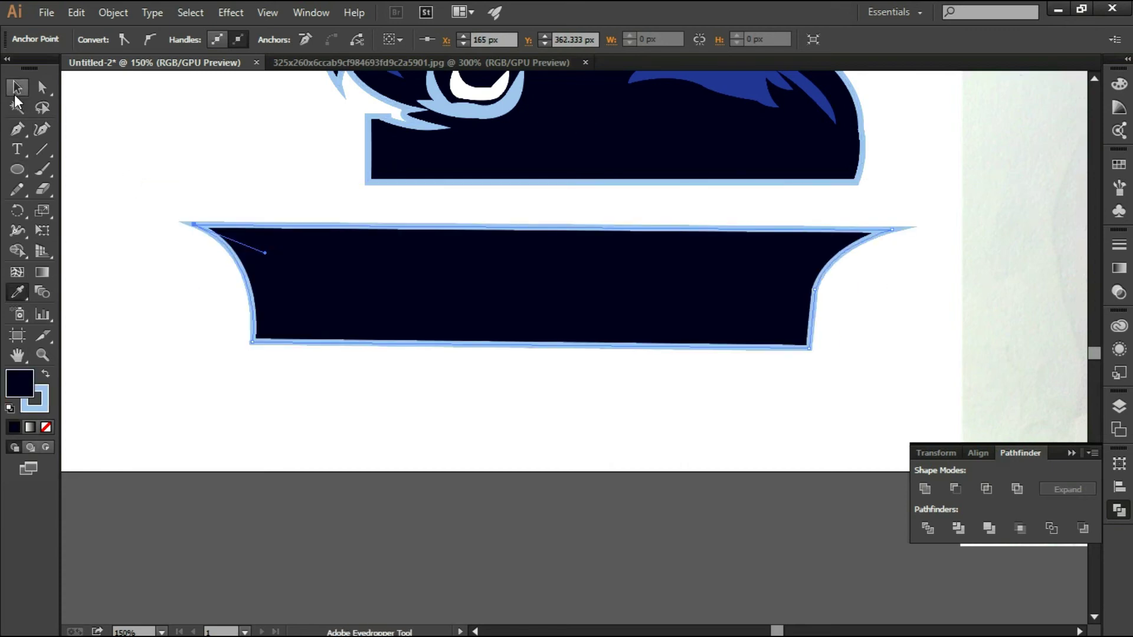
{"action": "key", "text": "v"}
{"action": "right_click", "coordinate": [589, 276]}
{"action": "left_click", "coordinate": [890, 557]}
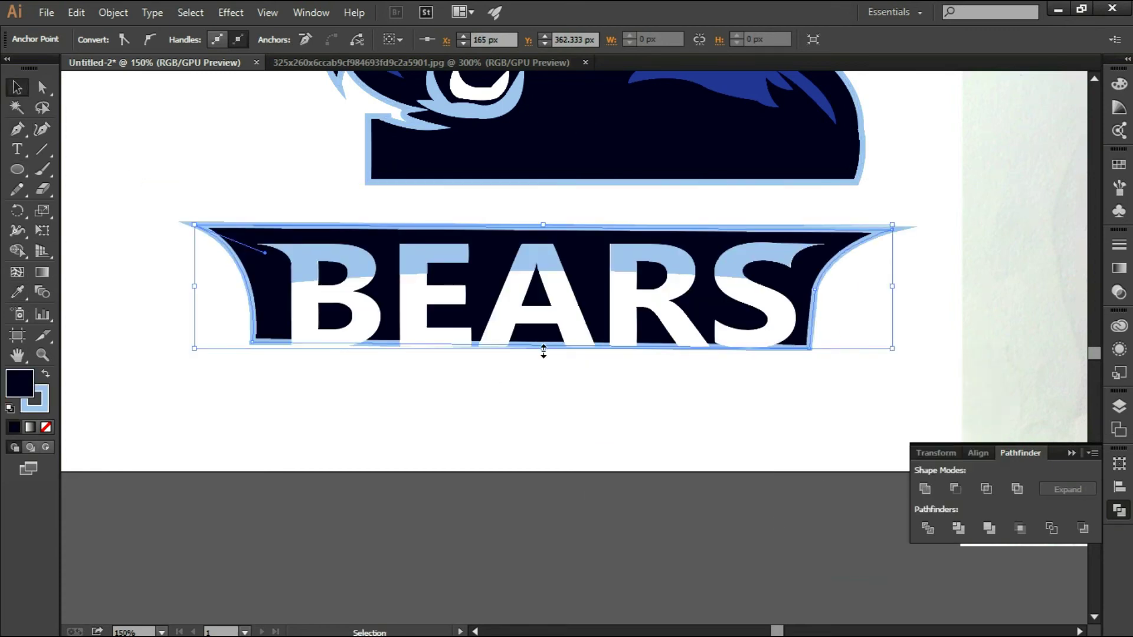
{"action": "left_click_drag", "start_coordinate": [544, 351], "coordinate": [544, 375]}
Reshape the banner's corners and right-side curve by adjusting individual anchor points.
{"action": "scroll", "coordinate": [554, 397], "scroll_direction": "down", "scroll_amount": 2}
{"action": "scroll", "coordinate": [565, 431], "scroll_direction": "up", "scroll_amount": 1}
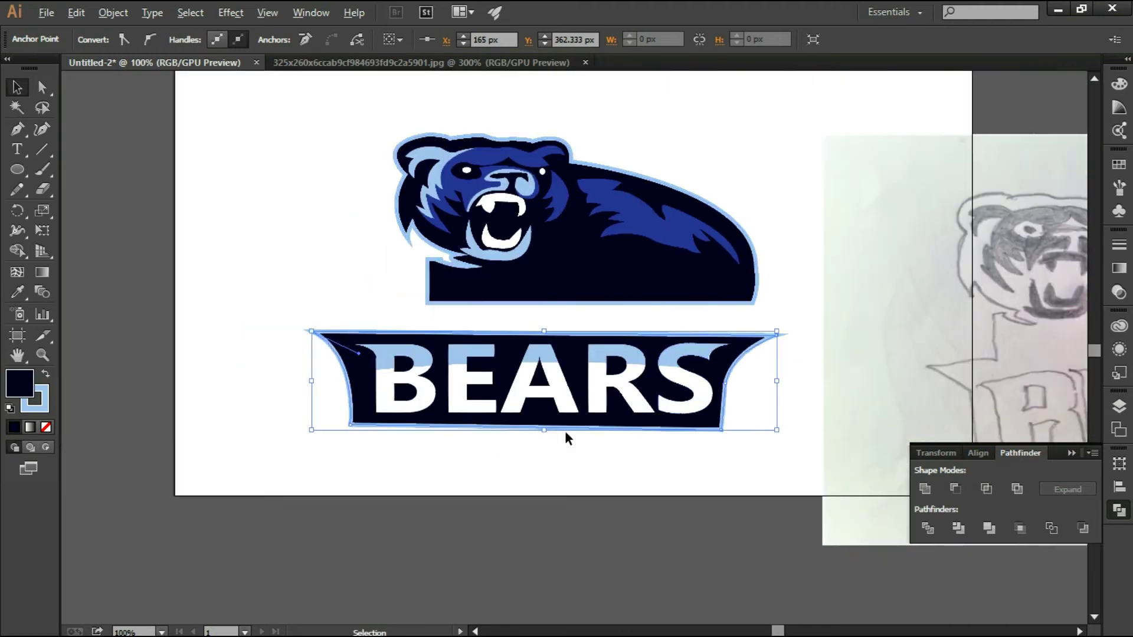
{"action": "scroll", "coordinate": [565, 430], "scroll_direction": "up", "scroll_amount": 2}
{"action": "key", "text": "a"}
{"action": "scroll", "coordinate": [171, 360], "scroll_direction": "down", "scroll_amount": 2}
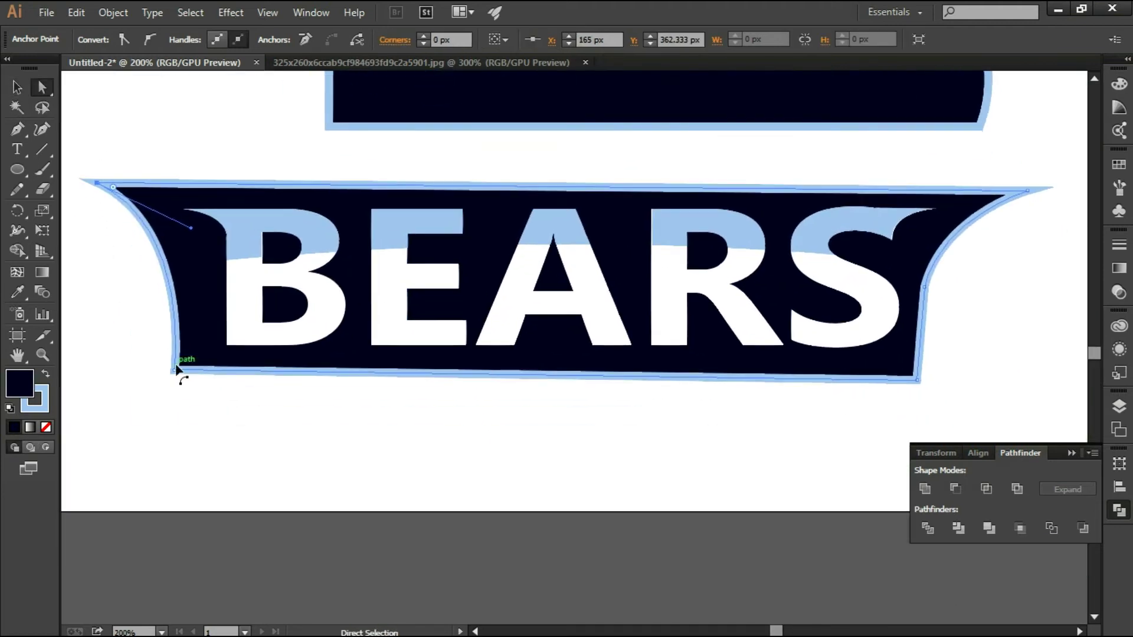
{"action": "left_click_drag", "start_coordinate": [174, 375], "coordinate": [188, 380]}
{"action": "left_click_drag", "start_coordinate": [918, 384], "coordinate": [914, 388]}
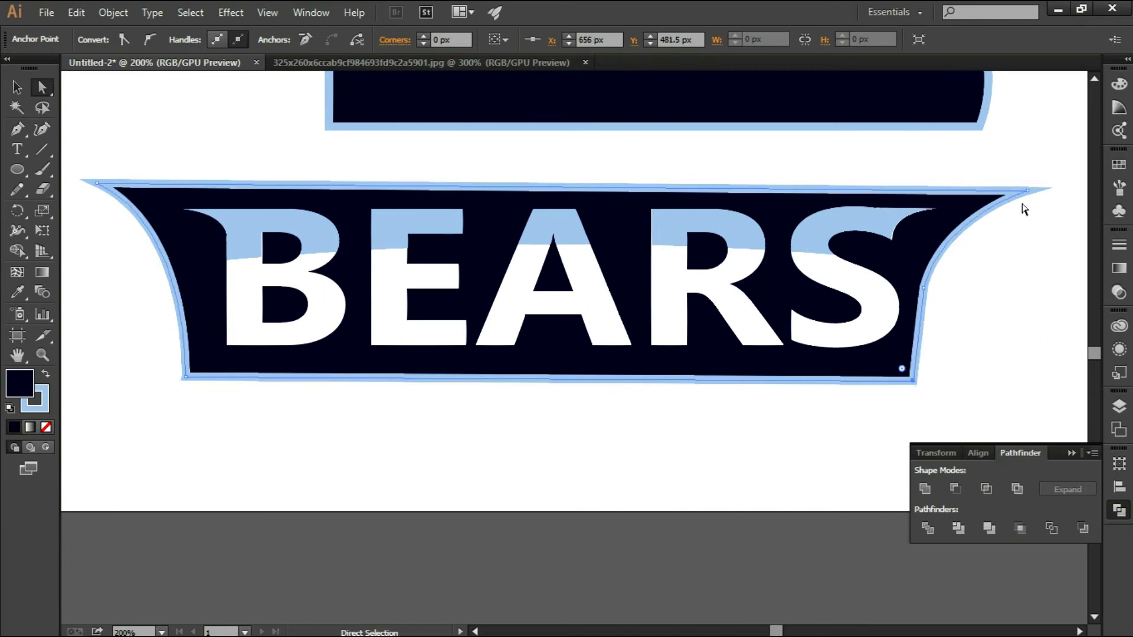
{"action": "left_click_drag", "start_coordinate": [1030, 191], "coordinate": [1011, 192]}
{"action": "left_click_drag", "start_coordinate": [940, 219], "coordinate": [939, 206]}
{"action": "left_click_drag", "start_coordinate": [1002, 191], "coordinate": [1015, 193]}
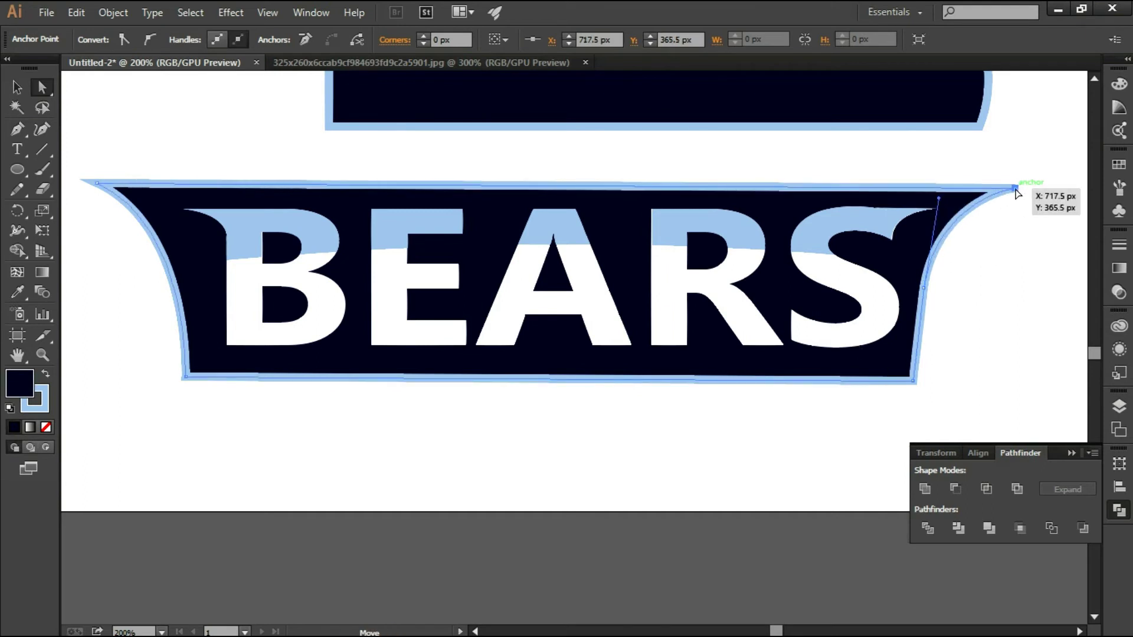
{"action": "left_click_drag", "start_coordinate": [17, 129], "coordinate": [82, 188]}
{"action": "left_click", "coordinate": [20, 88]}
{"action": "scroll", "coordinate": [468, 459], "scroll_direction": "down", "scroll_amount": 1}
{"action": "scroll", "coordinate": [469, 459], "scroll_direction": "up", "scroll_amount": 1}
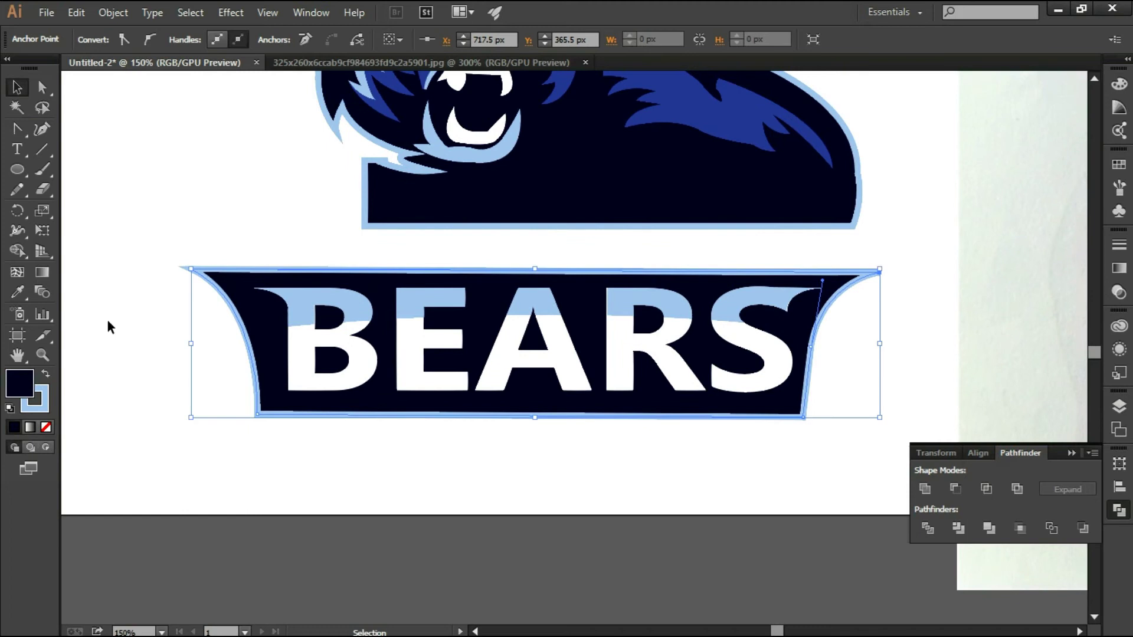
{"action": "left_click", "coordinate": [565, 424]}
Move the banner and BEARS lettering up under the bear, shifting slightly right.
{"action": "scroll", "coordinate": [542, 509], "scroll_direction": "down", "scroll_amount": 1}
{"action": "left_click_drag", "start_coordinate": [208, 376], "coordinate": [759, 562]}
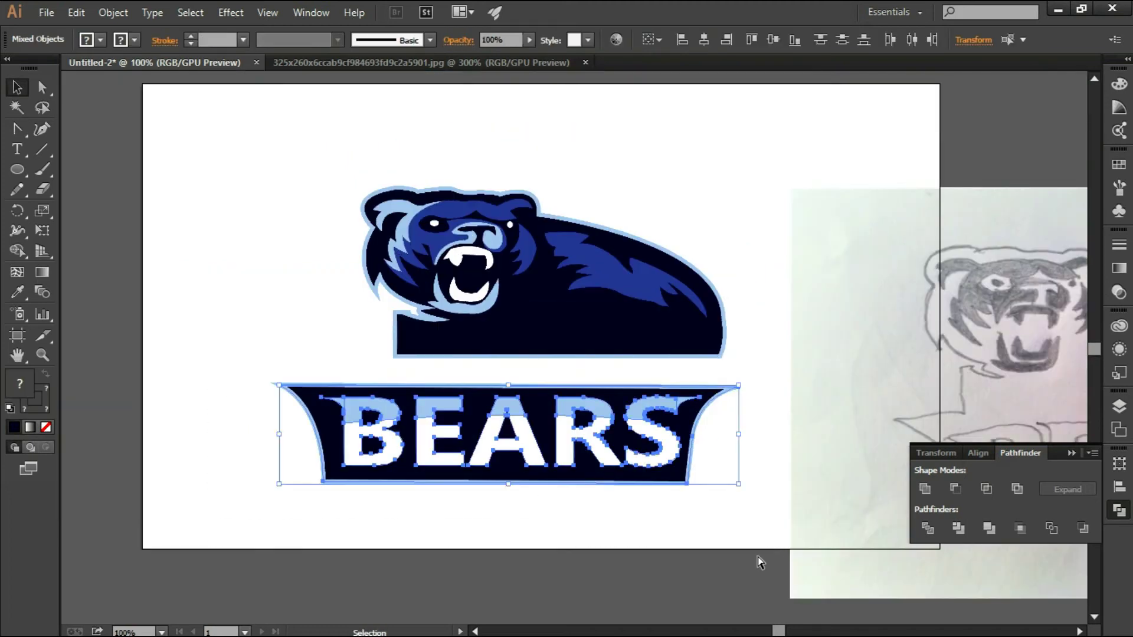
{"action": "left_click_drag", "start_coordinate": [427, 440], "coordinate": [475, 407]}
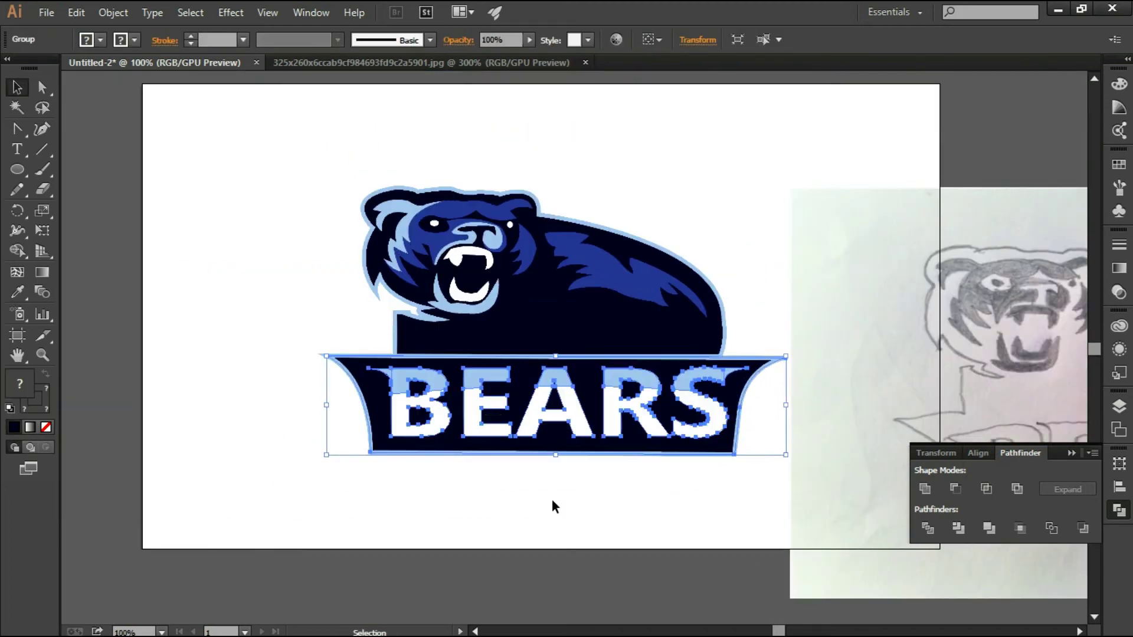
{"action": "left_click", "coordinate": [552, 501]}
{"action": "scroll", "coordinate": [552, 501], "scroll_direction": "up", "scroll_amount": 1}
{"action": "scroll", "coordinate": [555, 503], "scroll_direction": "up", "scroll_amount": 3}
{"action": "left_click_drag", "start_coordinate": [544, 473], "coordinate": [547, 463]}
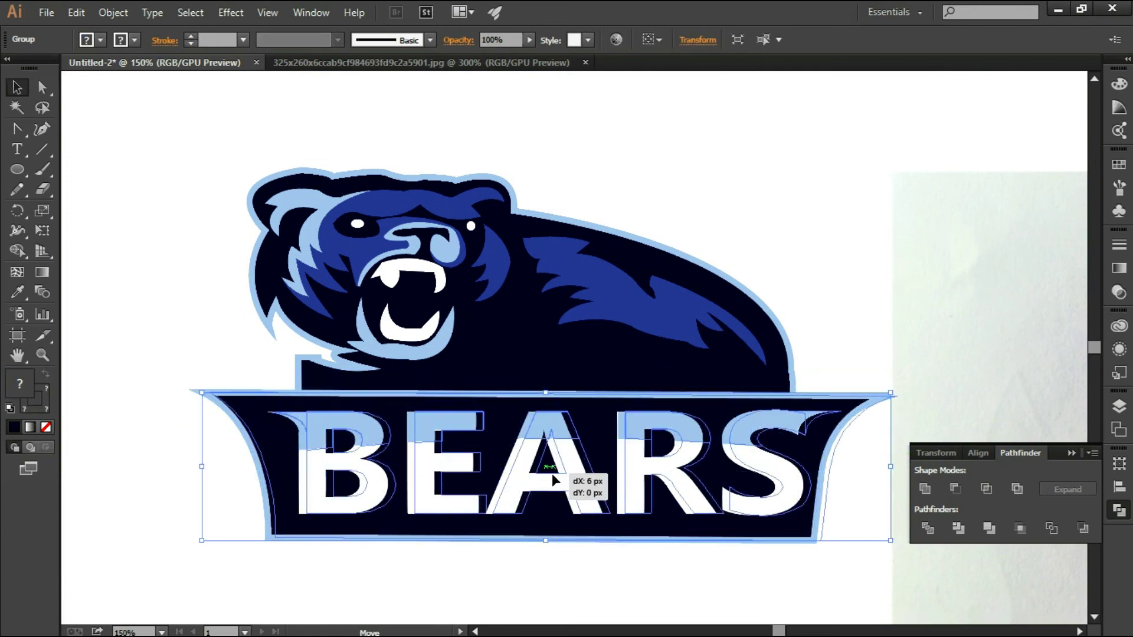
{"action": "scroll", "coordinate": [541, 476], "scroll_direction": "up", "scroll_amount": 1}
Ungroup the banner, cut its top outline at both ends with Scissors, and delete that strip.
{"action": "right_click", "coordinate": [283, 387]}
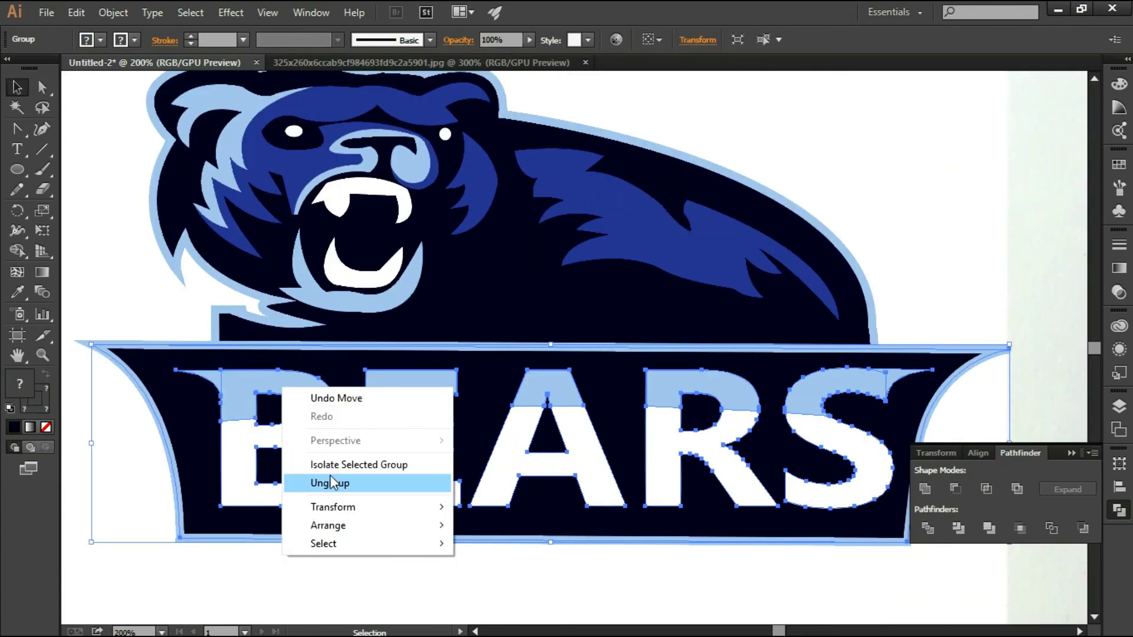
{"action": "left_click", "coordinate": [311, 481]}
{"action": "left_click_drag", "start_coordinate": [42, 189], "coordinate": [89, 211]}
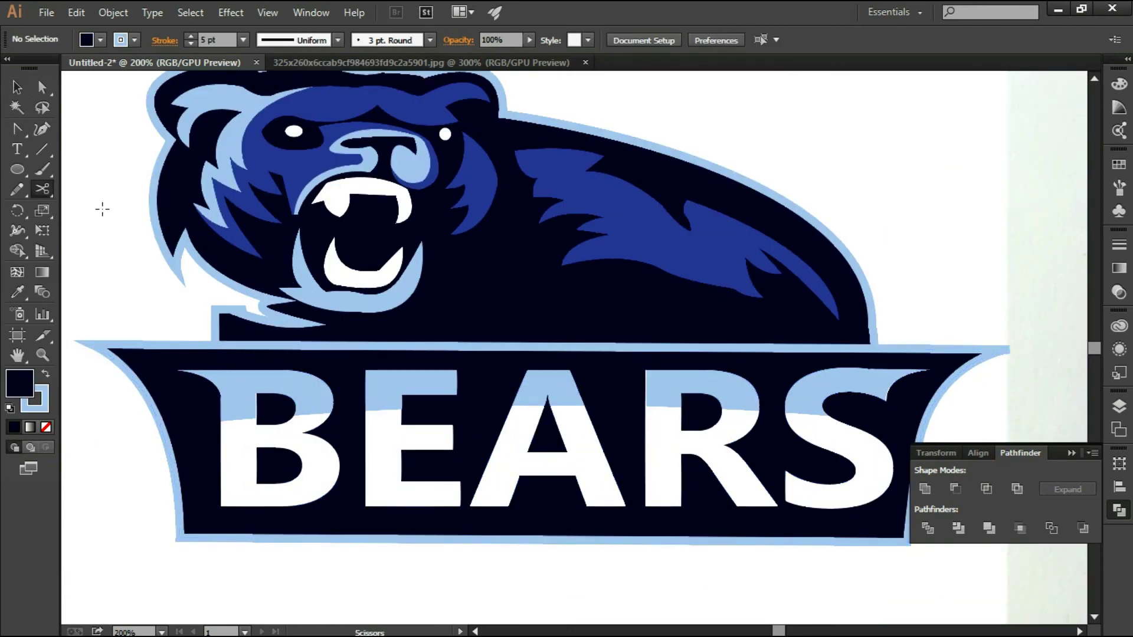
{"action": "left_click", "coordinate": [211, 344]}
{"action": "left_click", "coordinate": [876, 348]}
{"action": "key", "text": "v"}
{"action": "left_click", "coordinate": [366, 347]}
{"action": "key", "text": "Delete"}
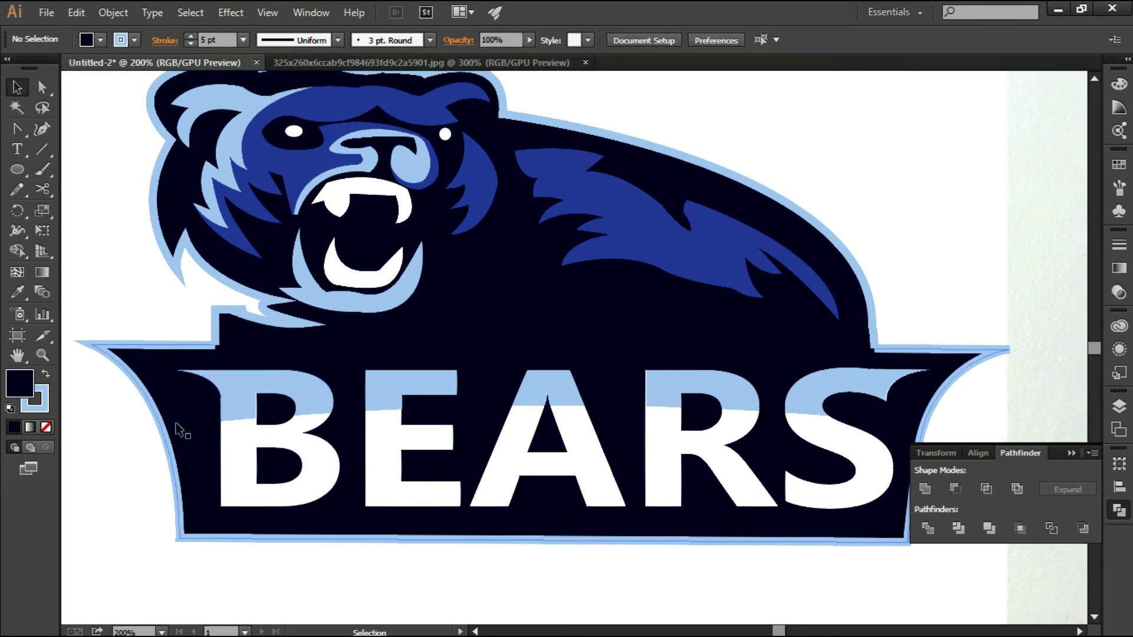
Widen the banner and BEARS lettering slightly on both sides.
{"action": "mouse_move", "coordinate": [674, 445]}
{"action": "left_mouse_down"}
{"action": "mouse_move", "coordinate": [989, 581]}
{"action": "mouse_move", "coordinate": [999, 549]}
{"action": "left_mouse_up"}
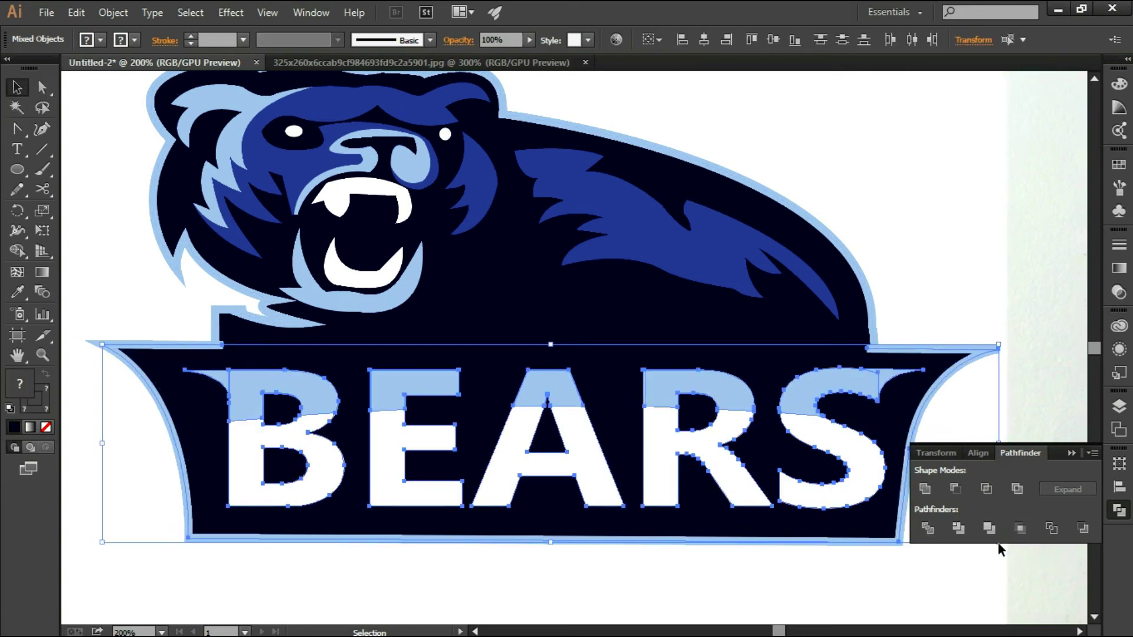
{"action": "left_click_drag", "start_coordinate": [103, 445], "coordinate": [99, 444]}
{"action": "left_click_drag", "start_coordinate": [997, 443], "coordinate": [1003, 440]}
{"action": "left_click", "coordinate": [588, 589]}
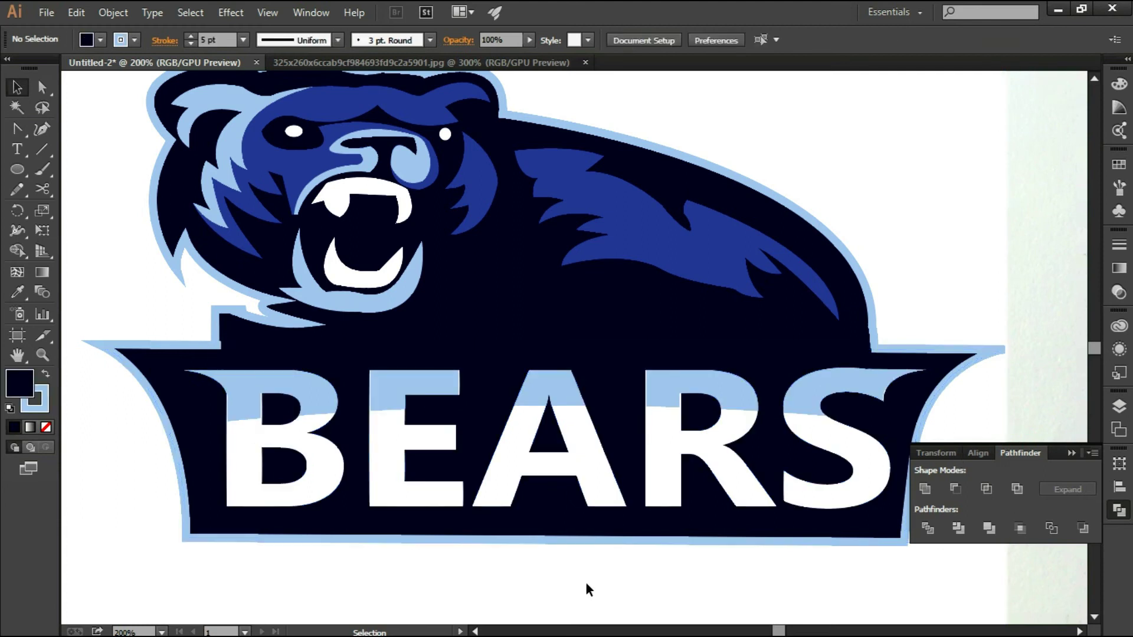
{"action": "left_click_drag", "start_coordinate": [115, 416], "coordinate": [927, 576]}
{"action": "left_click_drag", "start_coordinate": [99, 475], "coordinate": [94, 478]}
{"action": "left_click", "coordinate": [485, 552]}
{"action": "scroll", "coordinate": [502, 431], "scroll_direction": "down", "scroll_amount": 1}
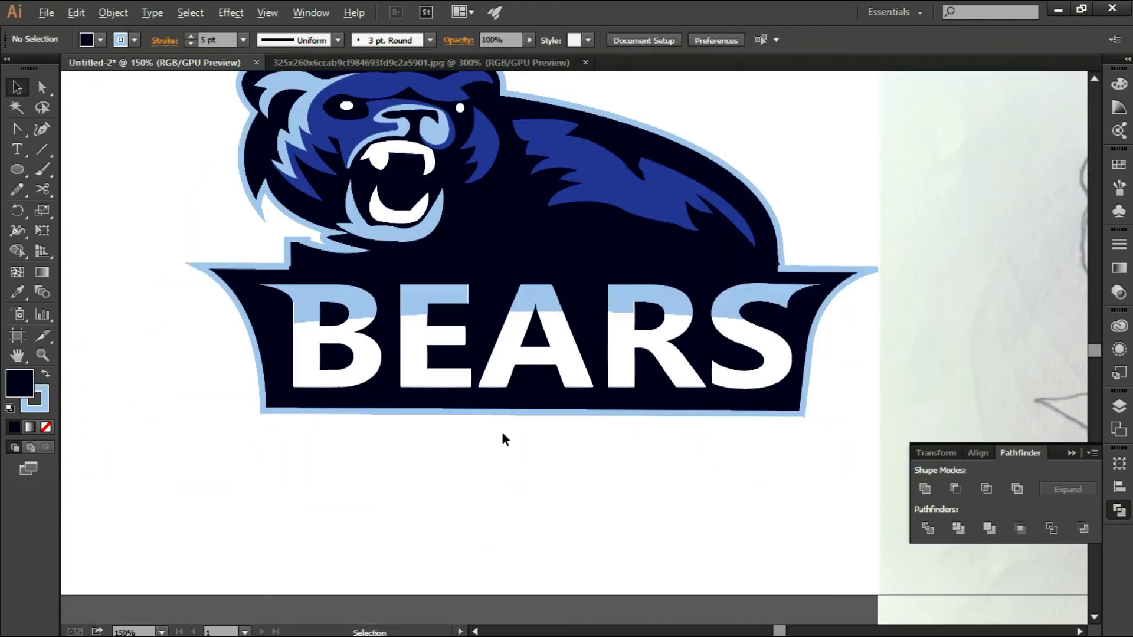
{"action": "scroll", "coordinate": [501, 439], "scroll_direction": "up", "scroll_amount": 3}
{"action": "scroll", "coordinate": [582, 475], "scroll_direction": "up", "scroll_amount": 1}
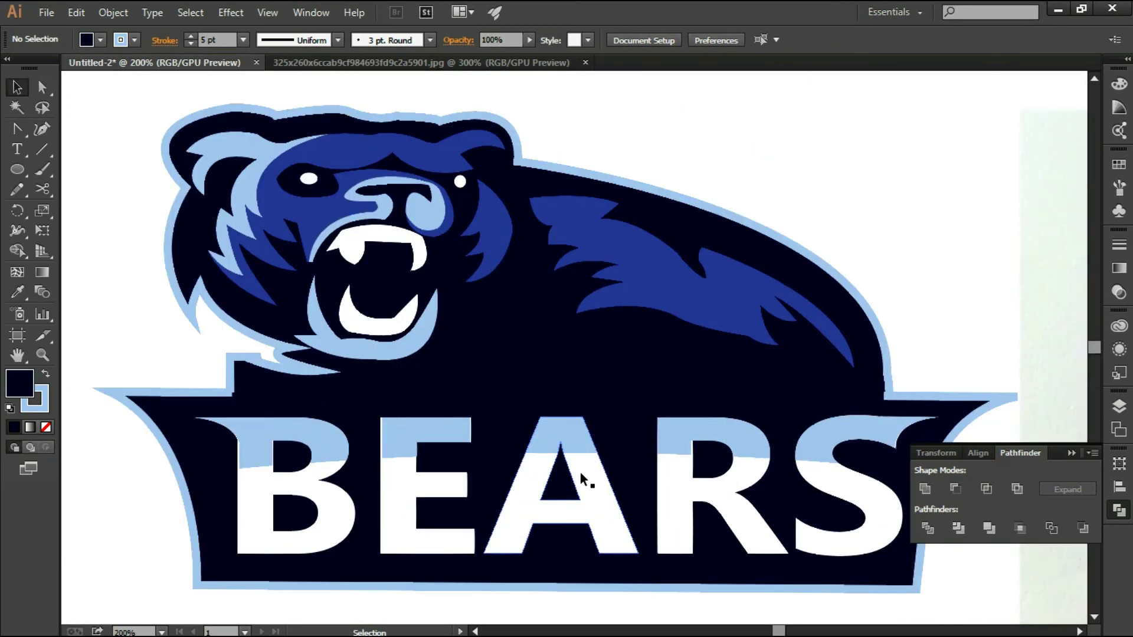
{"action": "scroll", "coordinate": [581, 477], "scroll_direction": "up", "scroll_amount": 1}
Add a DHAKA CITY text line above BEARS and scale it to about 21.82 pt.
{"action": "scroll", "coordinate": [581, 477], "scroll_direction": "down", "scroll_amount": 1}
{"action": "key", "text": "t"}
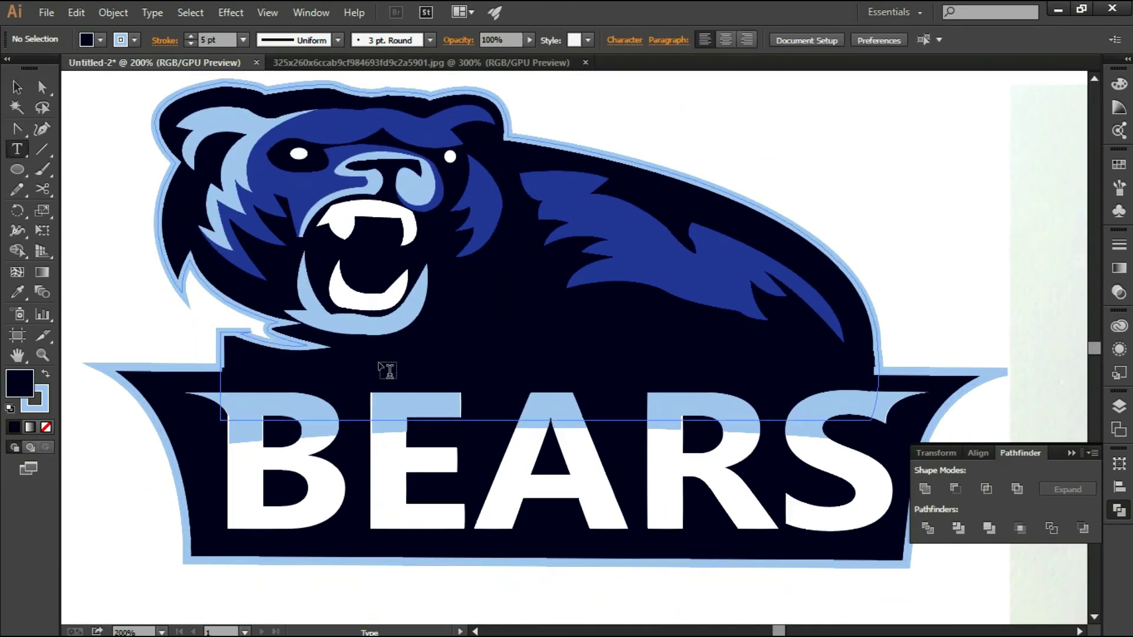
{"action": "left_click", "coordinate": [379, 360]}
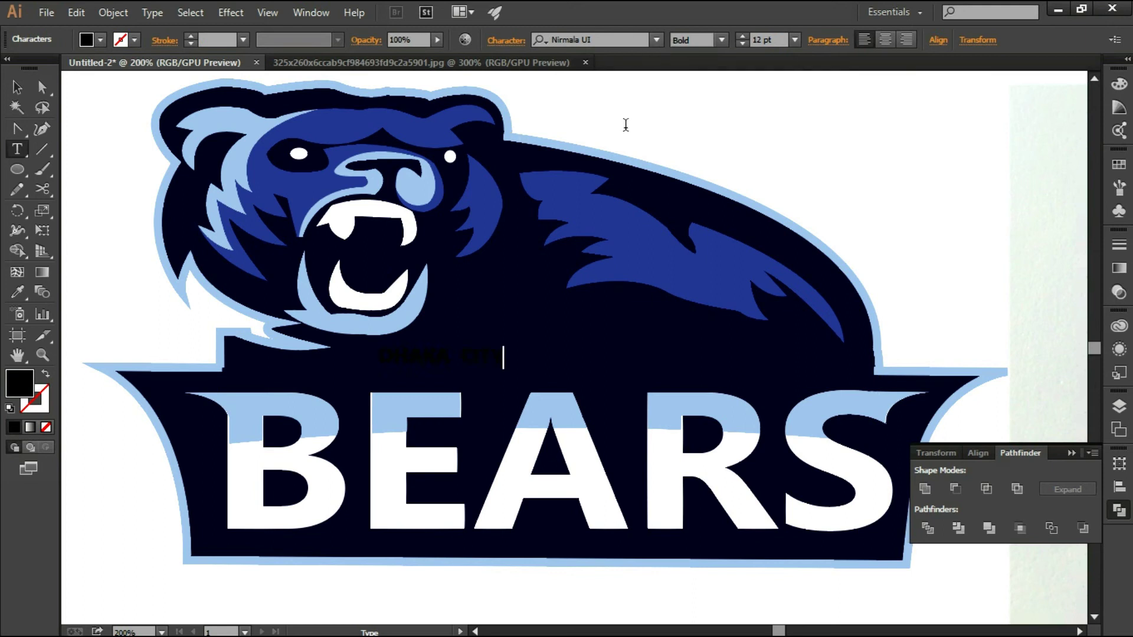
{"action": "key", "text": "Escape"}
{"action": "left_click_drag", "start_coordinate": [504, 370], "coordinate": [718, 388]}
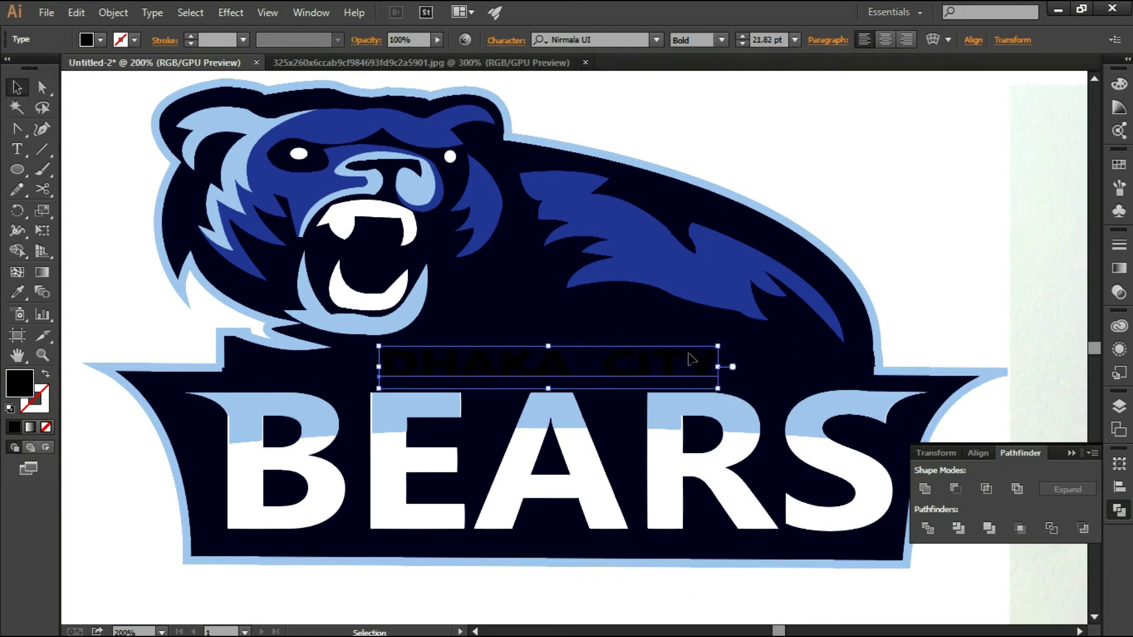
Set DHAKA CITY in Gabriola and sample the white fill from the BEARS letters.
{"action": "left_click", "coordinate": [656, 40]}
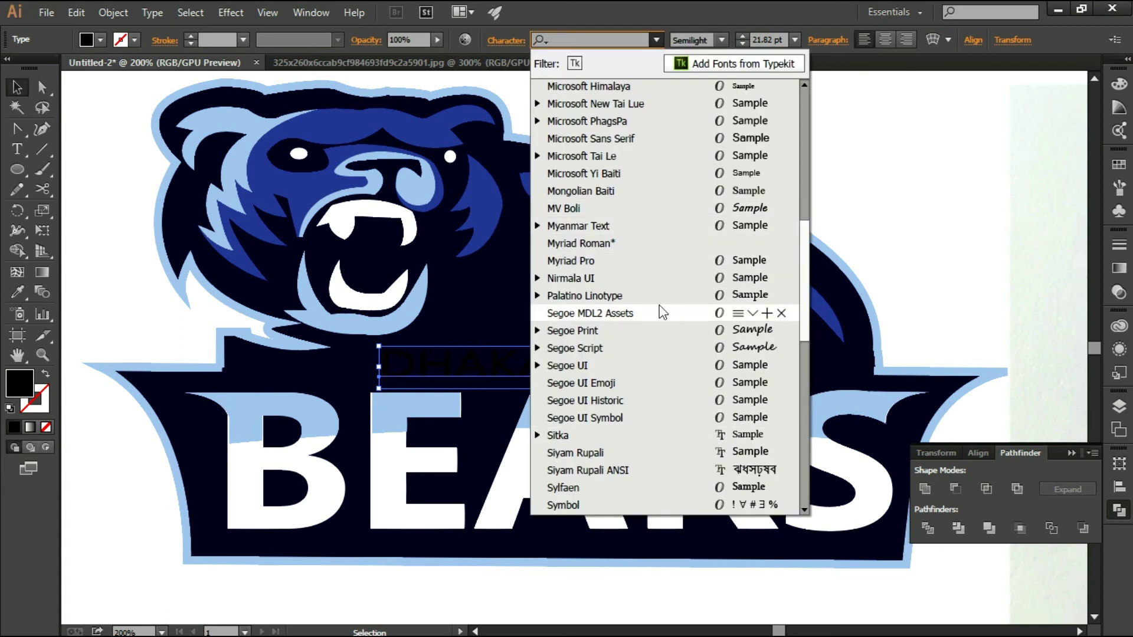
{"action": "scroll", "coordinate": [655, 236], "scroll_direction": "up", "scroll_amount": 4}
{"action": "scroll", "coordinate": [653, 189], "scroll_direction": "up", "scroll_amount": 3}
{"action": "scroll", "coordinate": [649, 177], "scroll_direction": "up", "scroll_amount": 4}
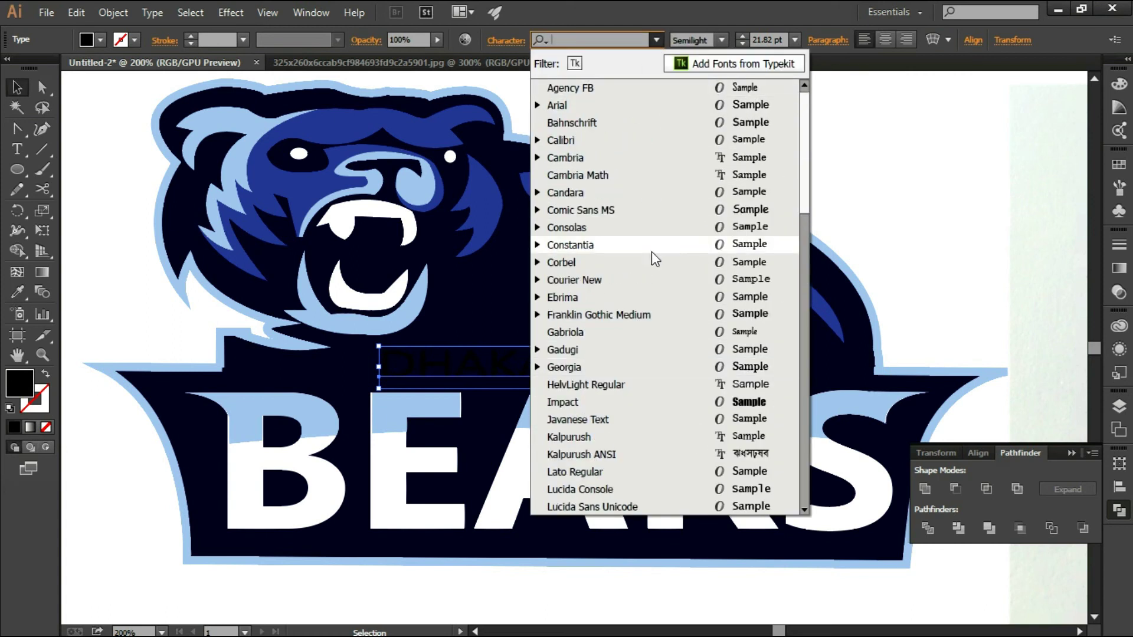
{"action": "left_click", "coordinate": [688, 332]}
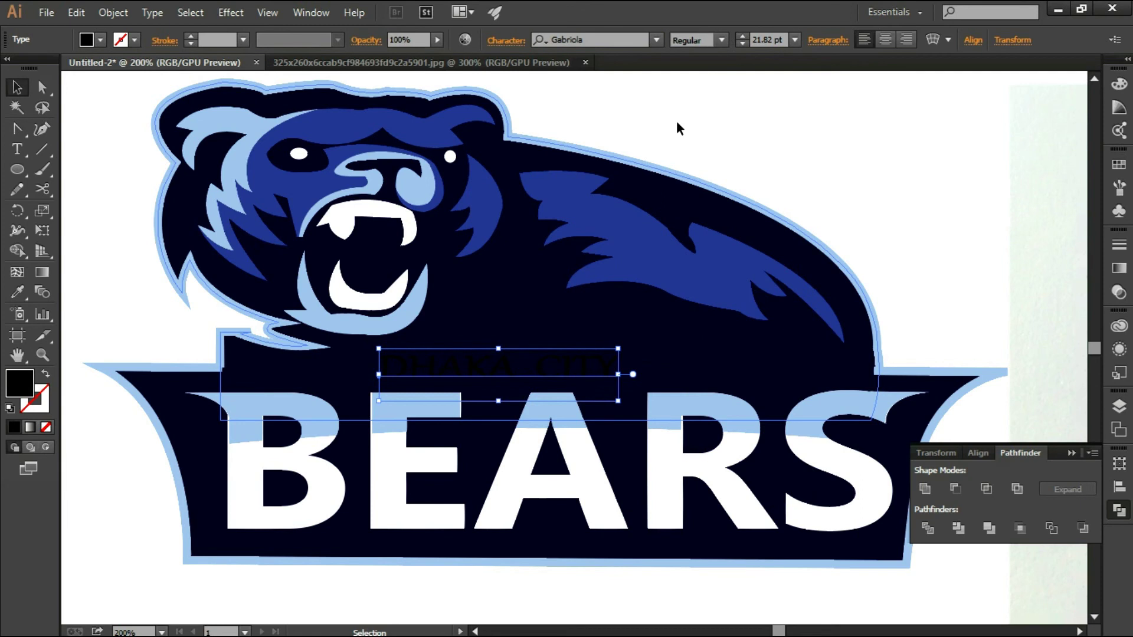
{"action": "key", "text": "i"}
{"action": "left_click", "coordinate": [253, 518]}
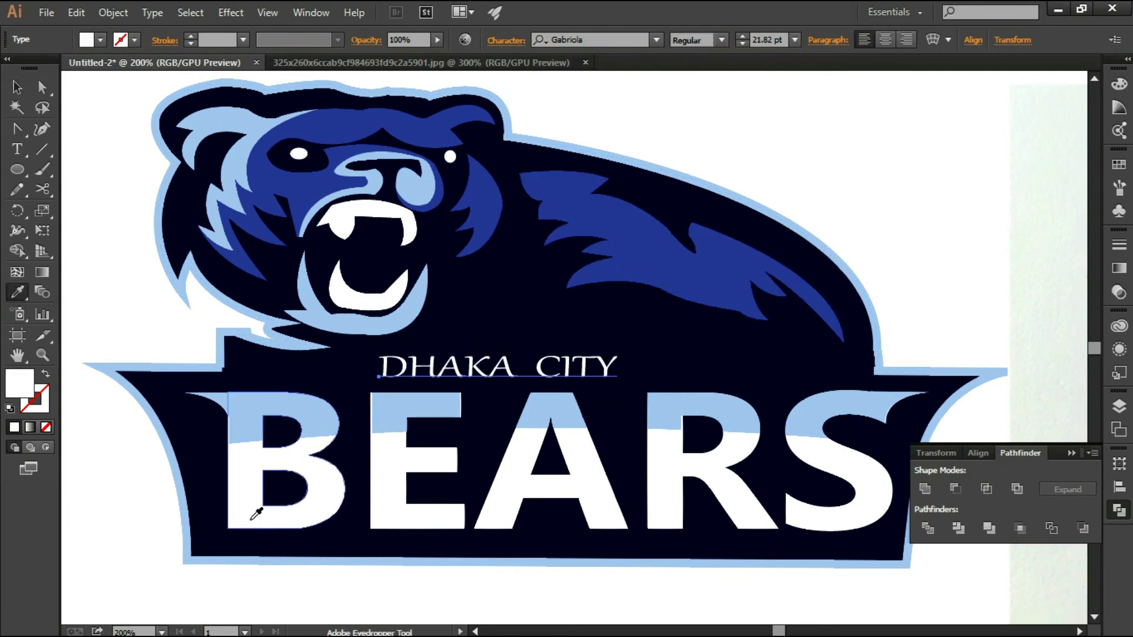
Switch DHAKA CITY to MV Boli, try the bear's blues, then return it to white.
{"action": "left_click", "coordinate": [656, 39]}
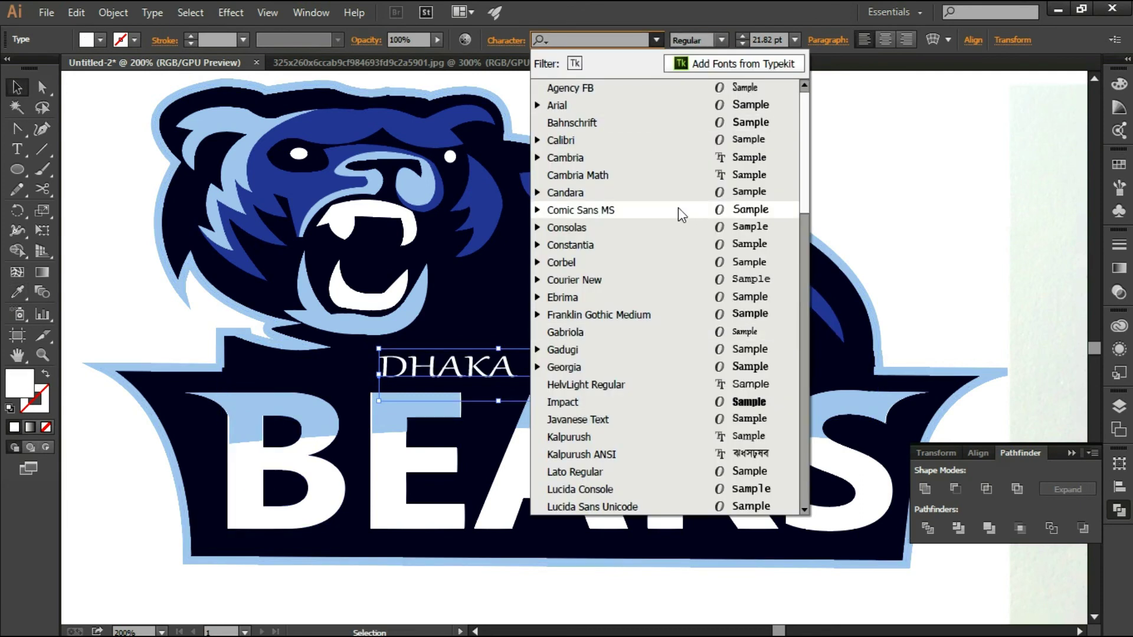
{"action": "scroll", "coordinate": [681, 216], "scroll_direction": "down", "scroll_amount": 2}
{"action": "scroll", "coordinate": [682, 217], "scroll_direction": "down", "scroll_amount": 2}
{"action": "left_click", "coordinate": [725, 489]}
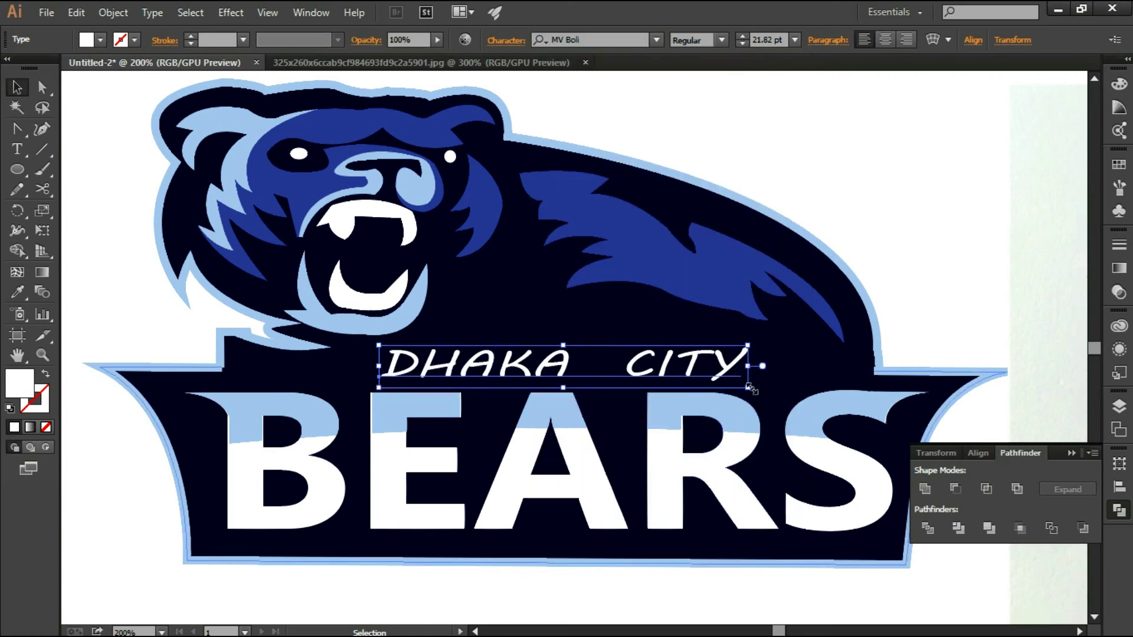
{"action": "key", "text": "i"}
{"action": "left_click", "coordinate": [282, 186]}
{"action": "left_click", "coordinate": [239, 159]}
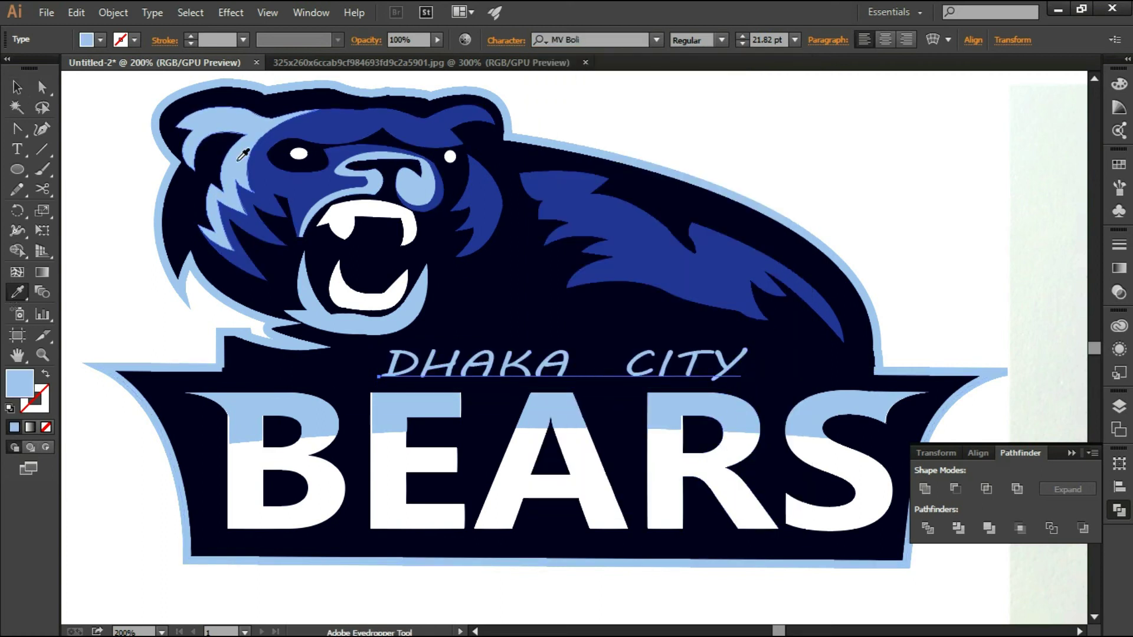
{"action": "left_click", "coordinate": [313, 448]}
Enlarge the DHAKA CITY text further and fit the whole artboard in view.
{"action": "left_click", "coordinate": [15, 87]}
{"action": "mouse_move", "coordinate": [747, 388]}
{"action": "left_mouse_down"}
{"action": "mouse_move", "coordinate": [754, 400]}
{"action": "mouse_move", "coordinate": [724, 395]}
{"action": "left_mouse_up"}
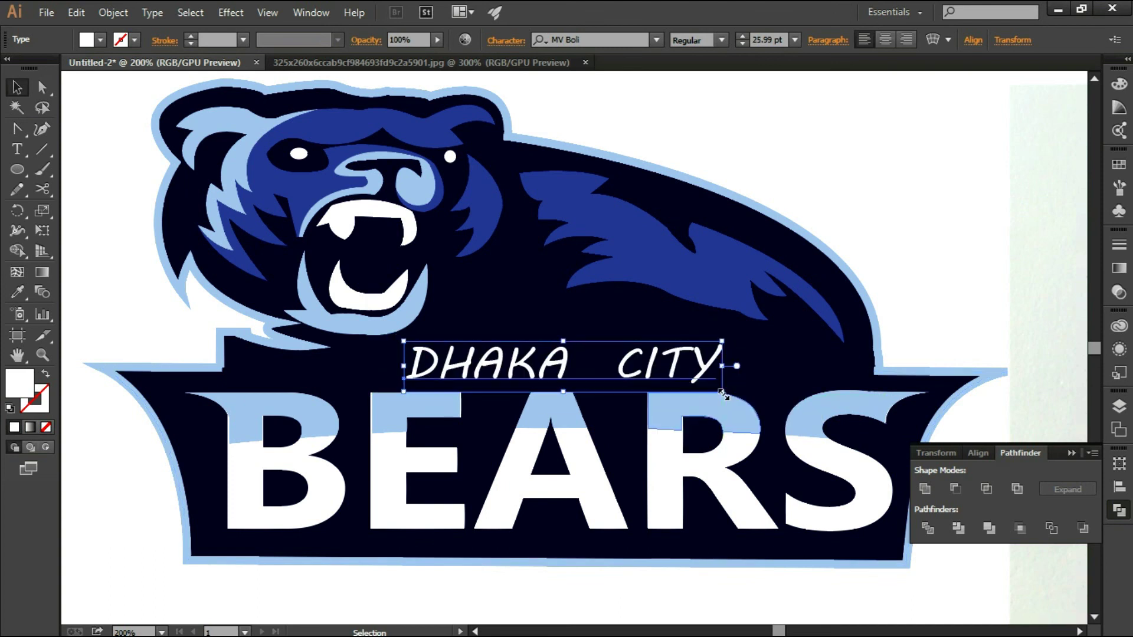
{"action": "left_click_drag", "start_coordinate": [723, 395], "coordinate": [729, 391]}
{"action": "left_click", "coordinate": [977, 290]}
{"action": "key", "text": "ctrl+1"}
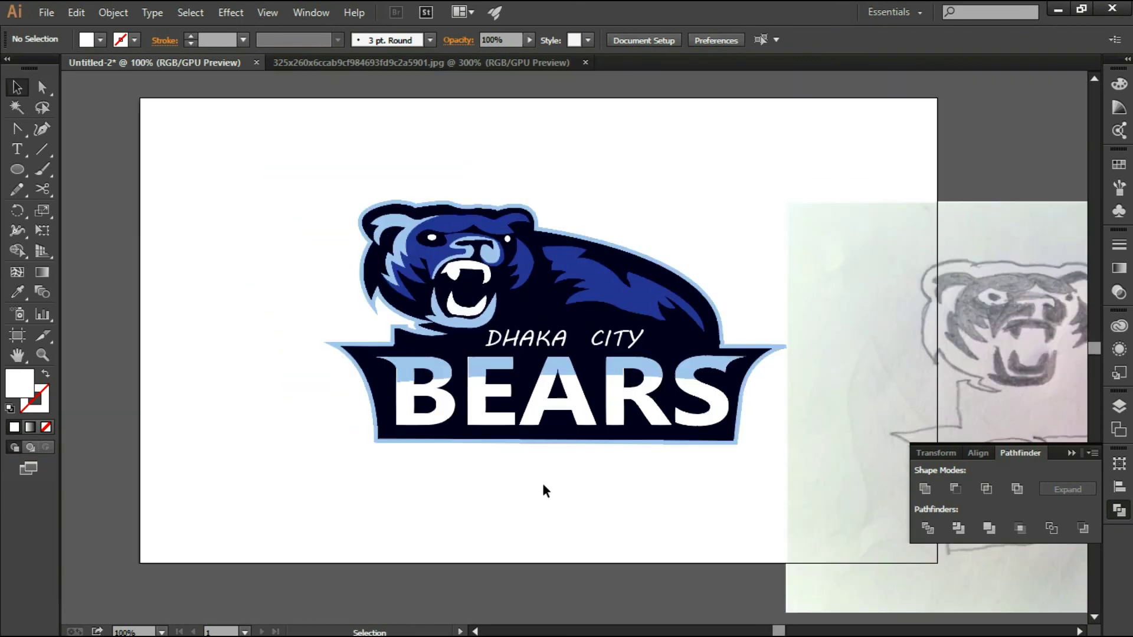
Delete the pencil sketch, group all logo pieces, and scale the logo up.
{"action": "left_click", "coordinate": [922, 308]}
{"action": "key", "text": "Delete"}
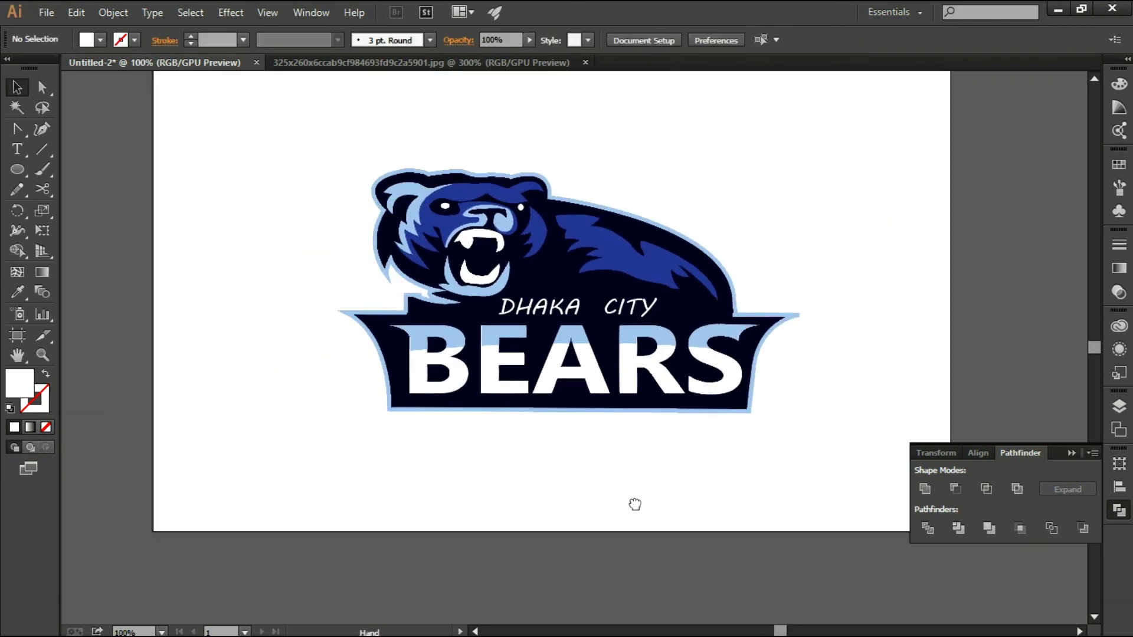
{"action": "left_click_drag", "start_coordinate": [252, 140], "coordinate": [904, 617]}
{"action": "key", "text": "ctrl+g"}
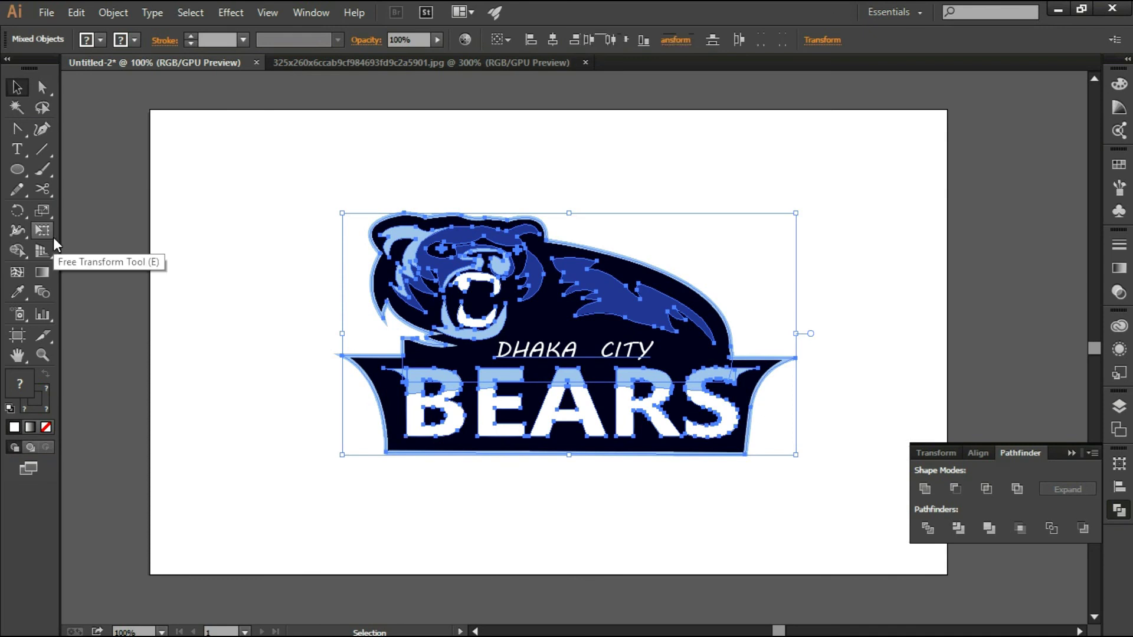
{"action": "left_click_drag", "start_coordinate": [800, 456], "coordinate": [869, 521]}
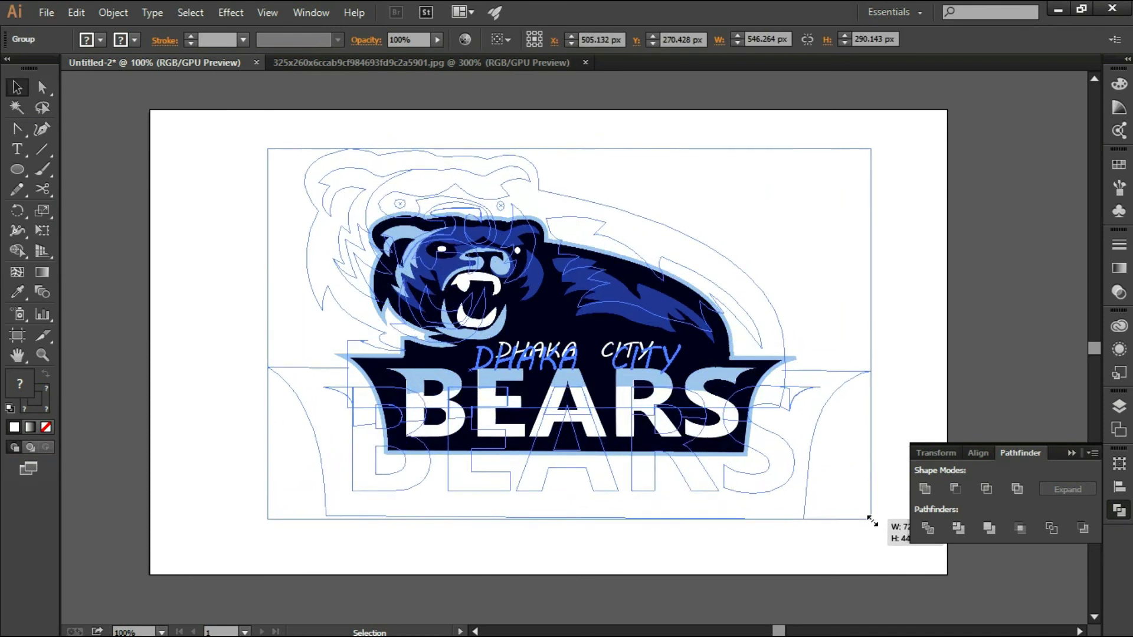
{"action": "left_click", "coordinate": [187, 264]}
{"action": "left_click", "coordinate": [1069, 453]}
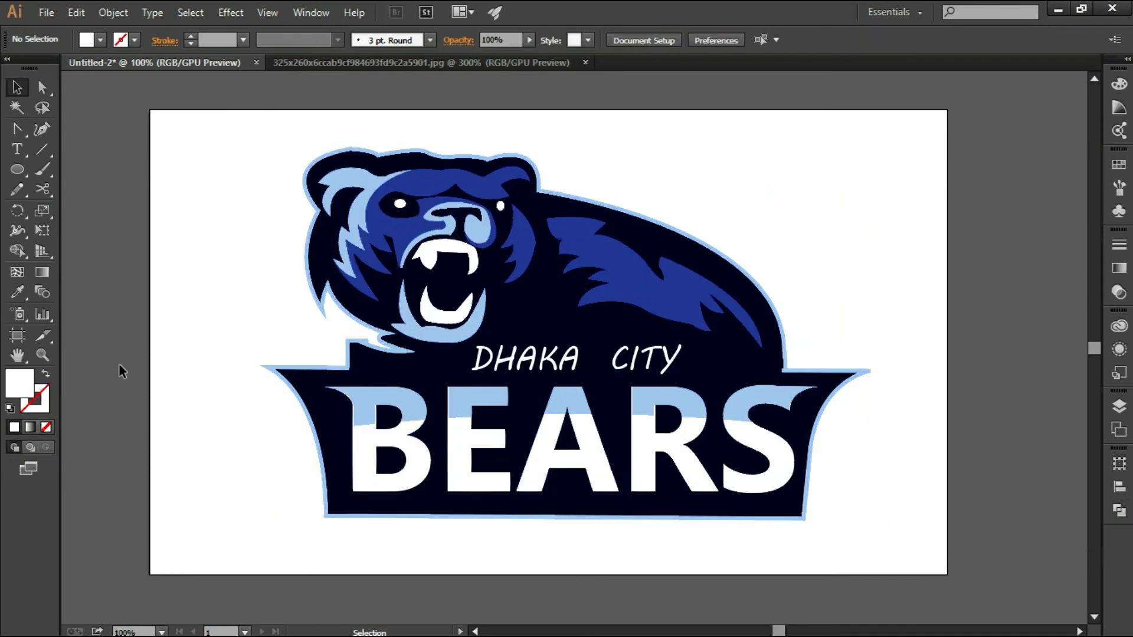
Draw an artboard-sized rectangle and send it behind the logo.
{"action": "left_click_drag", "start_coordinate": [17, 170], "coordinate": [115, 167]}
{"action": "left_click_drag", "start_coordinate": [149, 109], "coordinate": [947, 575]}
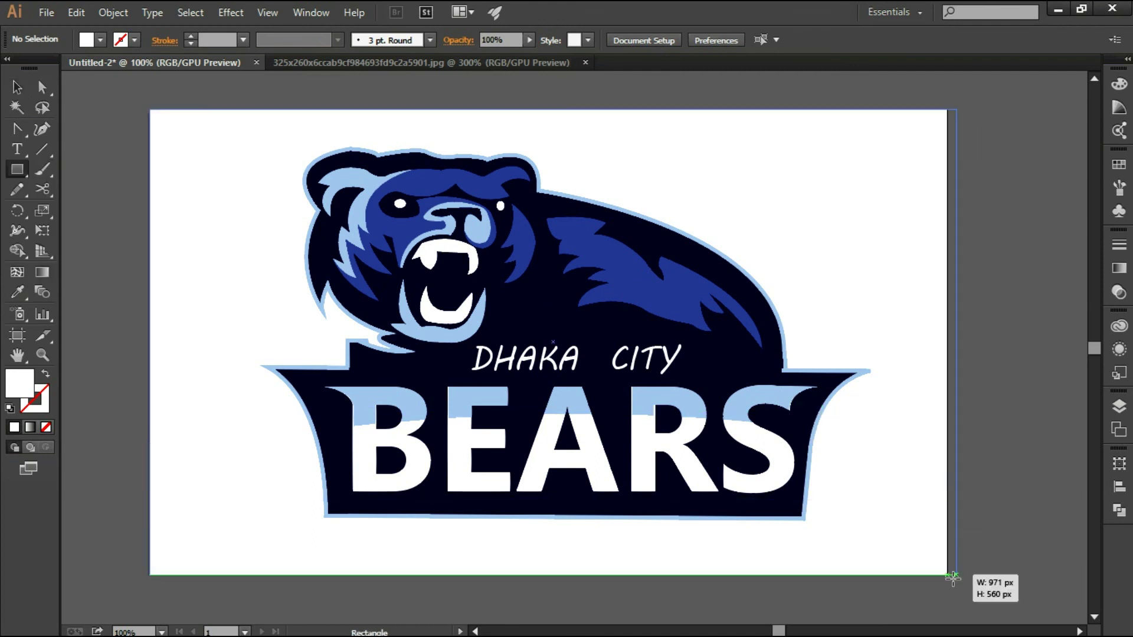
{"action": "key", "text": "v"}
{"action": "right_click", "coordinate": [466, 289]}
{"action": "left_click", "coordinate": [716, 564]}
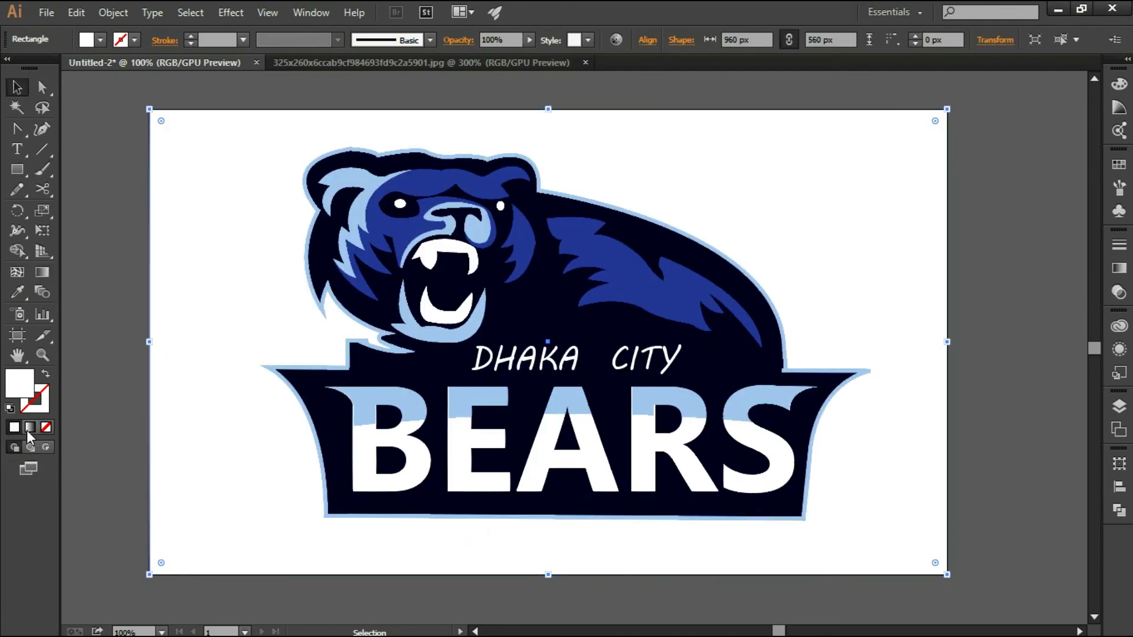
Fill the background rectangle with a radial blue-to-dark-navy gradient.
{"action": "left_click", "coordinate": [30, 427]}
{"action": "double_click", "coordinate": [907, 363]}
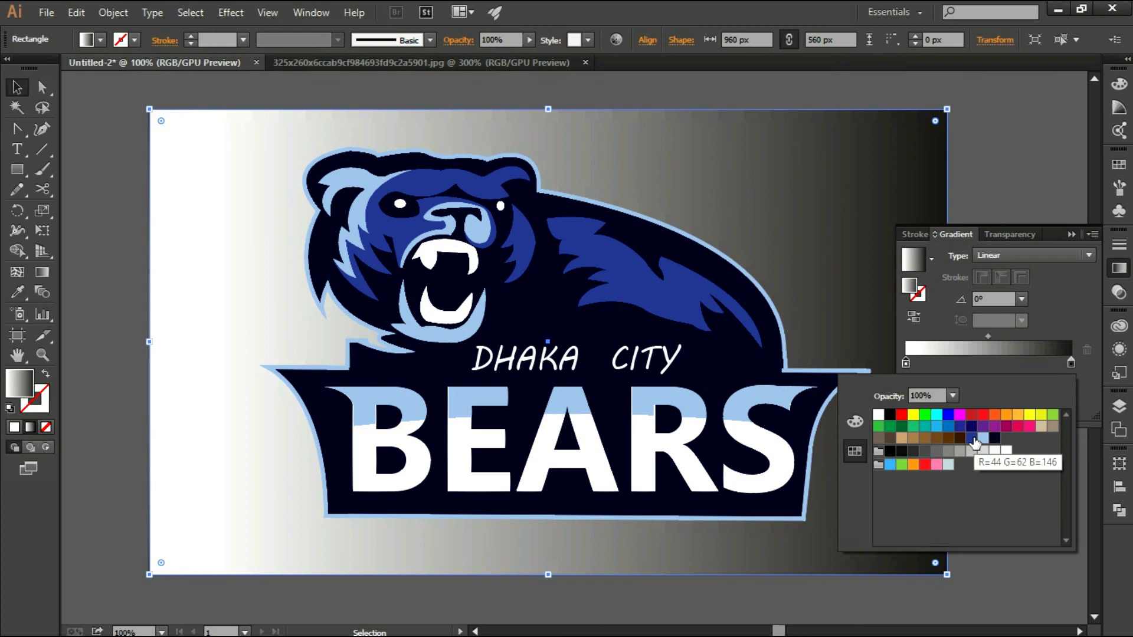
{"action": "left_click", "coordinate": [974, 441]}
{"action": "double_click", "coordinate": [1072, 363]}
{"action": "left_click", "coordinate": [995, 437]}
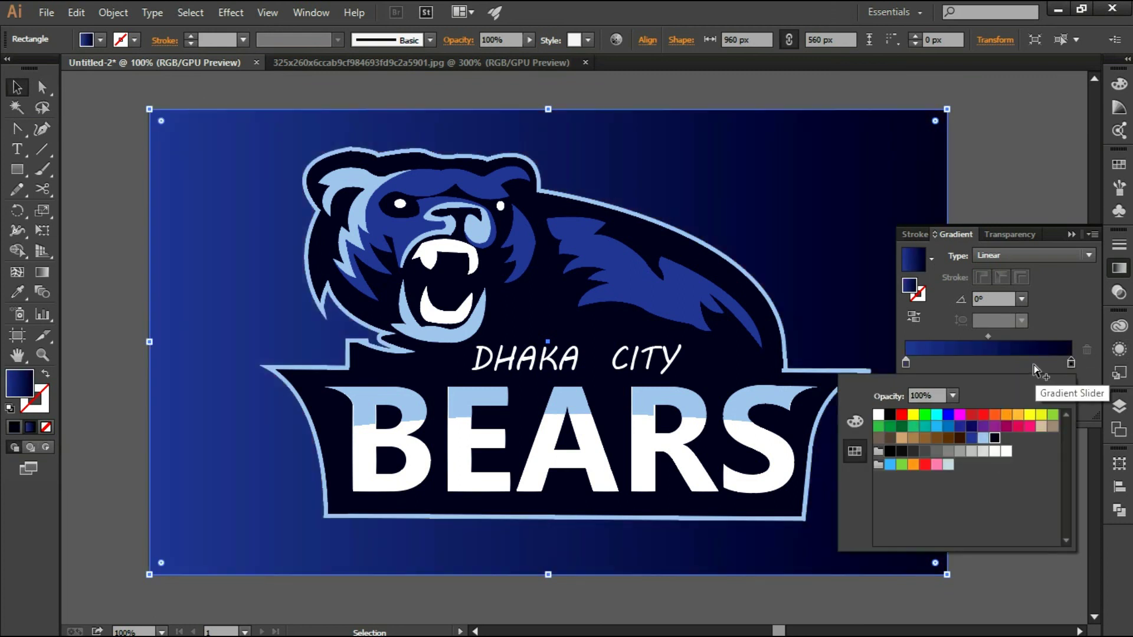
{"action": "left_click", "coordinate": [1013, 265]}
{"action": "left_click", "coordinate": [1017, 290]}
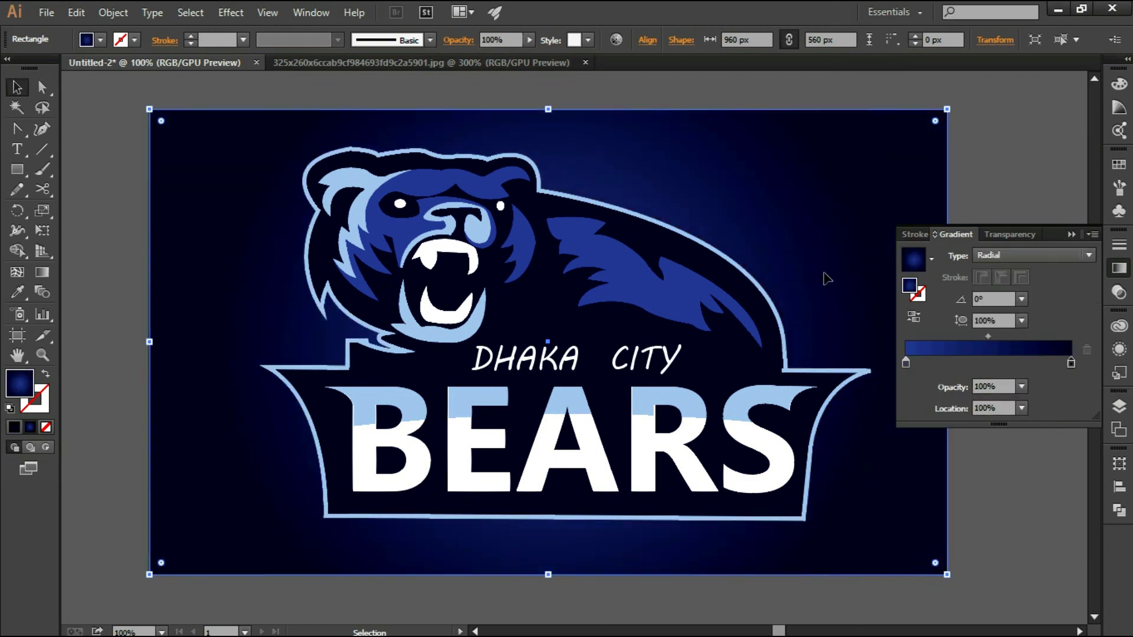
Resize and reposition the radial gradient on the background with the Gradient tool.
{"action": "key", "text": "g"}
{"action": "left_click_drag", "start_coordinate": [874, 342], "coordinate": [1088, 343]}
{"action": "key", "text": "ctrl+z"}
{"action": "left_click_drag", "start_coordinate": [544, 342], "coordinate": [534, 347]}
{"action": "scroll", "coordinate": [827, 351], "scroll_direction": "down", "scroll_amount": 1}
{"action": "scroll", "coordinate": [935, 316], "scroll_direction": "right", "scroll_amount": 3}
{"action": "left_click_drag", "start_coordinate": [805, 296], "coordinate": [911, 275]}
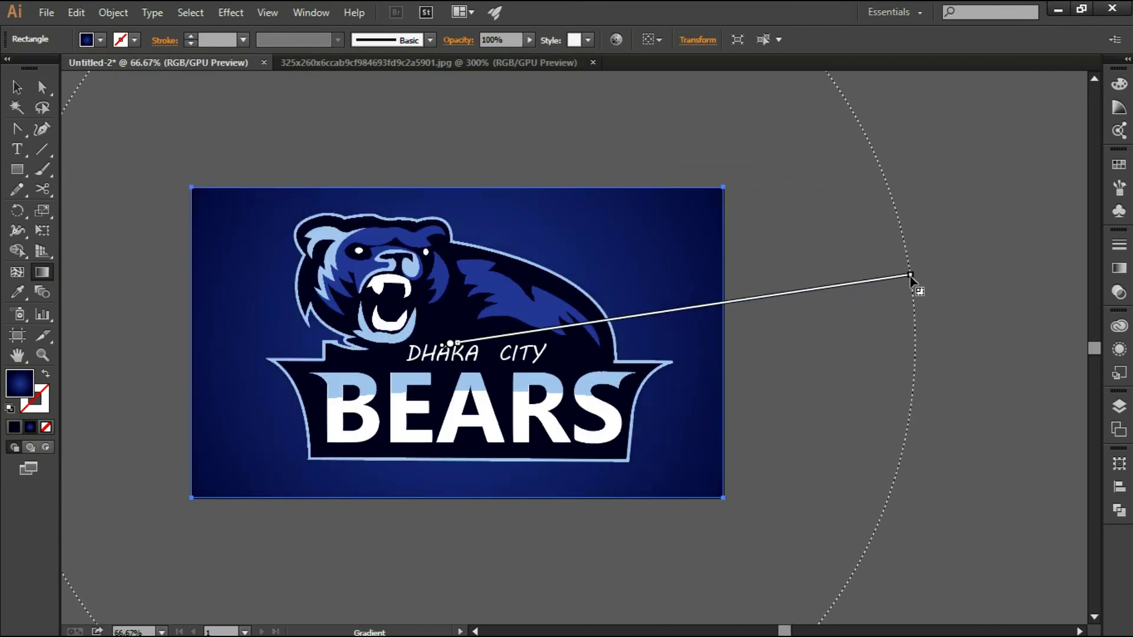
{"action": "left_click", "coordinate": [17, 88]}
{"action": "left_click", "coordinate": [799, 397]}
{"action": "scroll", "coordinate": [950, 448], "scroll_direction": "left", "scroll_amount": 3}
{"action": "scroll", "coordinate": [813, 351], "scroll_direction": "up", "scroll_amount": 1}
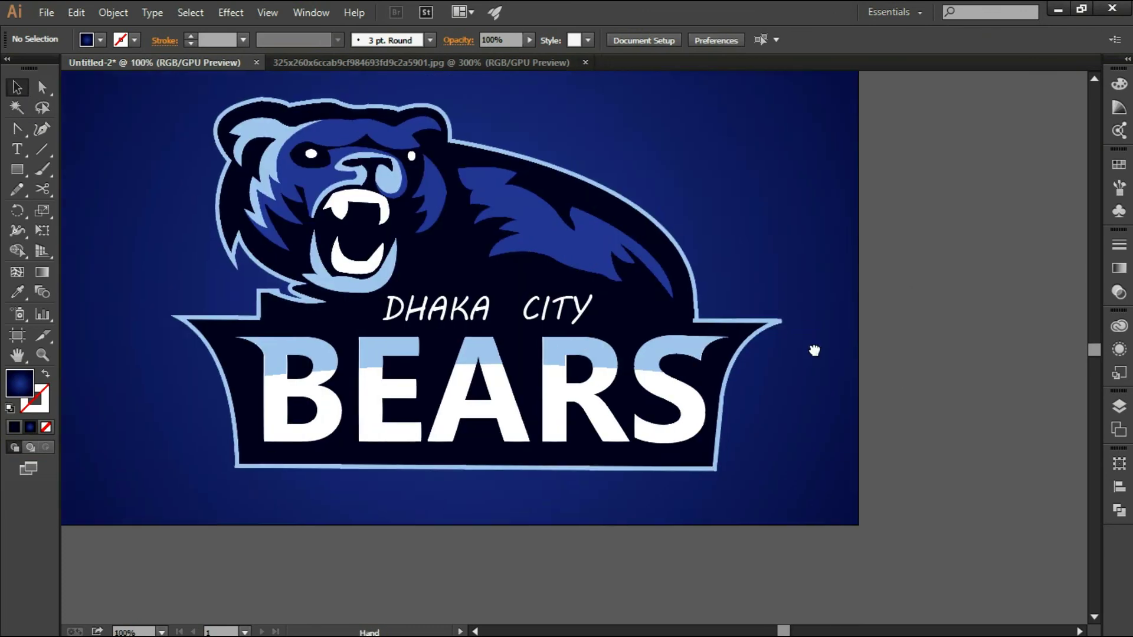